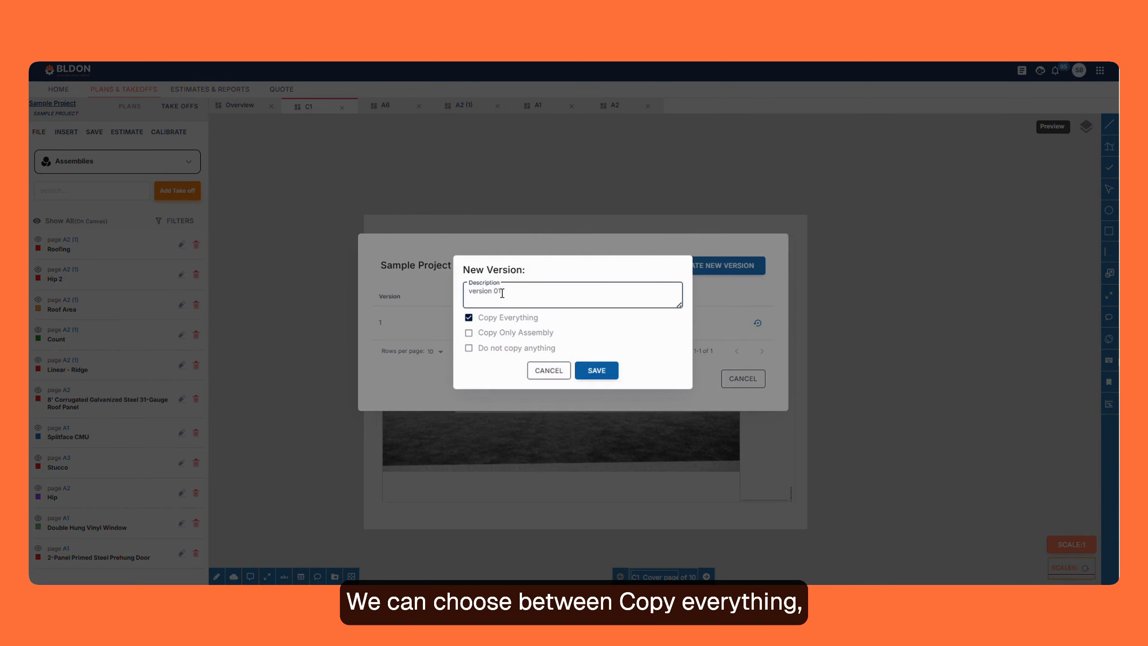
- Try the copy options for the new version "version 01", set it to Copy Everything, and save it
{"action": "left_click", "coordinate": [468, 333]}
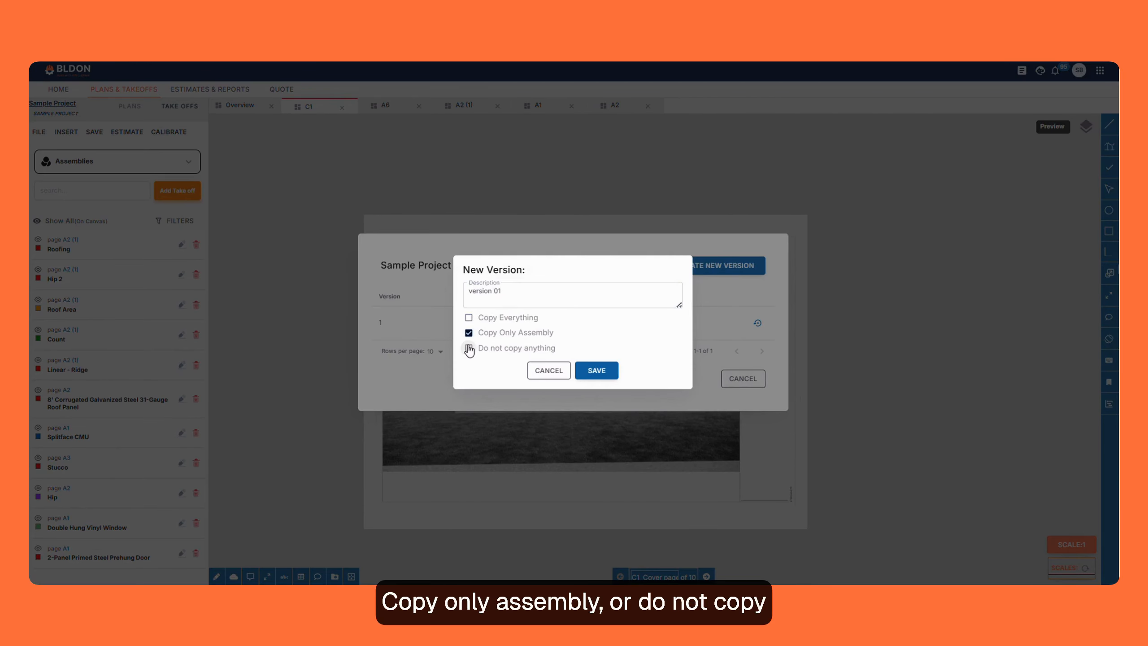
{"action": "left_click", "coordinate": [469, 348]}
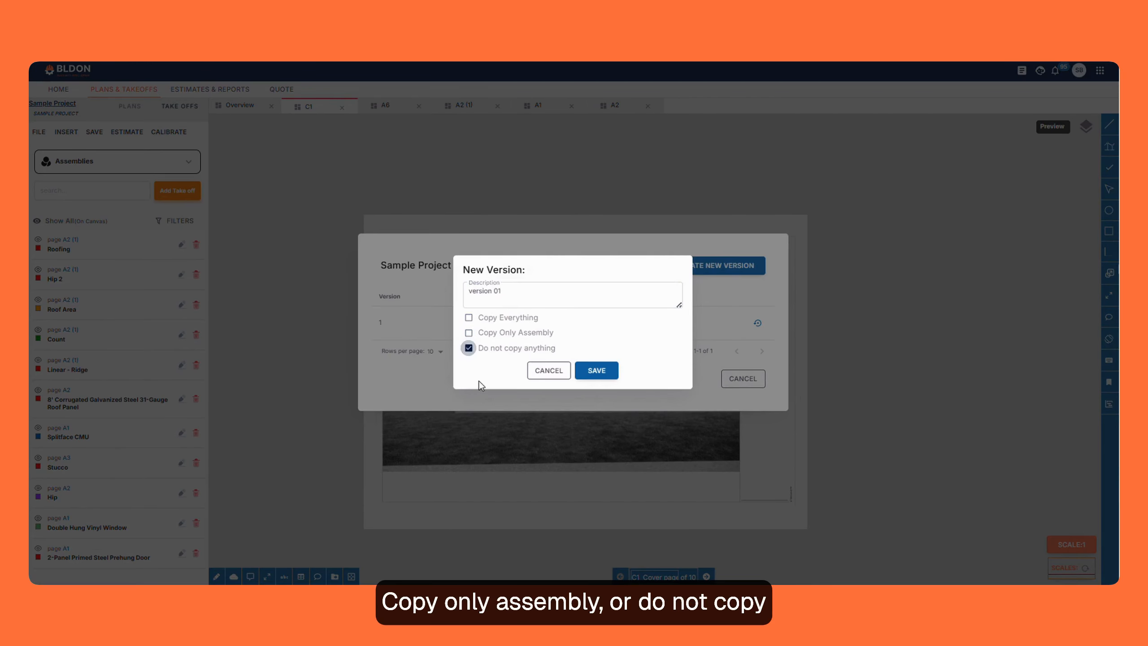
{"action": "left_click", "coordinate": [468, 319]}
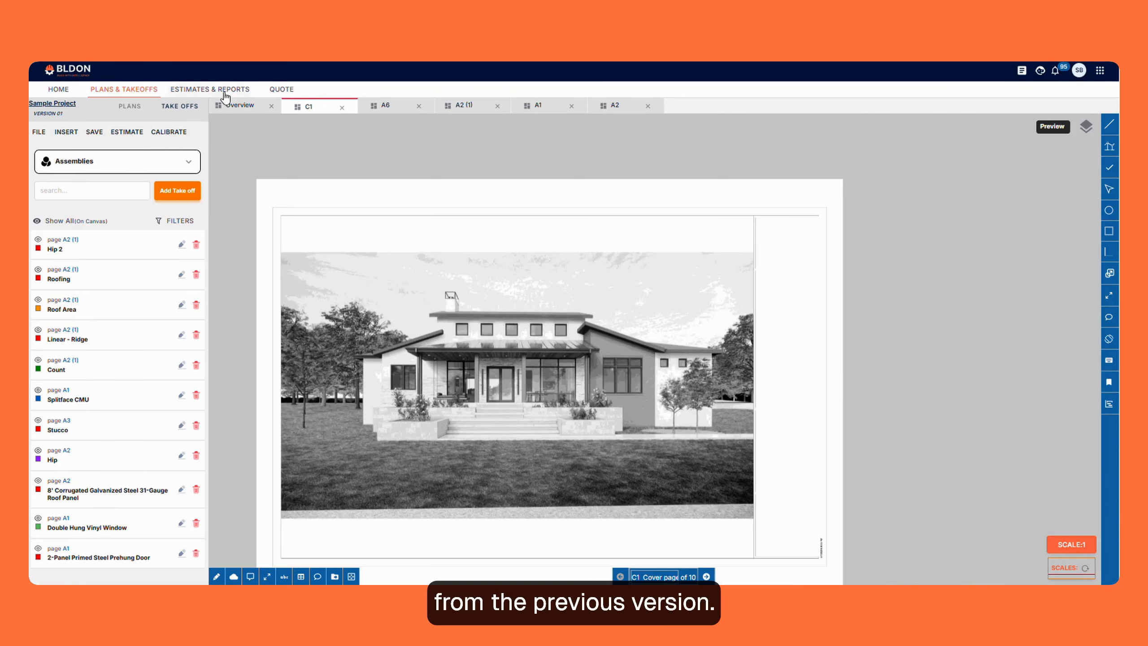
- Show the plan overview and switch the project back to version 1, Sample Project
{"action": "left_click", "coordinate": [233, 106]}
{"action": "left_click", "coordinate": [47, 113]}
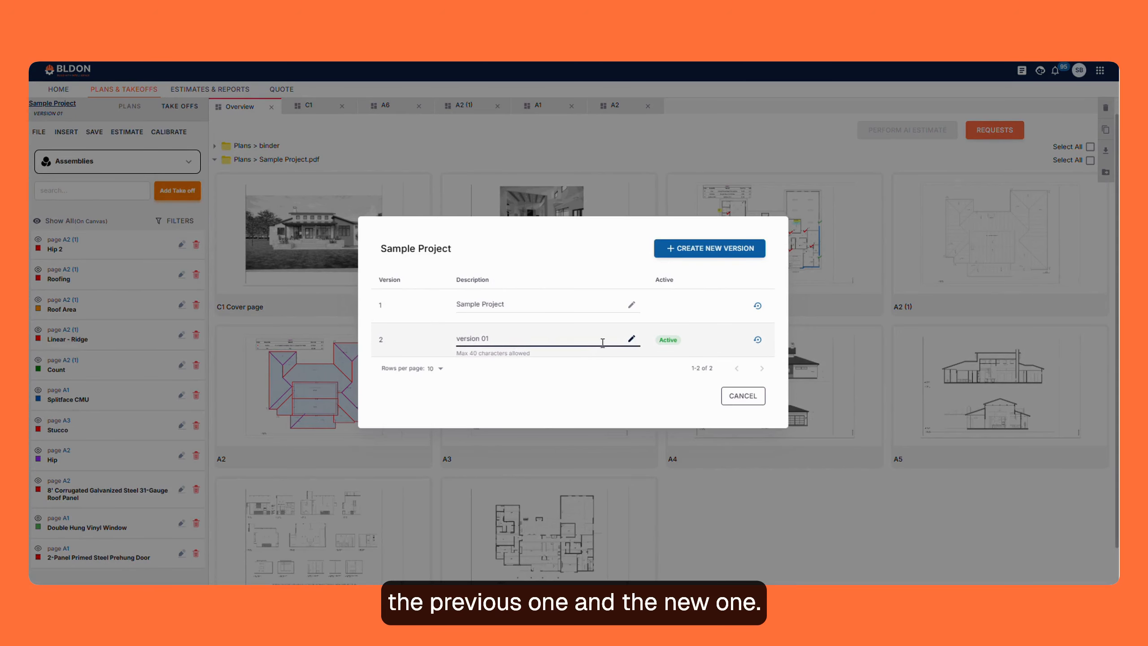
{"action": "left_click", "coordinate": [757, 306]}
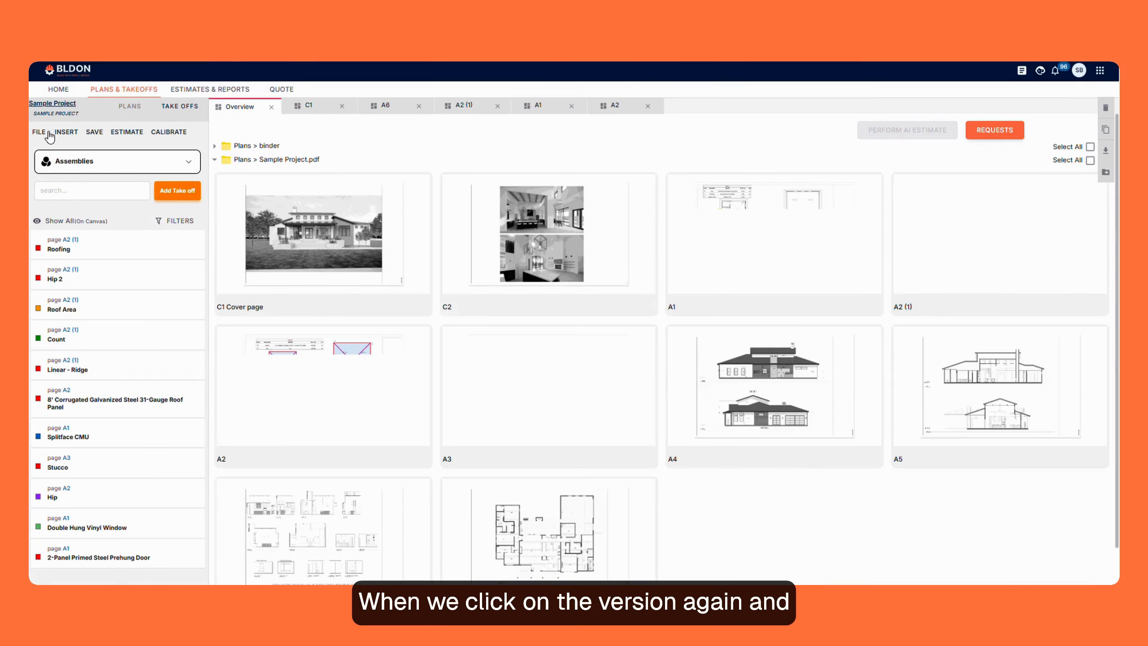
- Create a new project version described as "version 02" that copies only the assemblies
{"action": "left_click", "coordinate": [52, 103]}
{"action": "left_click", "coordinate": [681, 276]}
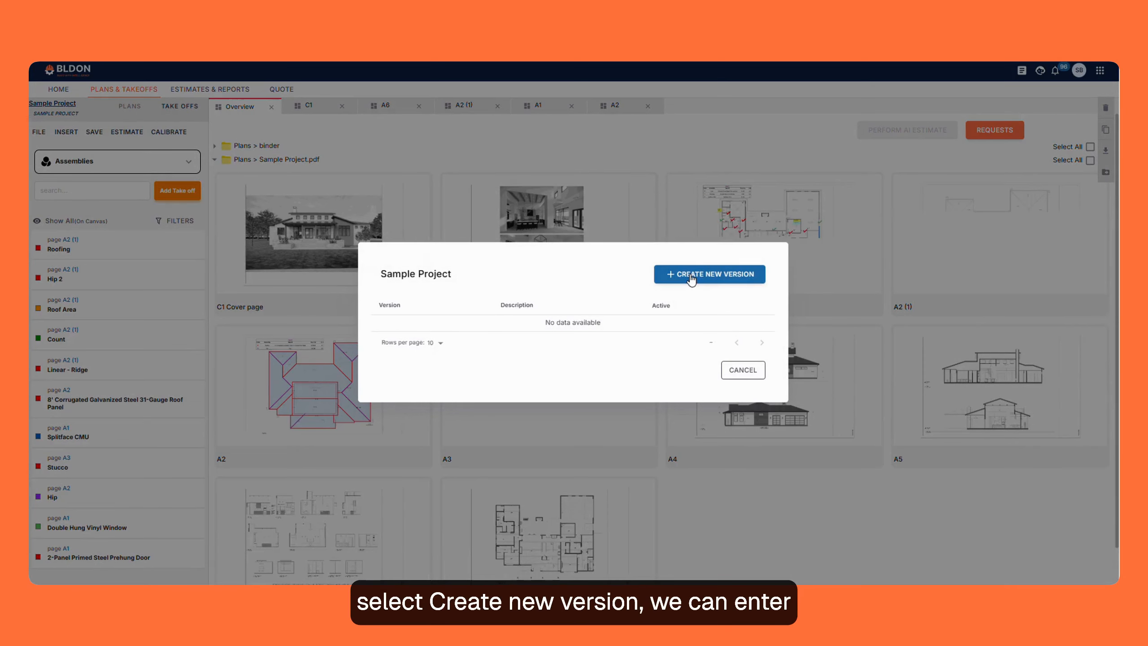
{"action": "left_click", "coordinate": [498, 294]}
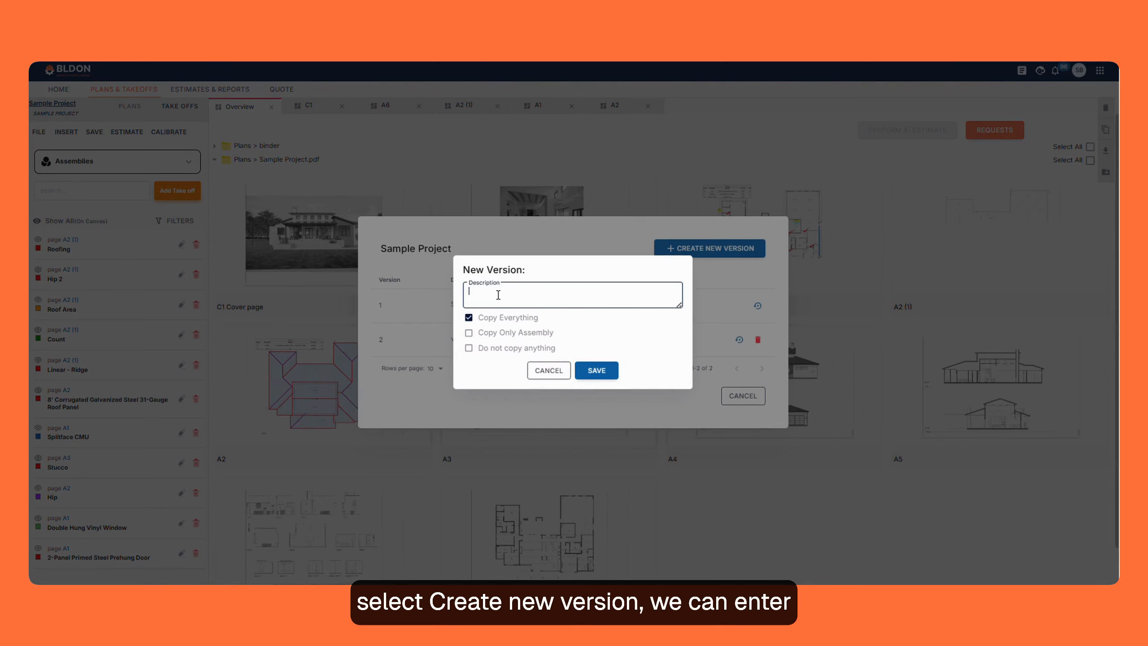
{"action": "type", "text": "version 02"}
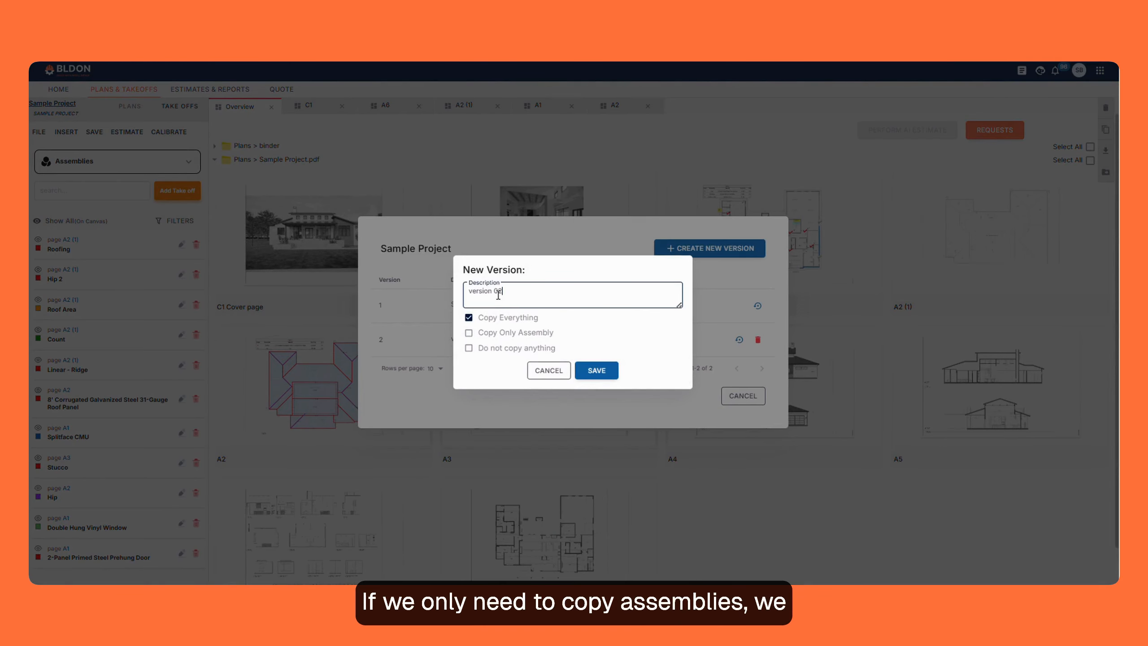
{"action": "left_click", "coordinate": [469, 332]}
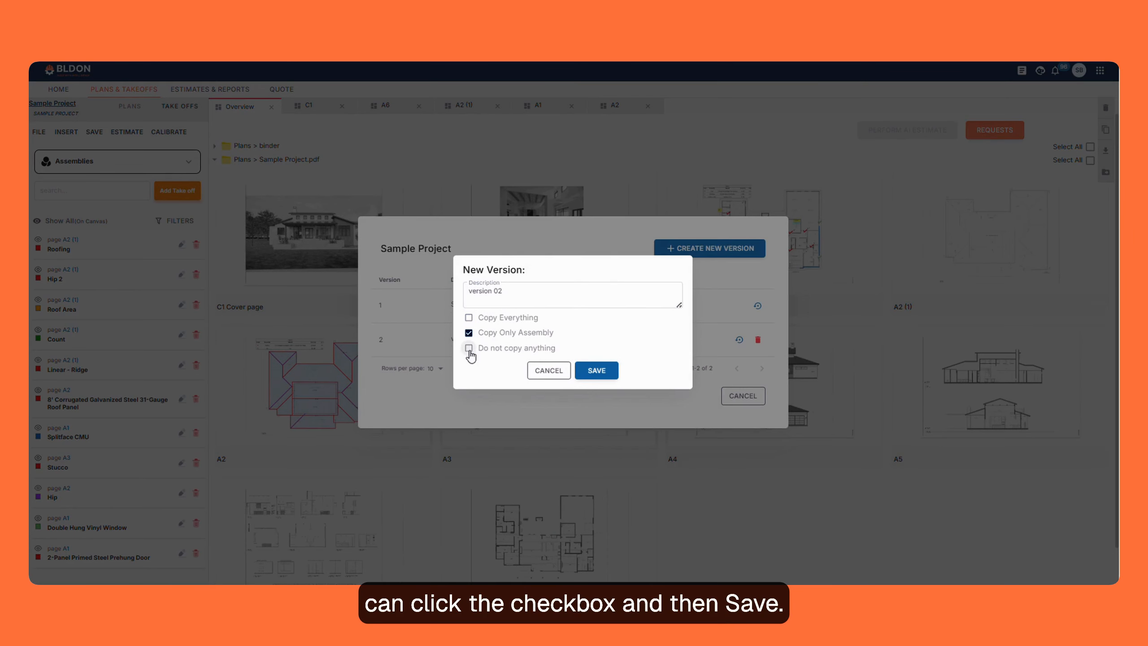
{"action": "left_click", "coordinate": [596, 370]}
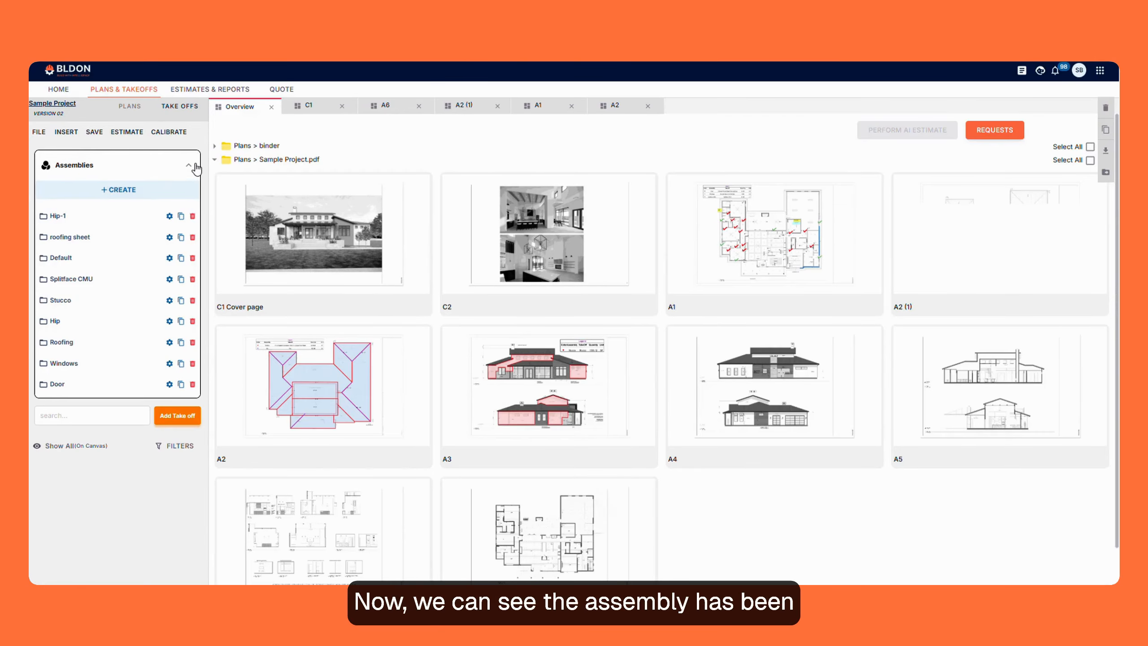
- Check the available takeoff categories for version 02 from the Assemblies selector
{"action": "left_click", "coordinate": [186, 167]}
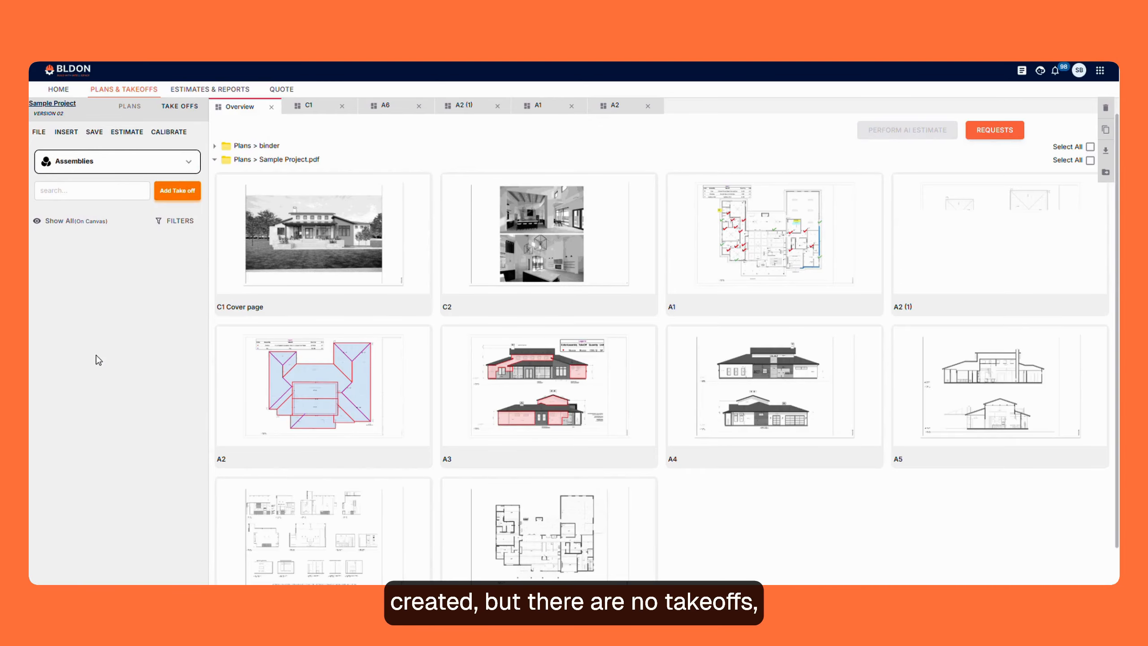
{"action": "left_click", "coordinate": [179, 167]}
{"action": "left_click", "coordinate": [180, 165]}
- Try to delete version 01 from the project's version list
{"action": "left_click", "coordinate": [48, 113]}
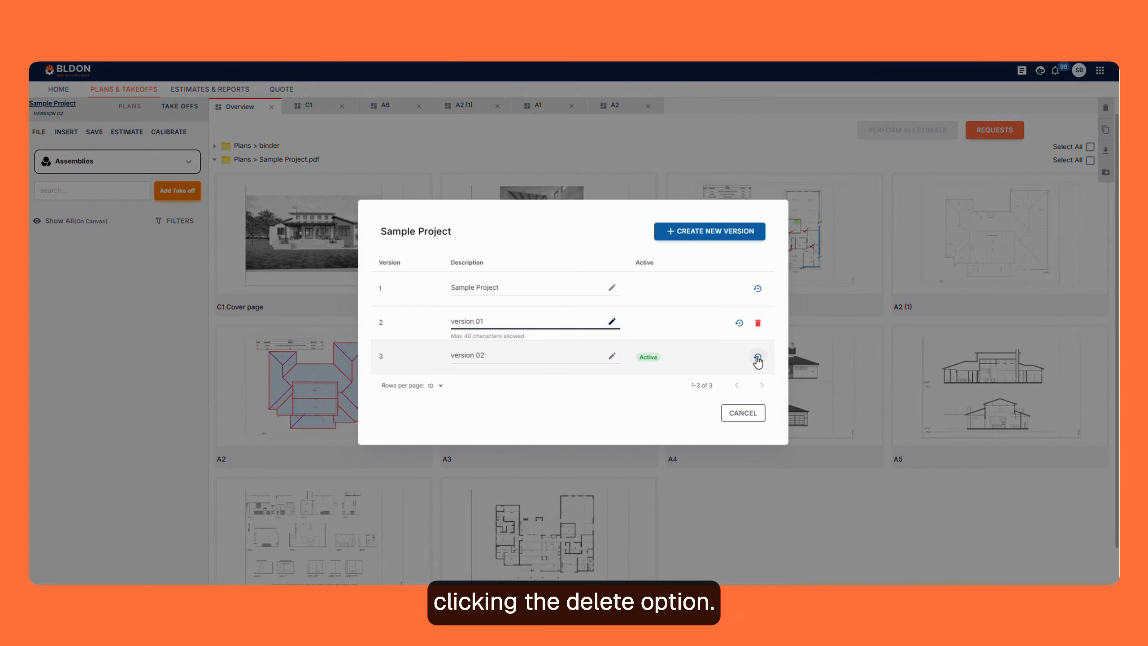
{"action": "left_click", "coordinate": [758, 324]}
{"action": "left_click", "coordinate": [550, 372]}
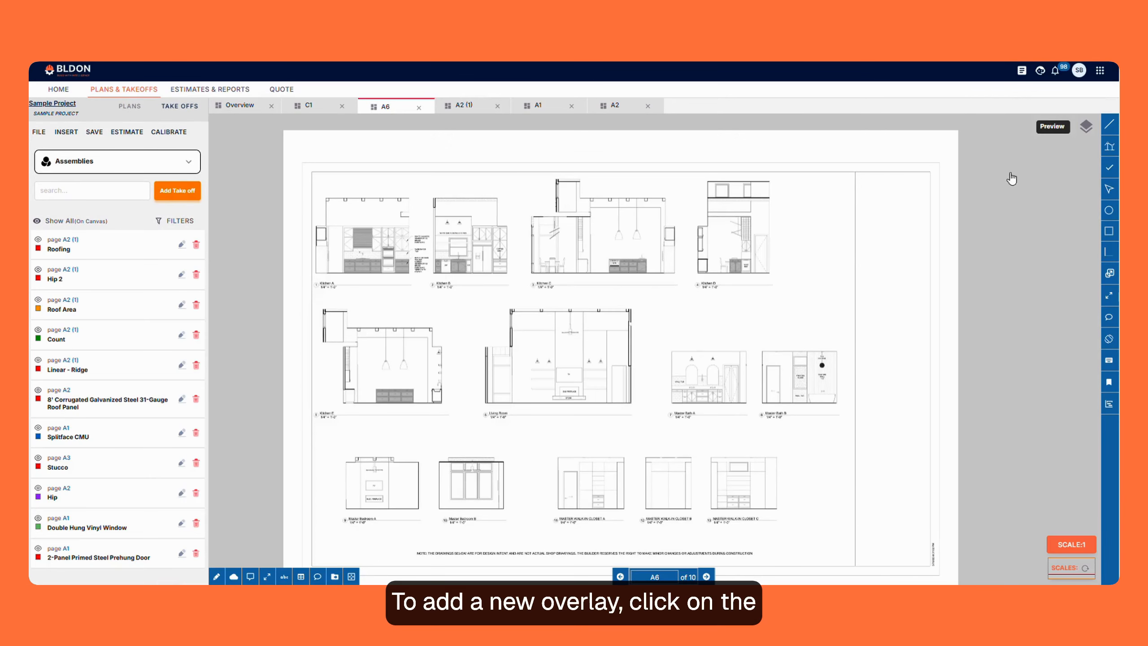
- Add the plan page 572:23991.0 as an overlay on sheet A6
{"action": "left_click", "coordinate": [1085, 129]}
{"action": "left_click", "coordinate": [958, 169]}
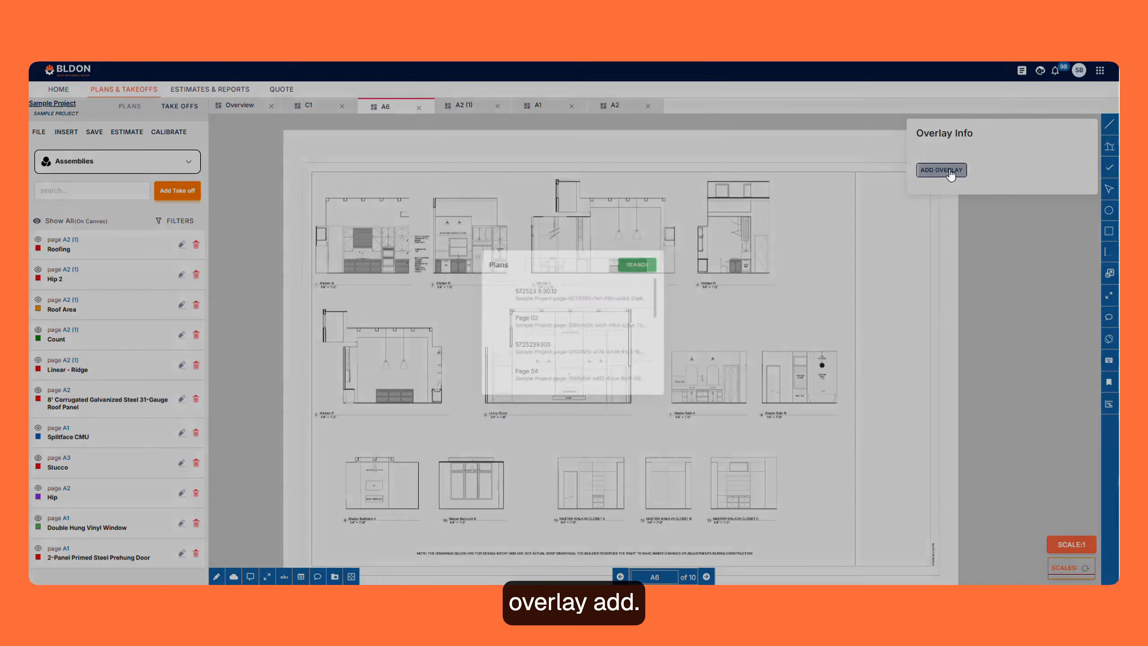
{"action": "scroll", "coordinate": [534, 326], "scroll_direction": "down", "scroll_amount": 2}
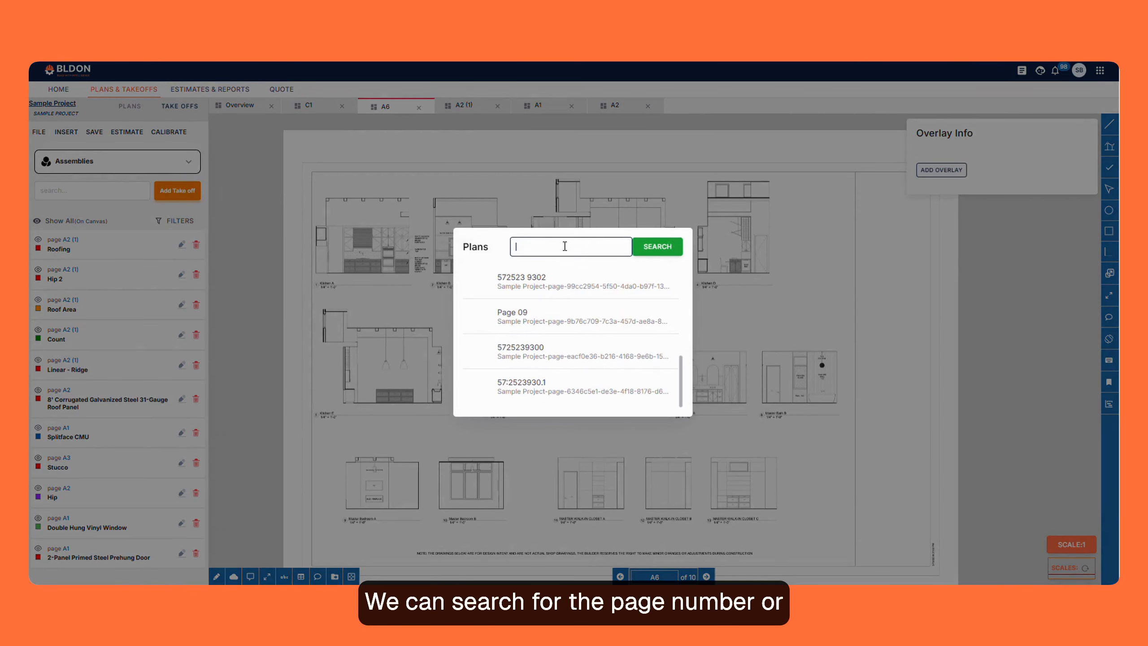
{"action": "scroll", "coordinate": [553, 351], "scroll_direction": "up", "scroll_amount": 5}
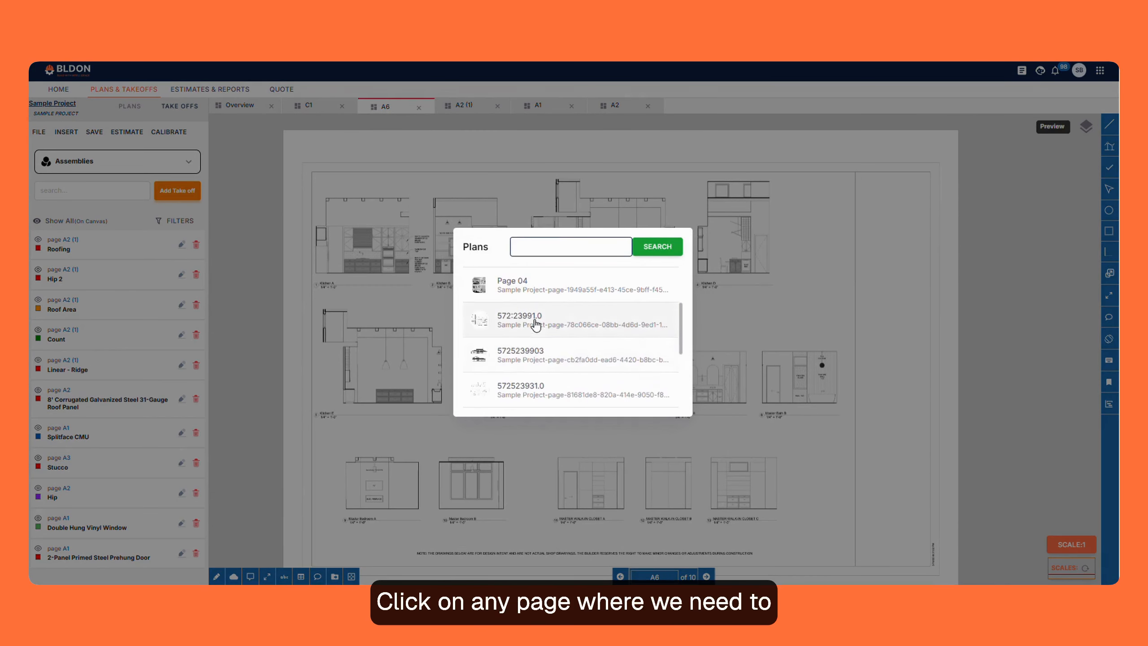
{"action": "left_click", "coordinate": [536, 326]}
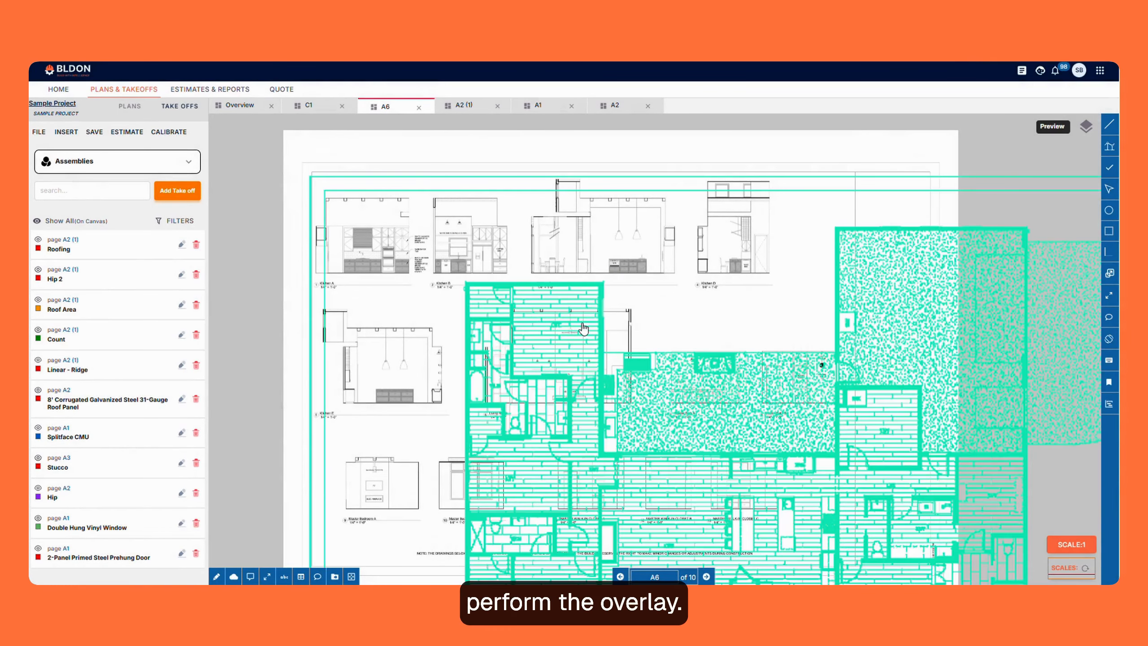
- Select the overlaid floor plan and resize it from its corner to roughly fit sheet A6
{"action": "scroll", "coordinate": [638, 362], "scroll_direction": "down", "scroll_amount": 3}
{"action": "left_click", "coordinate": [675, 430]}
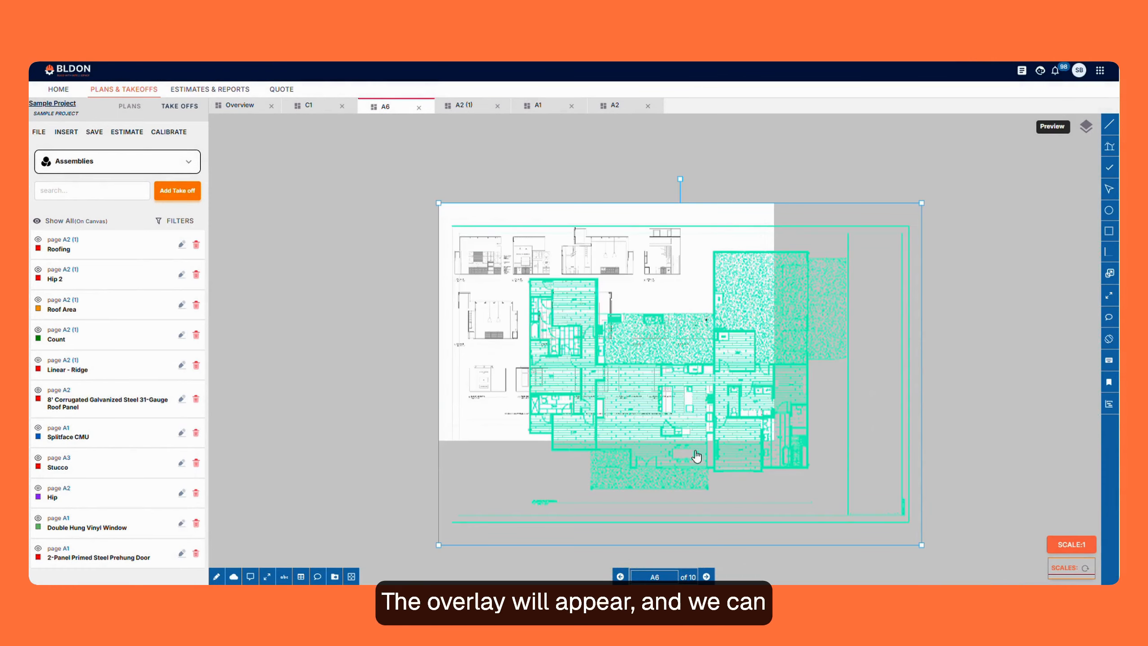
{"action": "mouse_move", "coordinate": [922, 546]}
{"action": "left_mouse_down"}
{"action": "mouse_move", "coordinate": [825, 477]}
{"action": "mouse_move", "coordinate": [673, 333]}
{"action": "mouse_move", "coordinate": [583, 299]}
{"action": "mouse_move", "coordinate": [902, 545]}
{"action": "mouse_move", "coordinate": [927, 526]}
{"action": "left_mouse_up"}
{"action": "scroll", "coordinate": [464, 261], "scroll_direction": "up", "scroll_amount": 3}
{"action": "scroll", "coordinate": [554, 293], "scroll_direction": "down", "scroll_amount": 2}
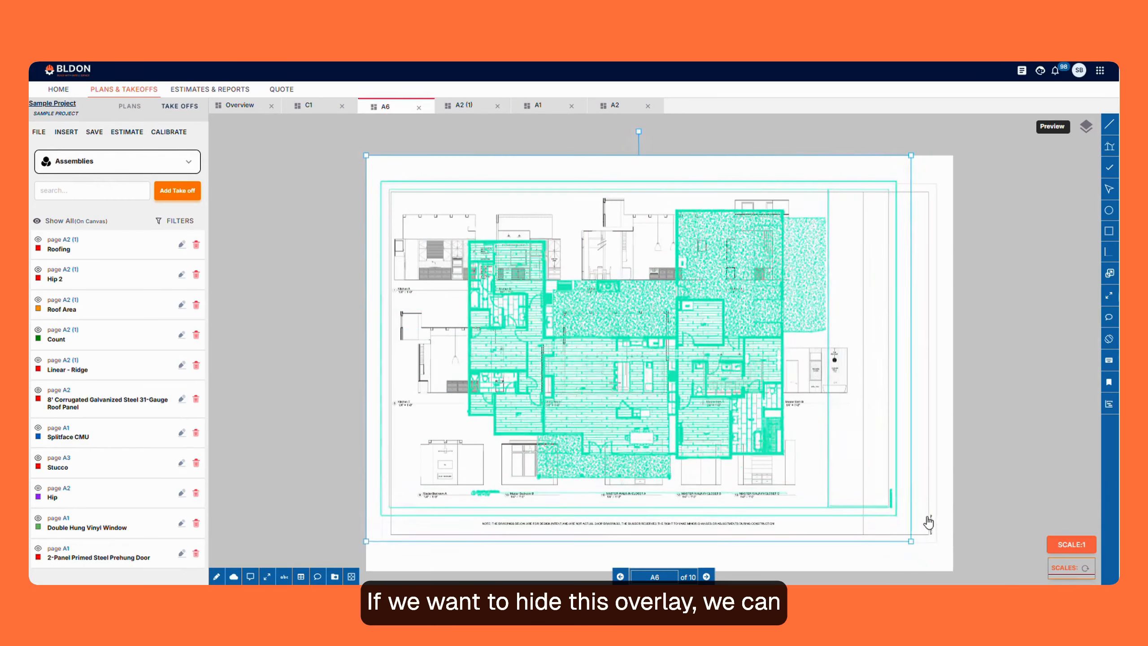
- Hide and show the floor plan overlay again, then remove it from sheet A6
{"action": "scroll", "coordinate": [369, 248], "scroll_direction": "down", "scroll_amount": 2}
{"action": "left_click", "coordinate": [1085, 127]}
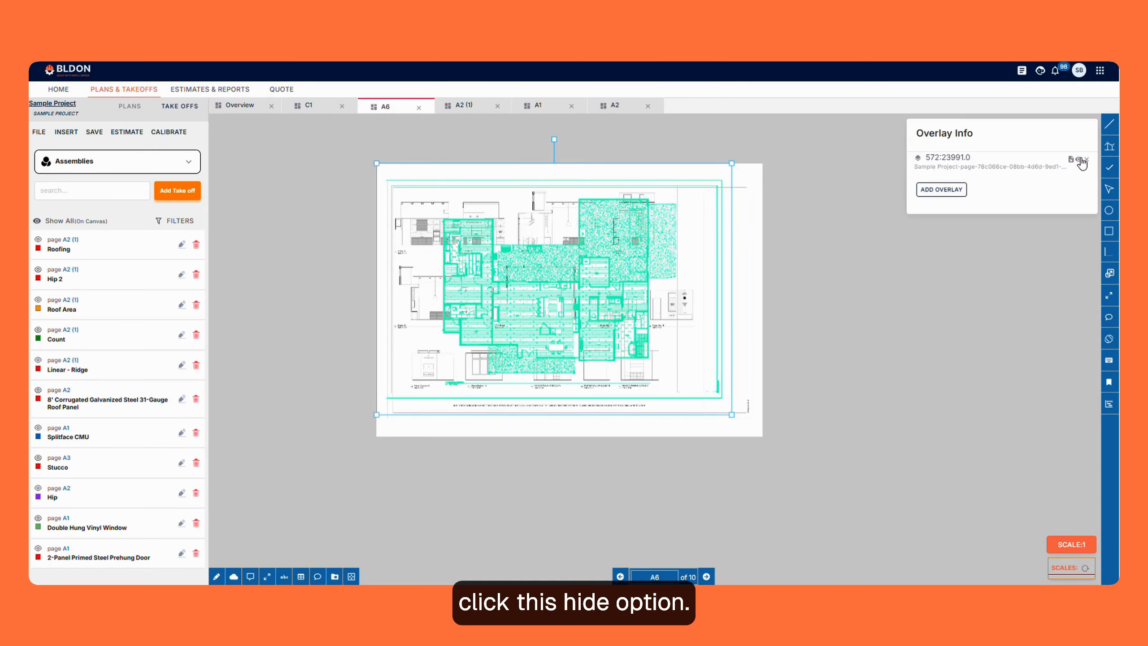
{"action": "left_click", "coordinate": [1078, 159]}
{"action": "left_click", "coordinate": [1078, 159]}
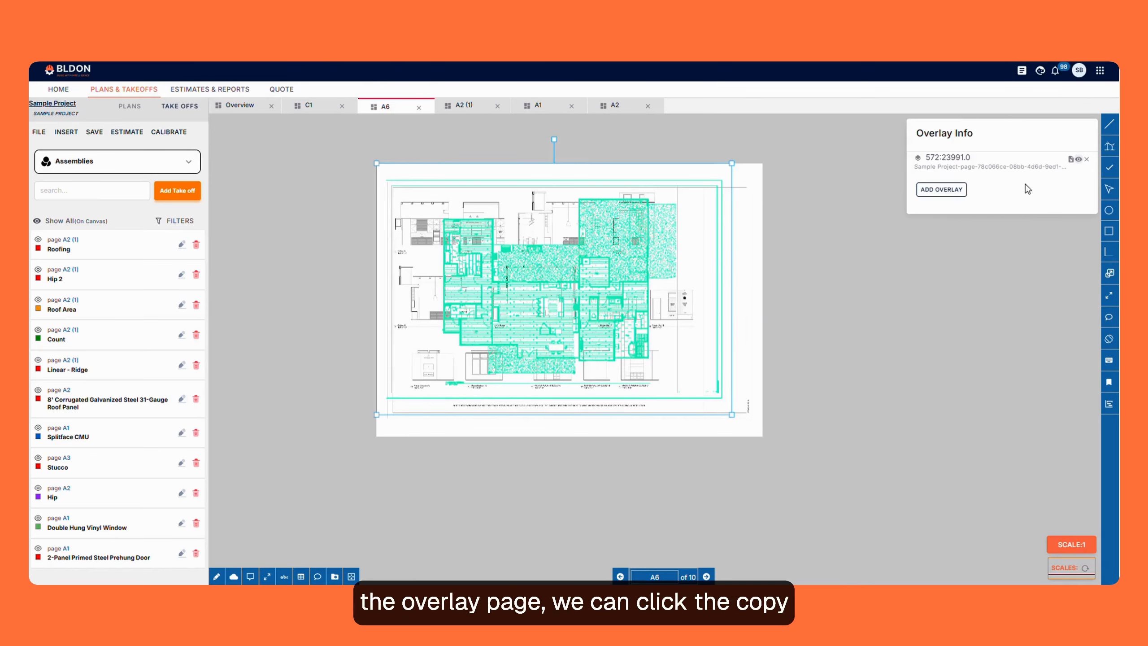
{"action": "left_click", "coordinate": [1086, 160]}
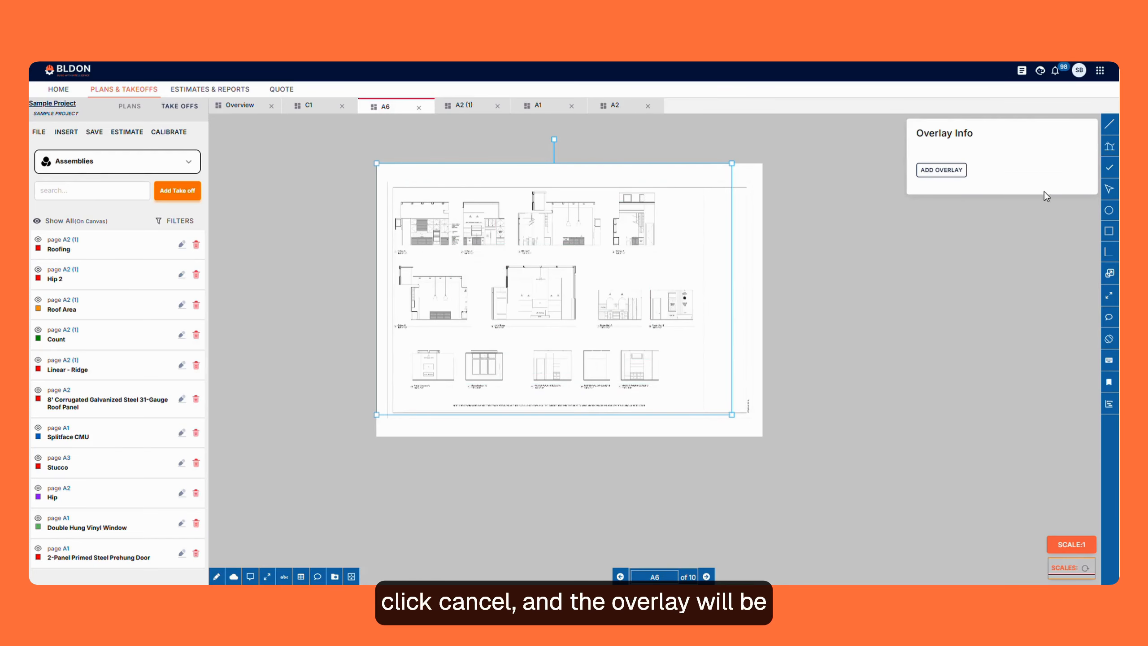
{"action": "left_click", "coordinate": [854, 251]}
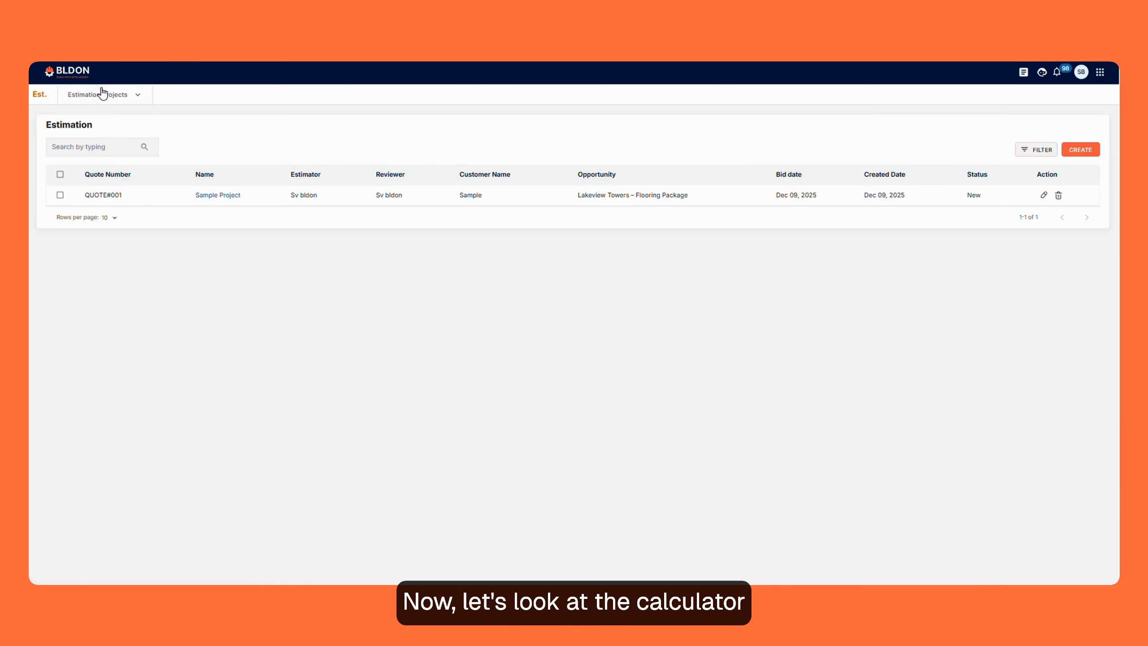
- In Calculator Configuration, start a new estimate variable based on the column Materials: sell_price
{"action": "left_click", "coordinate": [103, 94]}
{"action": "left_click", "coordinate": [127, 147]}
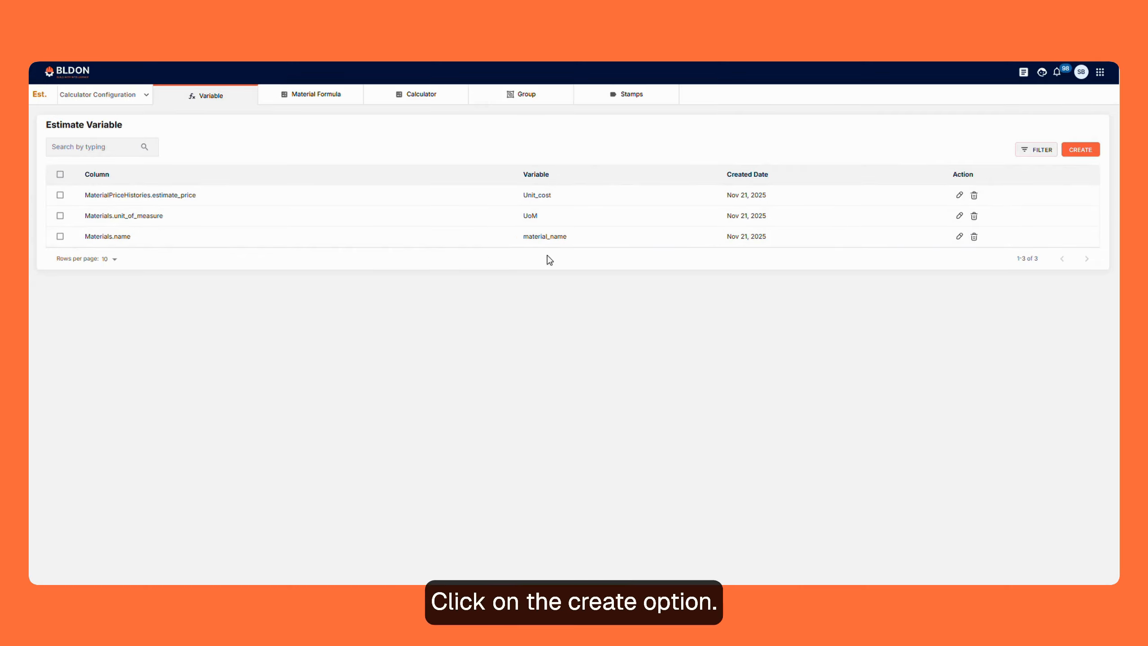
{"action": "left_click", "coordinate": [1074, 150]}
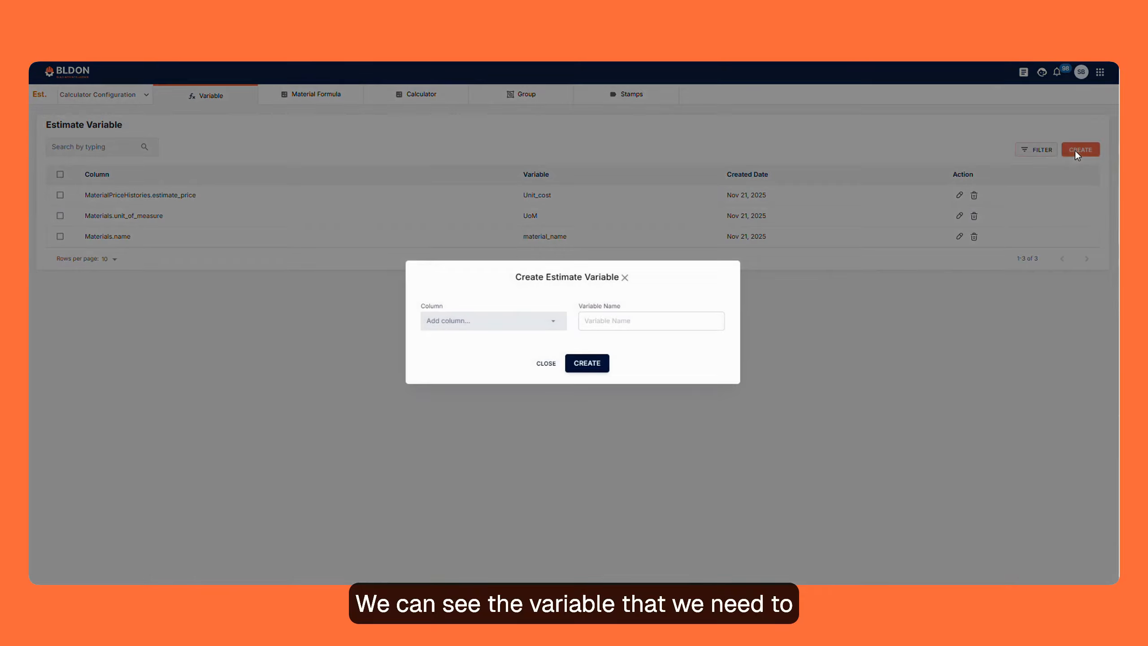
{"action": "left_click", "coordinate": [509, 316]}
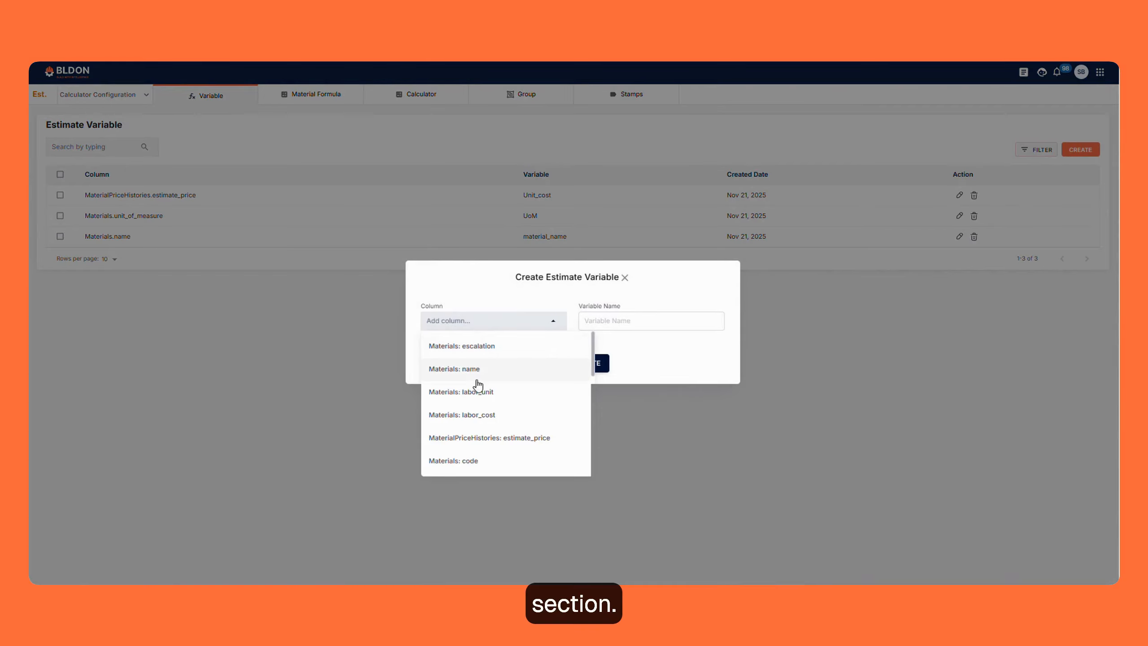
{"action": "scroll", "coordinate": [494, 441], "scroll_direction": "down", "scroll_amount": 3}
{"action": "scroll", "coordinate": [484, 398], "scroll_direction": "down", "scroll_amount": 6}
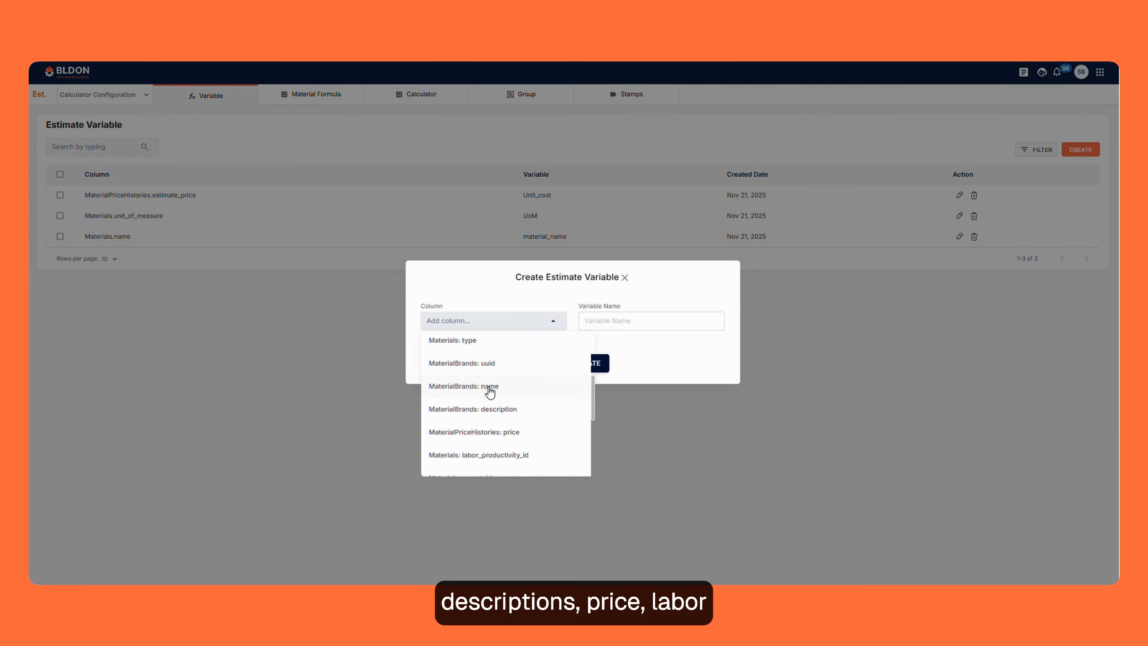
{"action": "scroll", "coordinate": [491, 431], "scroll_direction": "down", "scroll_amount": 3}
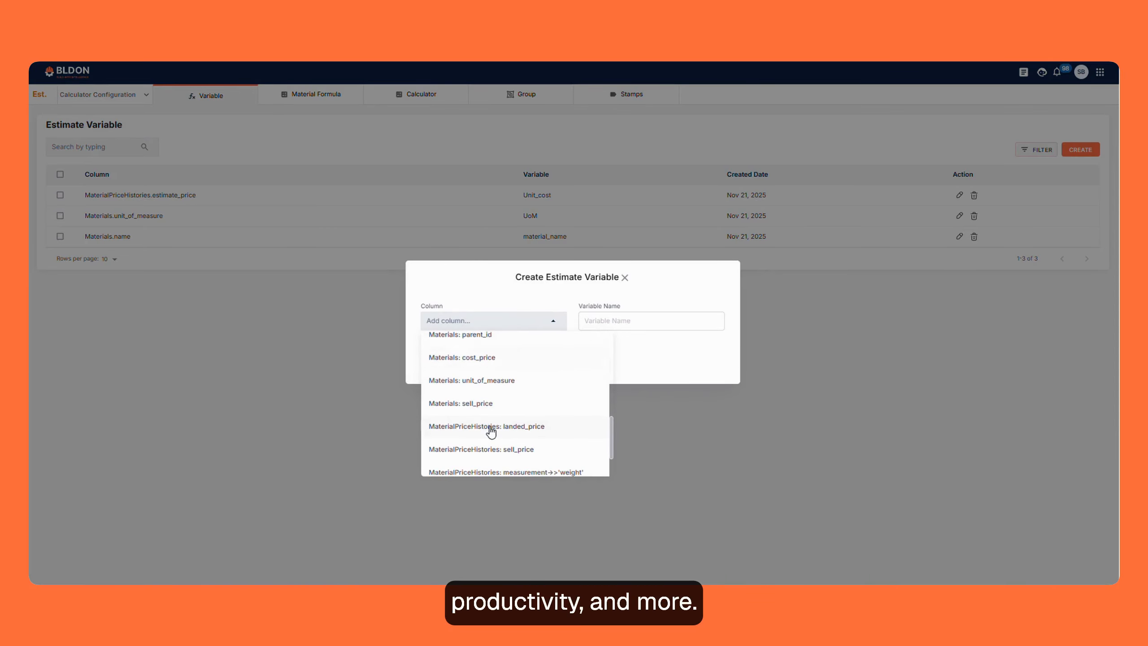
{"action": "left_click", "coordinate": [474, 404]}
- Name the estimate variable Selling_price and create it
{"action": "left_click", "coordinate": [602, 312]}
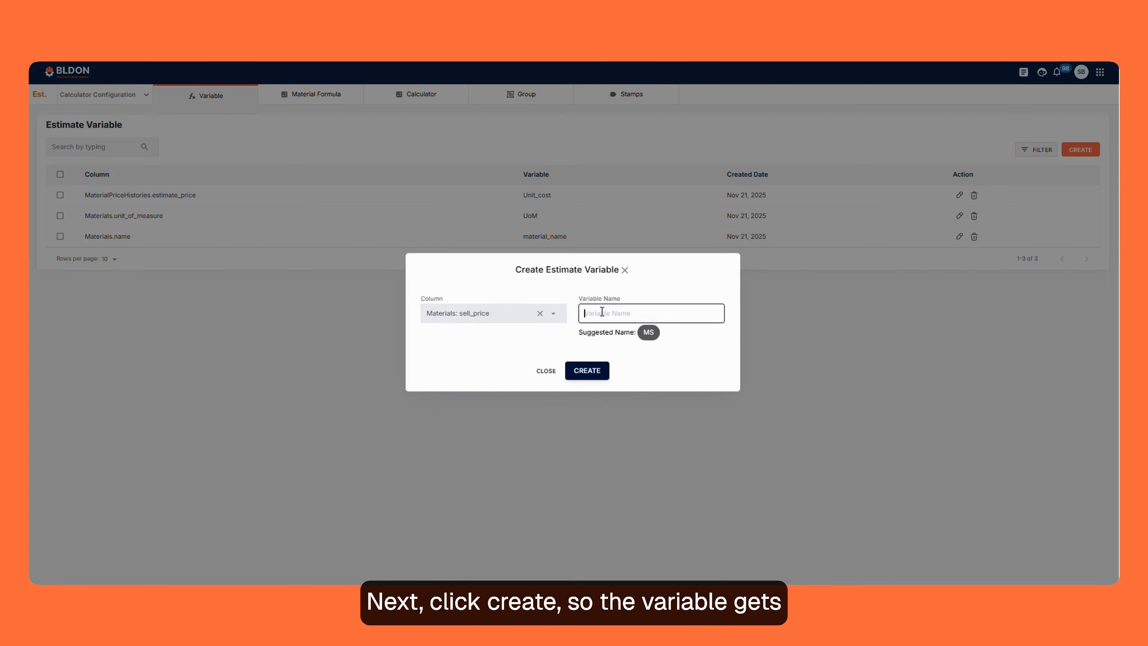
{"action": "key", "text": "Caps_Lock"}
{"action": "type", "text": "S"}
{"action": "key", "text": "Caps_Lock"}
{"action": "type", "text": "ell"}
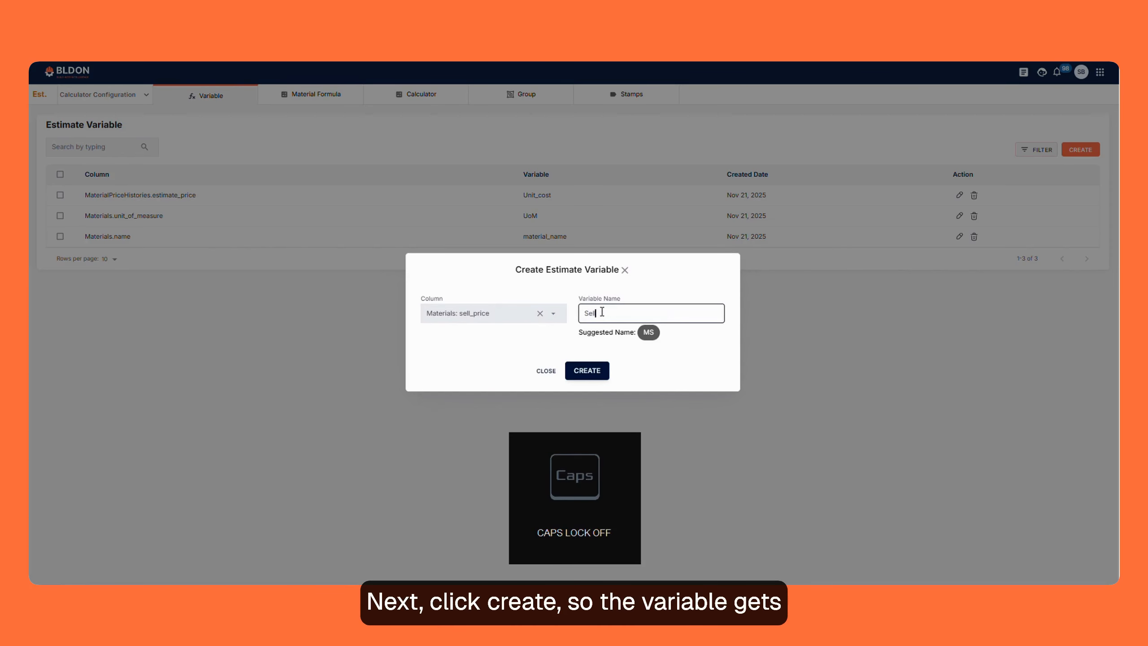
{"action": "type", "text": "ing"}
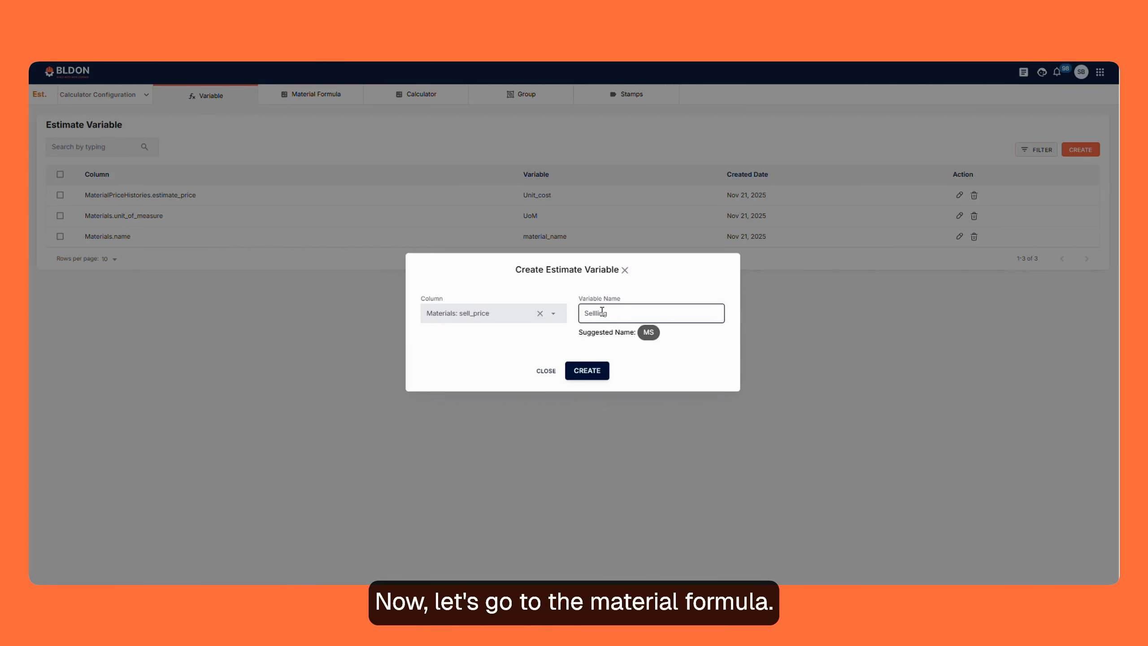
{"action": "type", "text": "_price"}
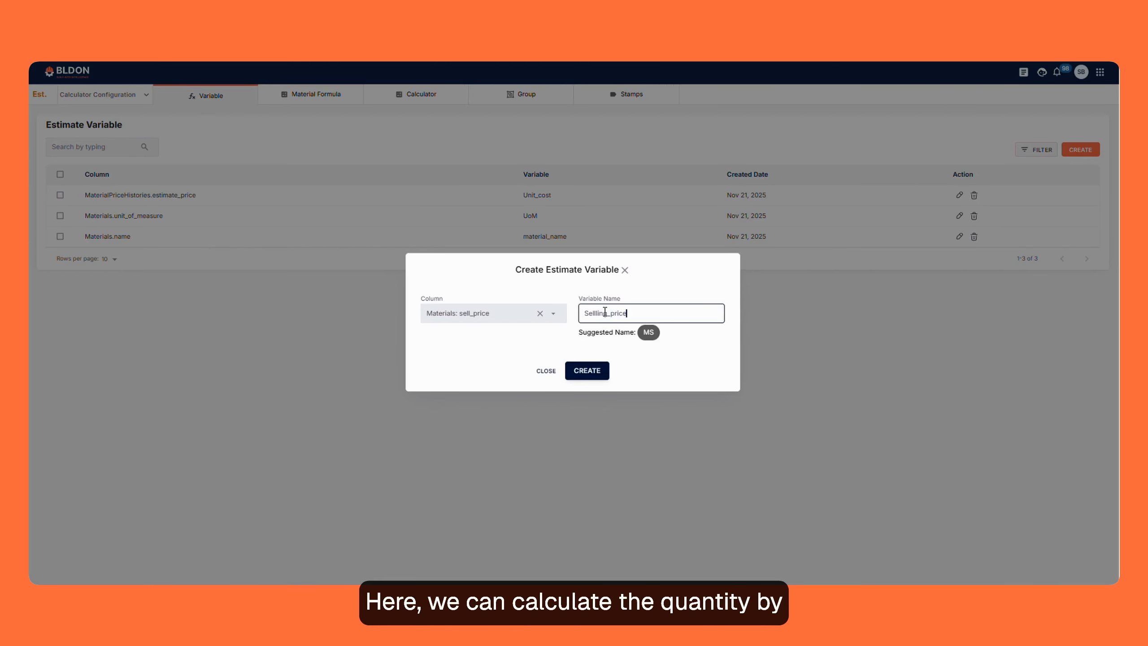
{"action": "left_click", "coordinate": [585, 370]}
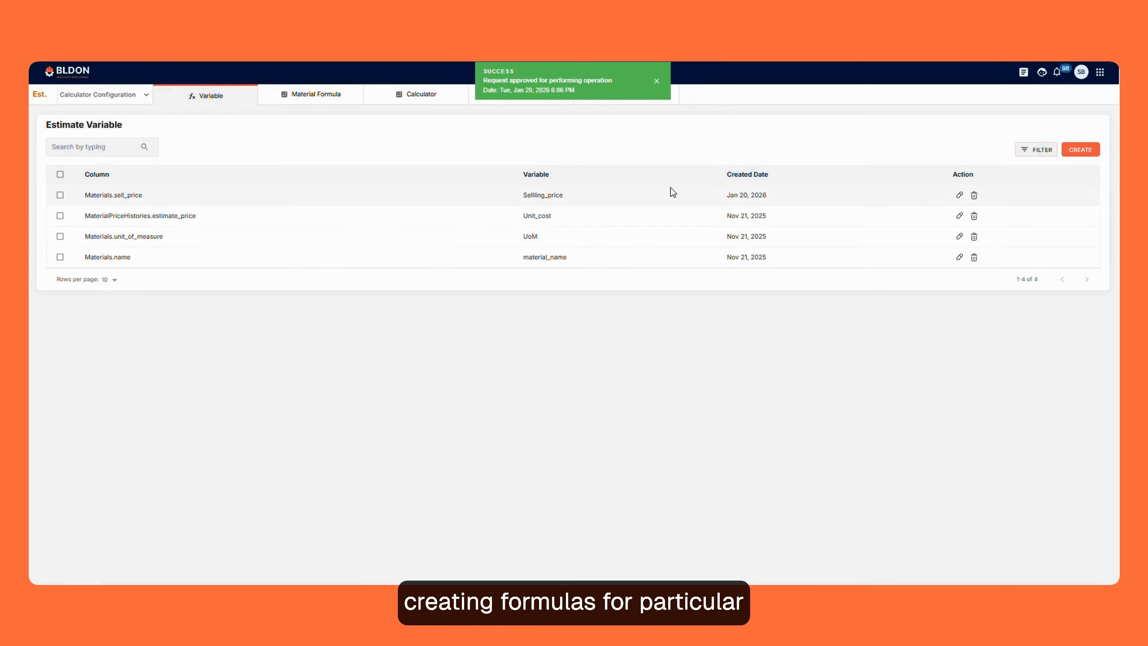
- Start a material formula named Plumbing Pipes under the 22 Plumbing directory's 2211 Facility Water group
{"action": "left_click", "coordinate": [310, 95]}
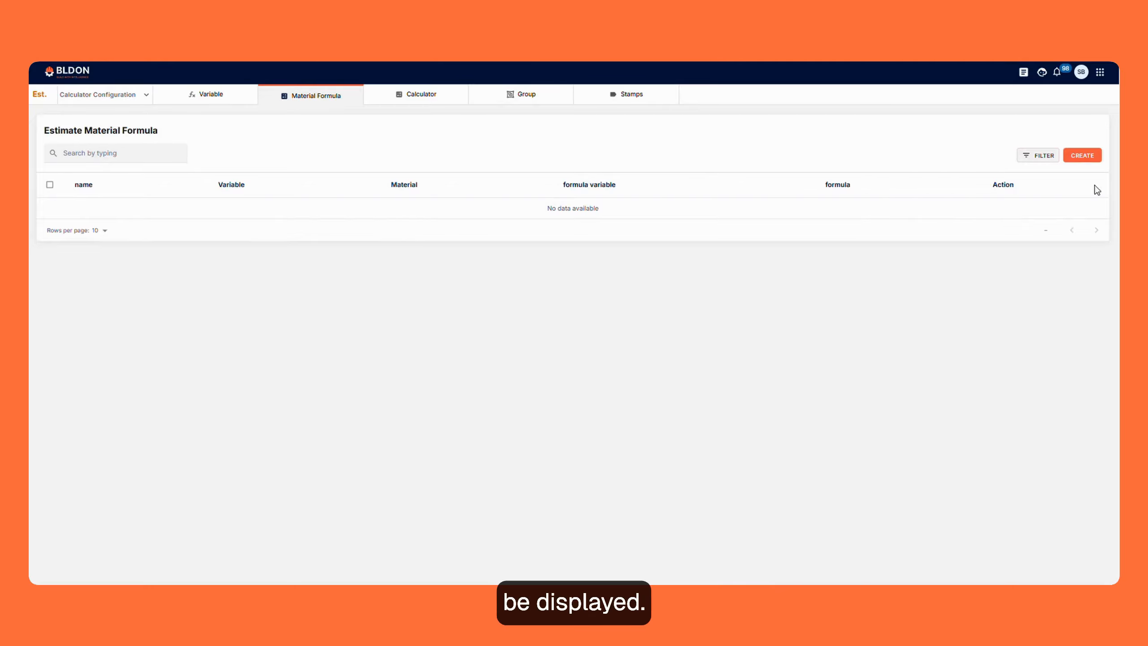
{"action": "left_click", "coordinate": [1081, 156]}
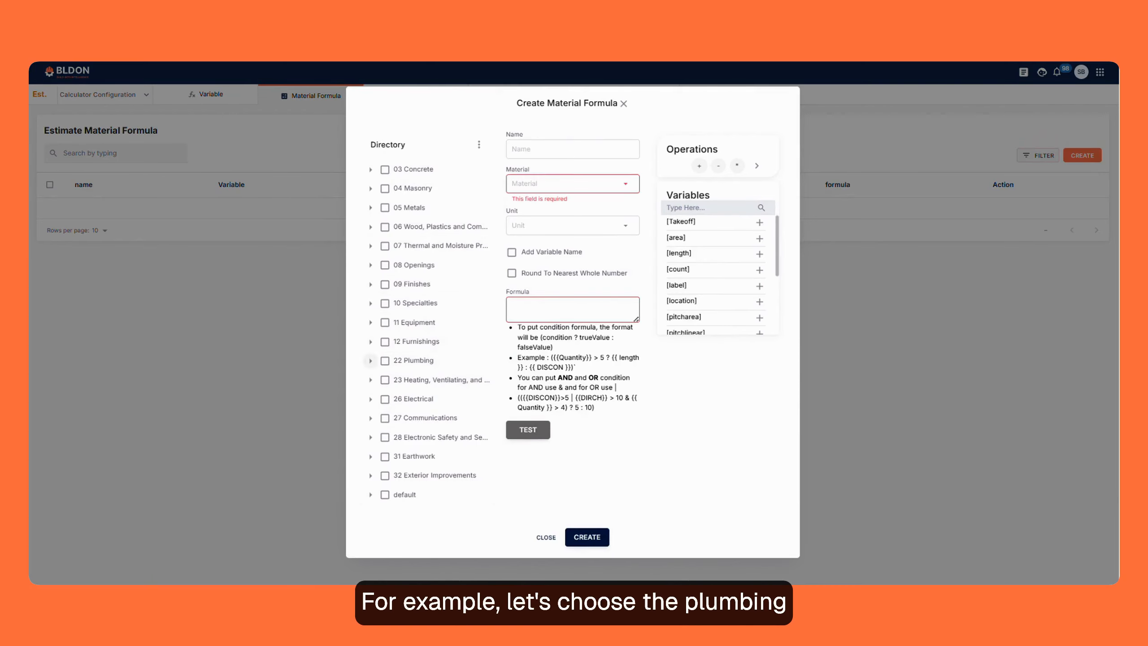
{"action": "left_click", "coordinate": [370, 361]}
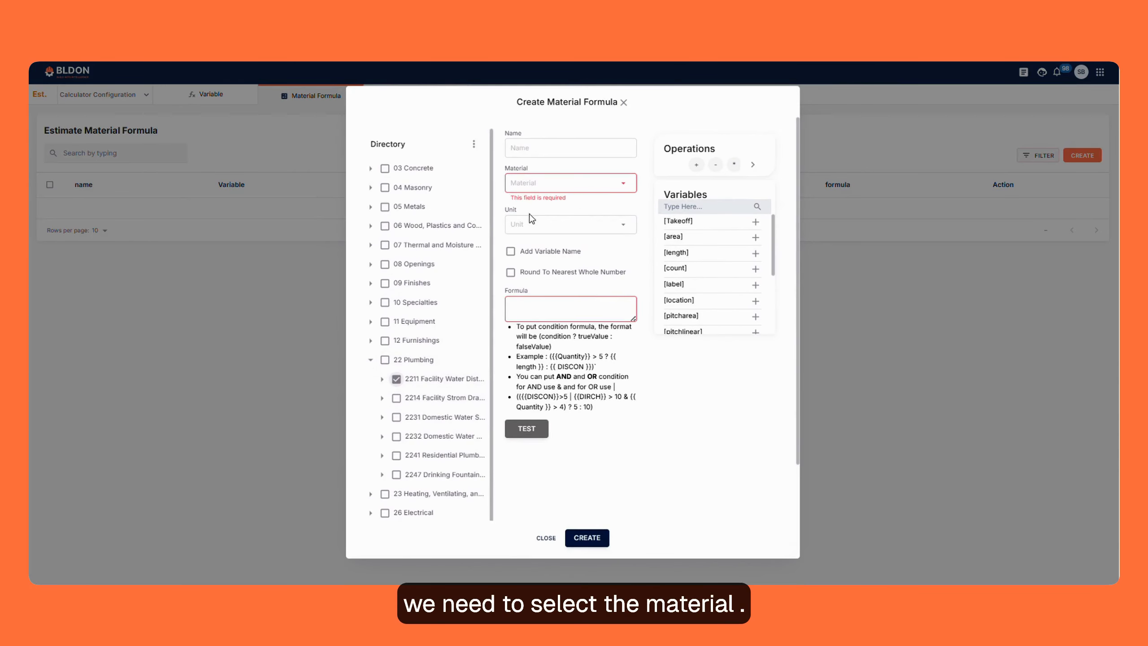
{"action": "left_click", "coordinate": [519, 148]}
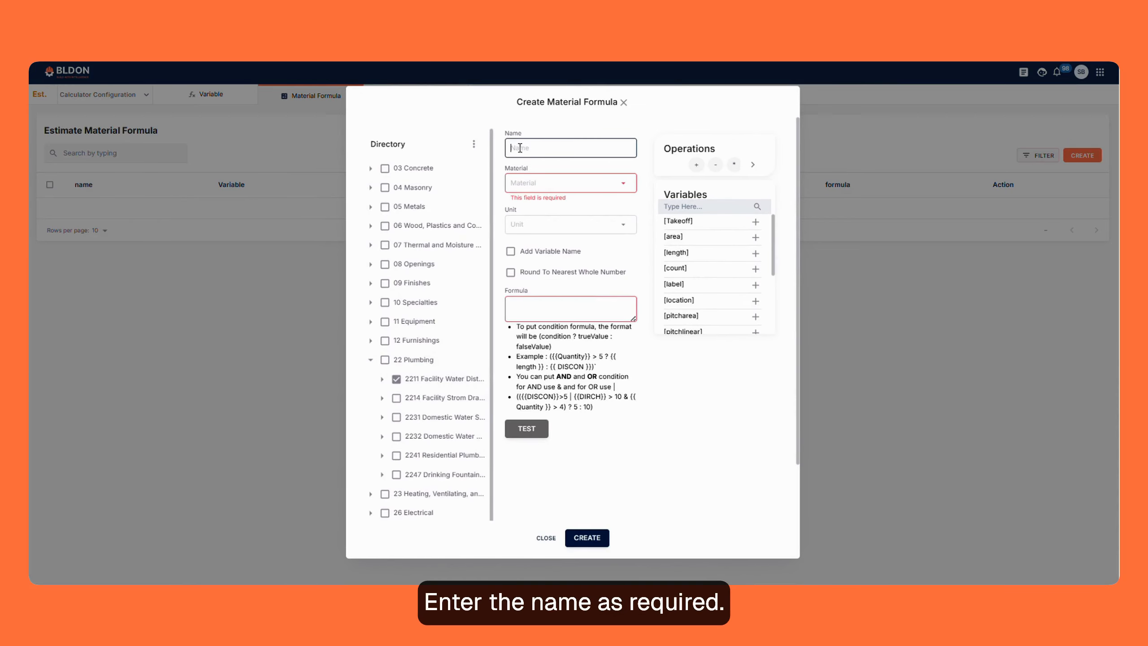
{"action": "type", "text": "Plumbing Pipes"}
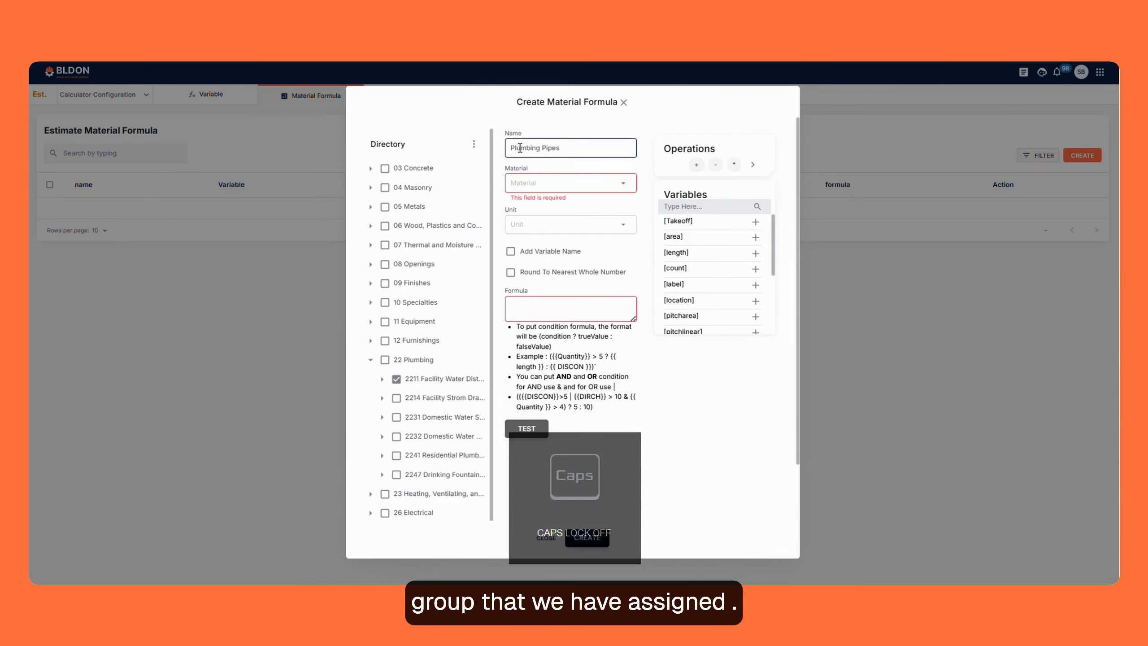
- Assign the material 0.17" X 1/4" X 25' Polyethylene Tubing to the formula and set its unit to LF
{"action": "left_click", "coordinate": [553, 188]}
{"action": "scroll", "coordinate": [579, 241], "scroll_direction": "down", "scroll_amount": 3}
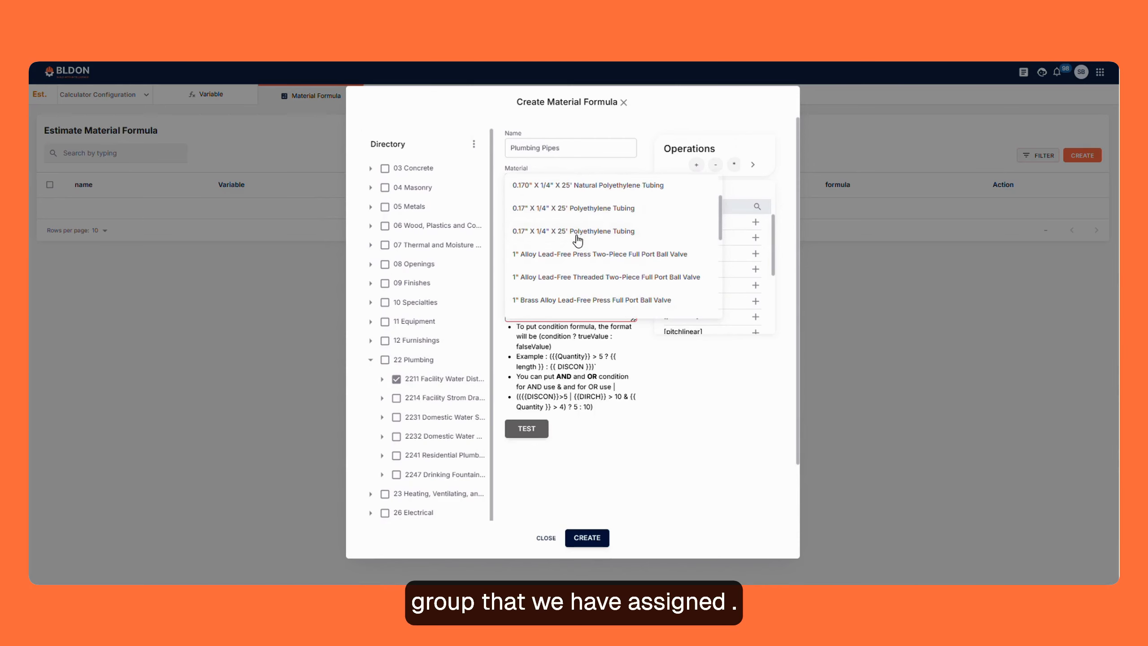
{"action": "scroll", "coordinate": [585, 258], "scroll_direction": "down", "scroll_amount": 3}
{"action": "scroll", "coordinate": [583, 253], "scroll_direction": "up", "scroll_amount": 5}
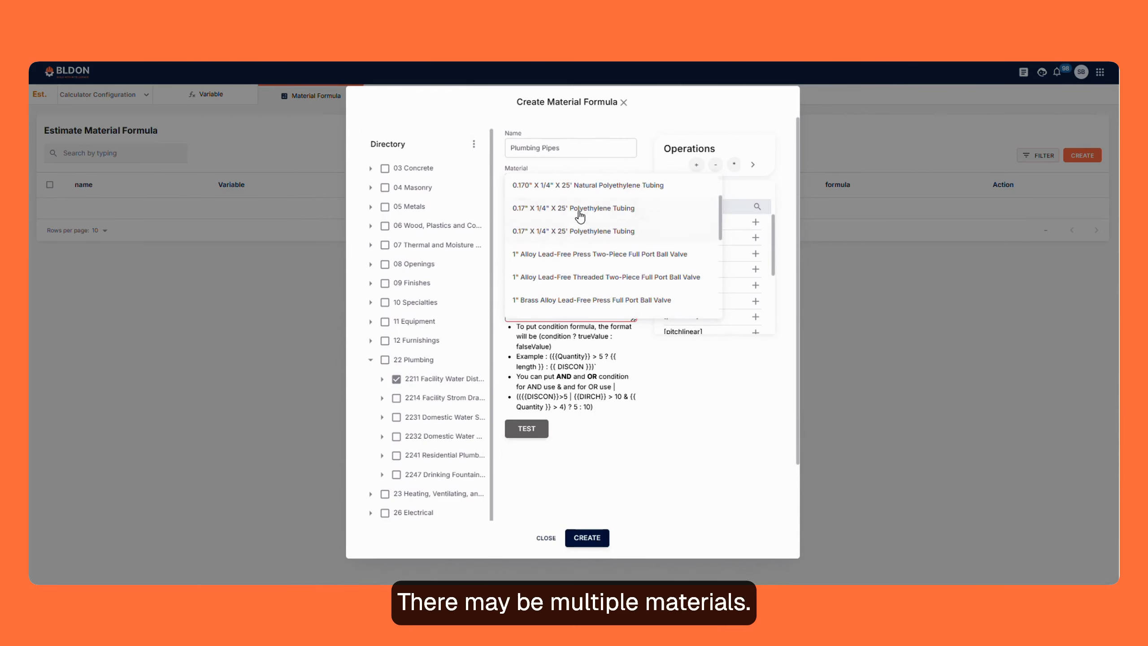
{"action": "left_click", "coordinate": [580, 212]}
{"action": "left_click", "coordinate": [545, 216]}
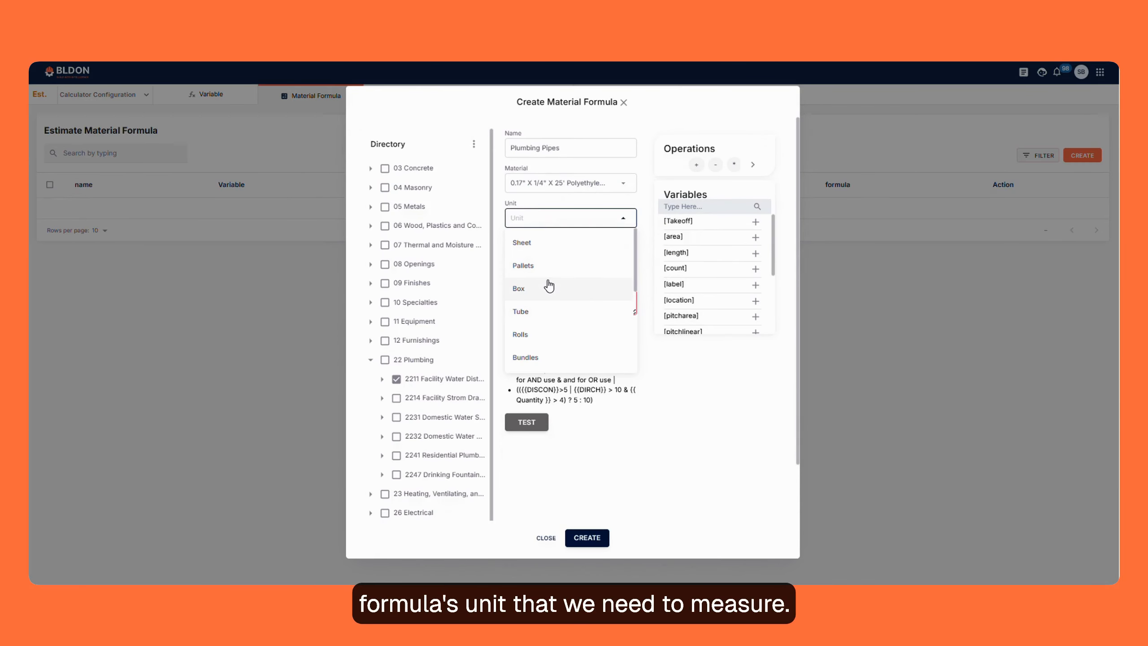
{"action": "scroll", "coordinate": [549, 286], "scroll_direction": "down", "scroll_amount": 5}
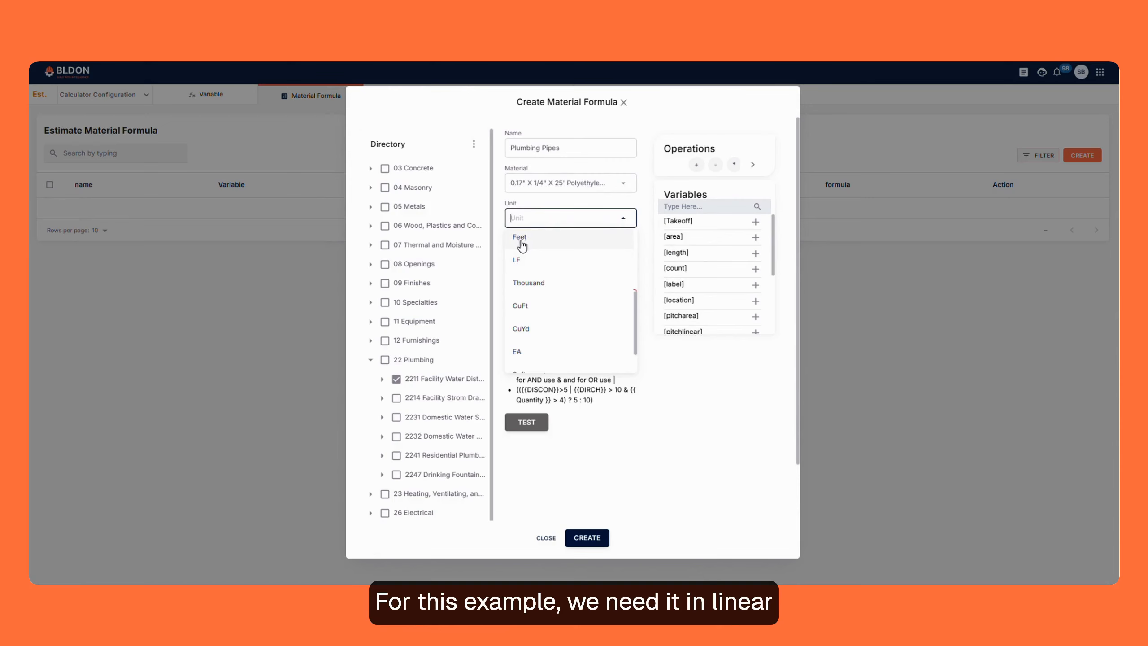
{"action": "left_click", "coordinate": [524, 260]}
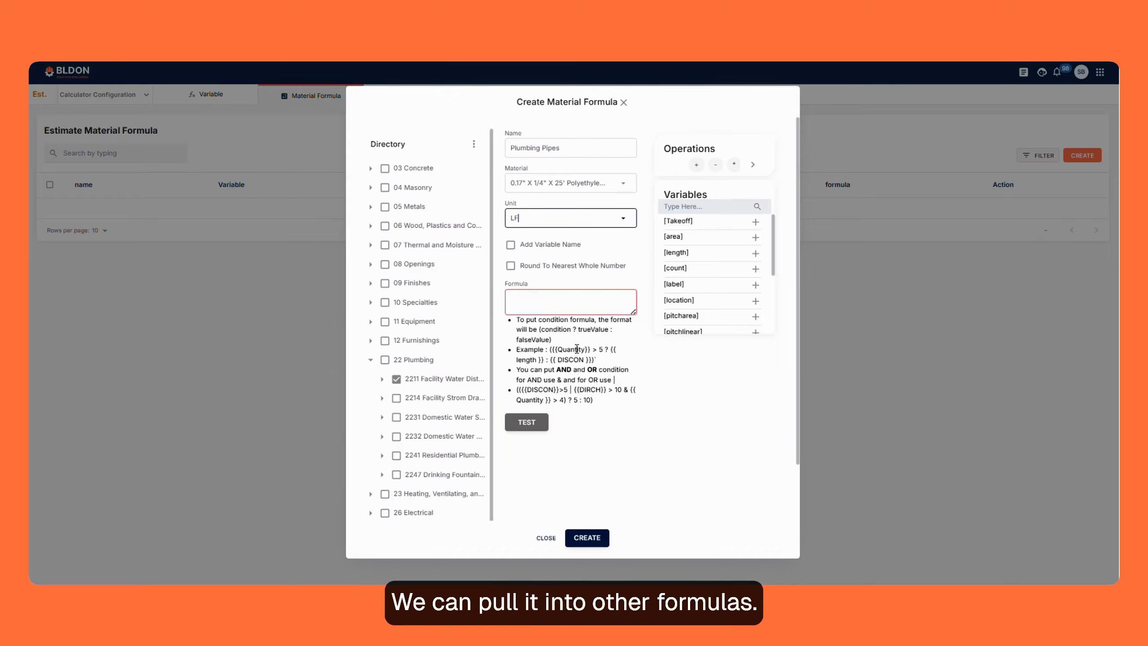
- Enable rounding to the nearest whole number and insert the length variable as the formula
{"action": "left_click", "coordinate": [510, 265]}
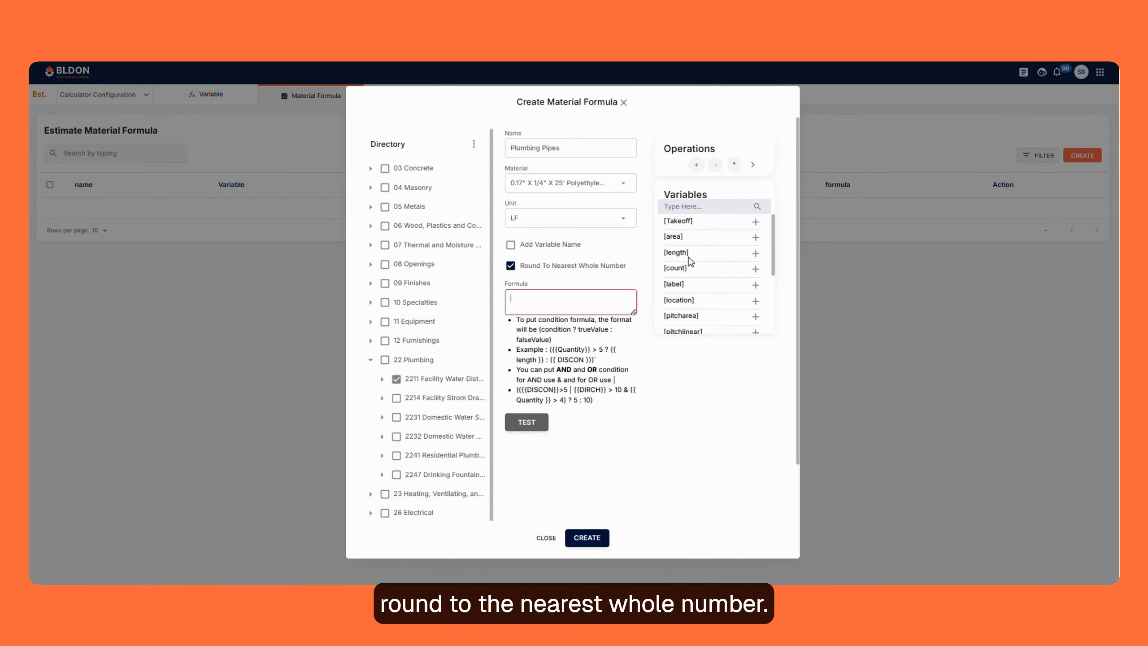
{"action": "scroll", "coordinate": [705, 280], "scroll_direction": "down", "scroll_amount": 3}
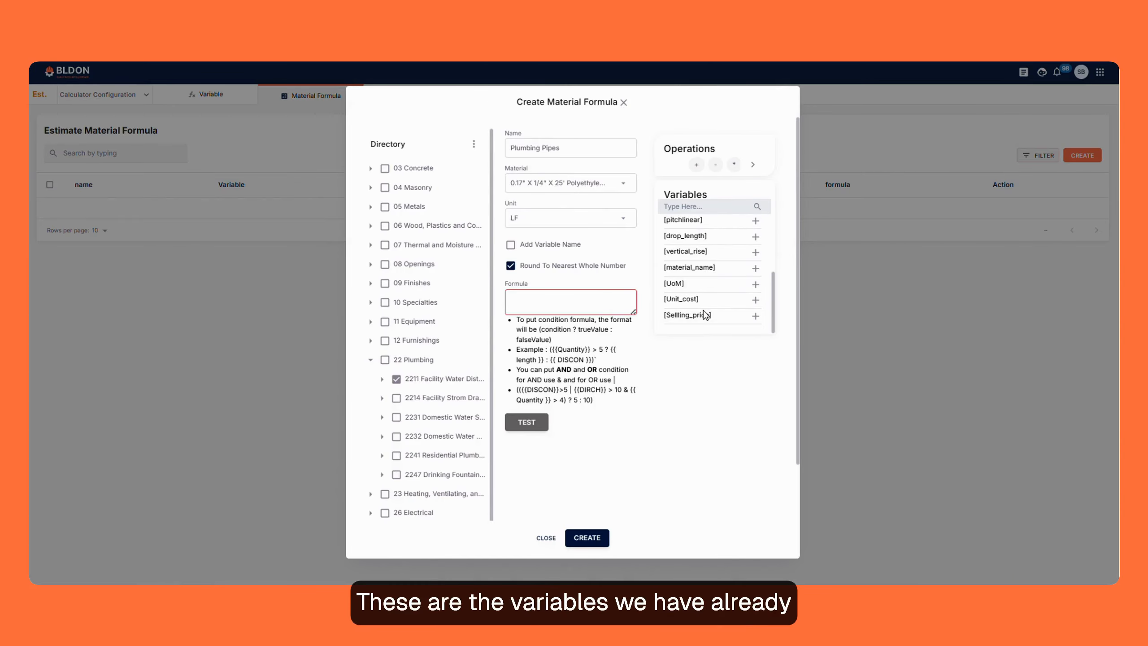
{"action": "scroll", "coordinate": [703, 311], "scroll_direction": "down", "scroll_amount": 2}
{"action": "scroll", "coordinate": [708, 249], "scroll_direction": "up", "scroll_amount": 5}
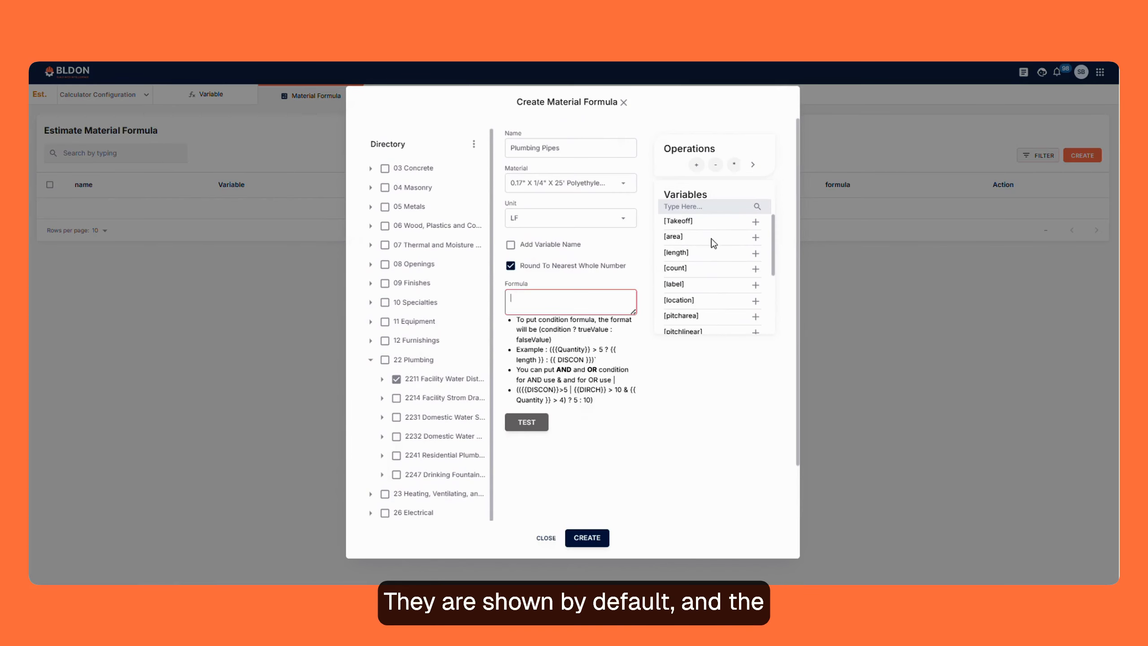
{"action": "scroll", "coordinate": [705, 271], "scroll_direction": "down", "scroll_amount": 3}
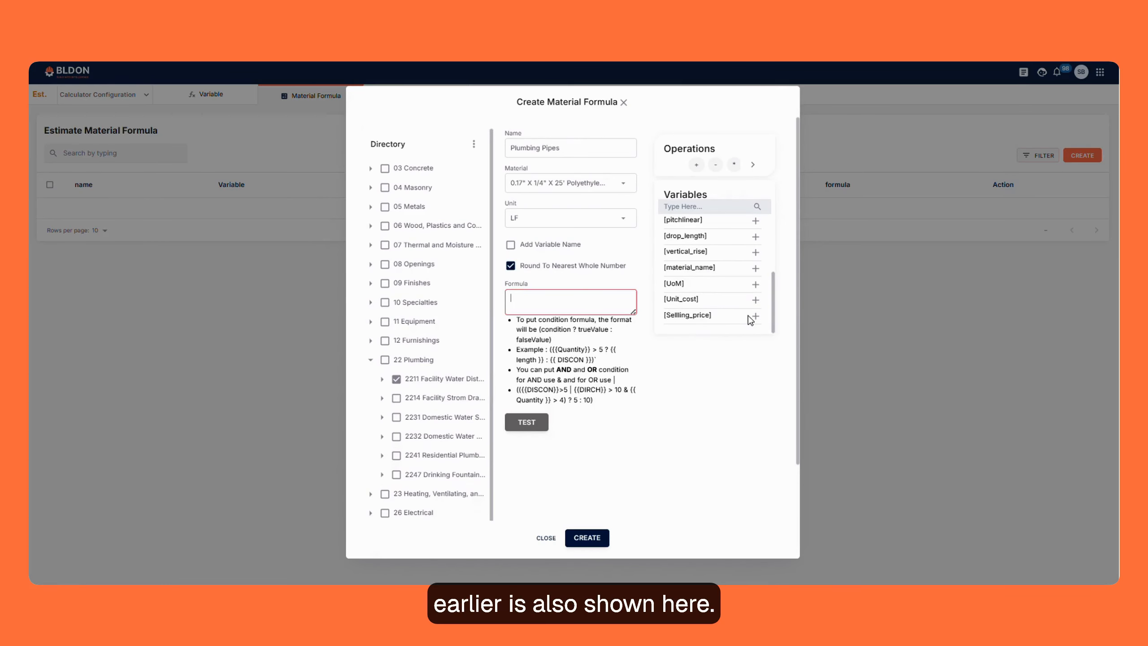
{"action": "scroll", "coordinate": [712, 306], "scroll_direction": "up", "scroll_amount": 3}
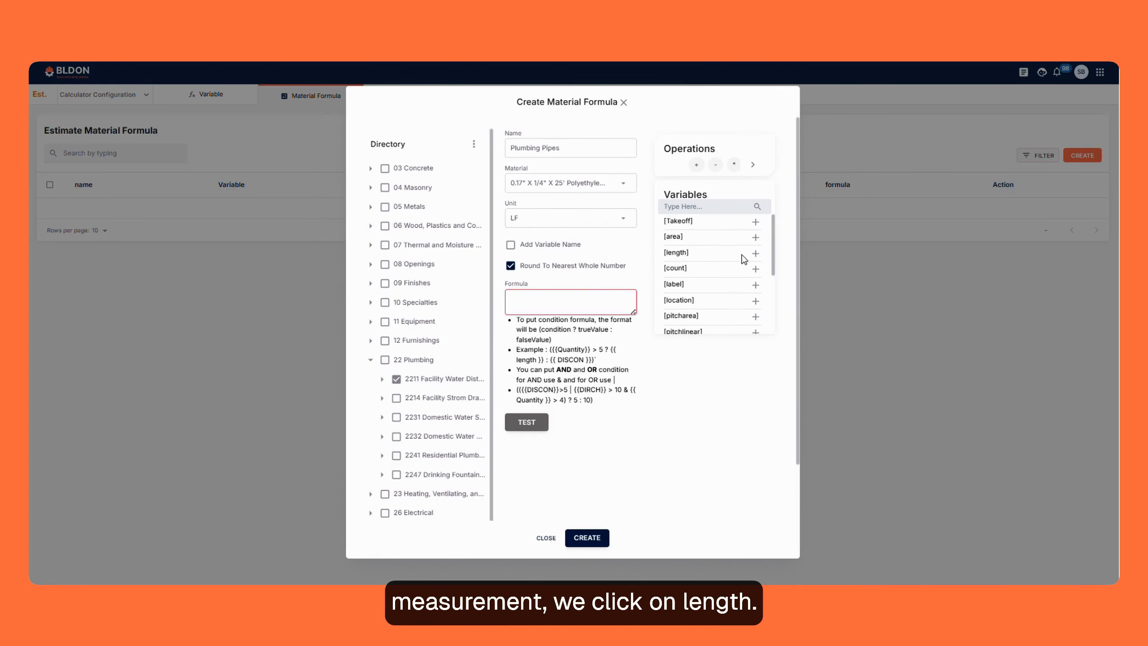
{"action": "left_click", "coordinate": [755, 254]}
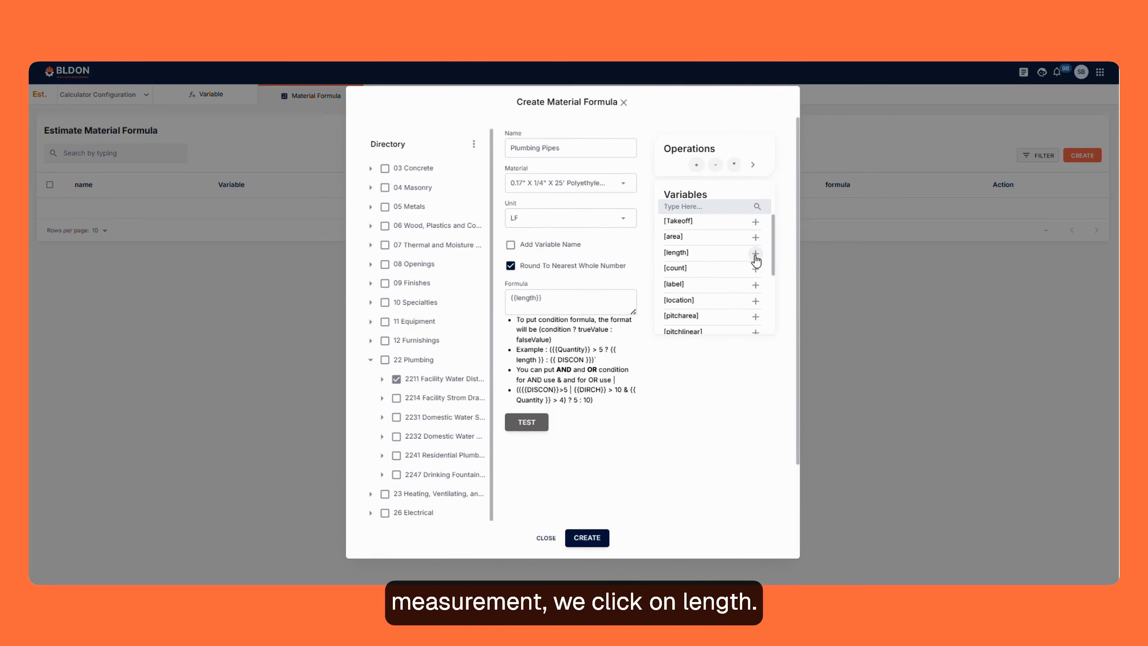
- Test the formula with a length of 10, then create the Plumbing Pipes material formula
{"action": "left_click", "coordinate": [527, 422]}
{"action": "scroll", "coordinate": [529, 393], "scroll_direction": "down", "scroll_amount": 1}
{"action": "key", "text": "BackSpace"}
{"action": "type", "text": "10"}
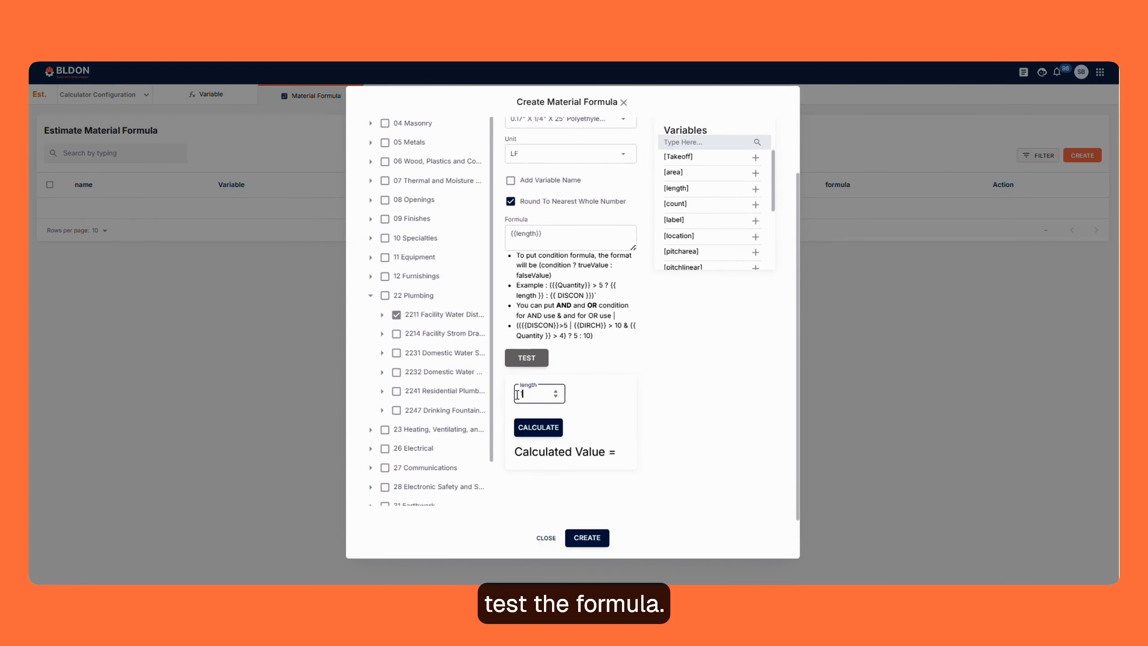
{"action": "left_click", "coordinate": [538, 427]}
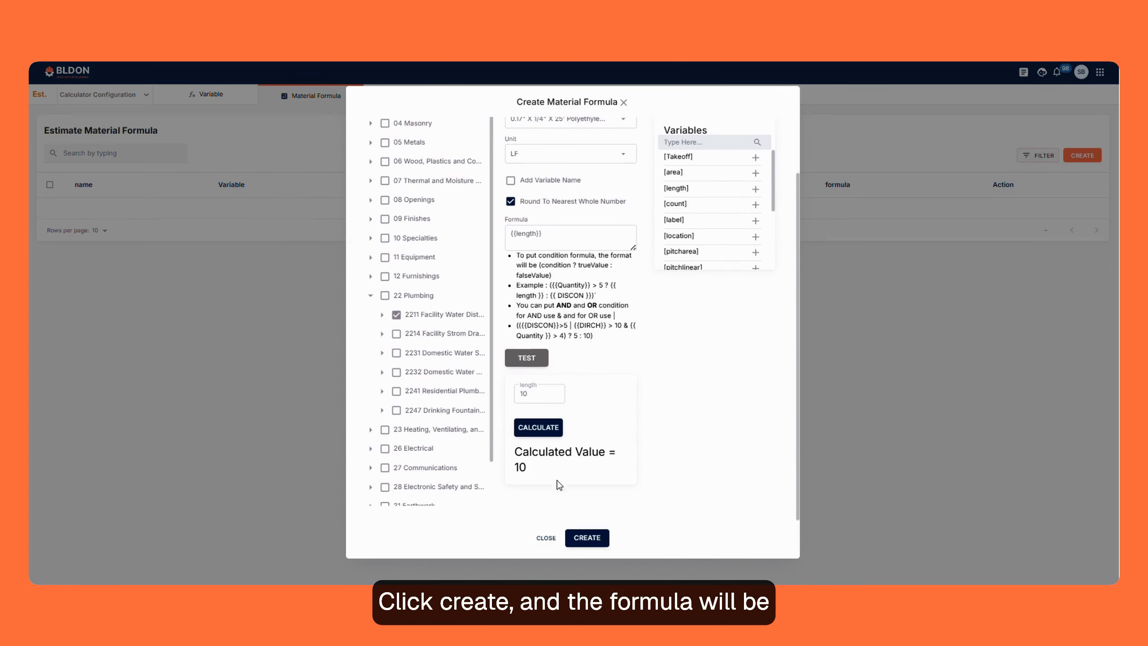
{"action": "left_click", "coordinate": [587, 538]}
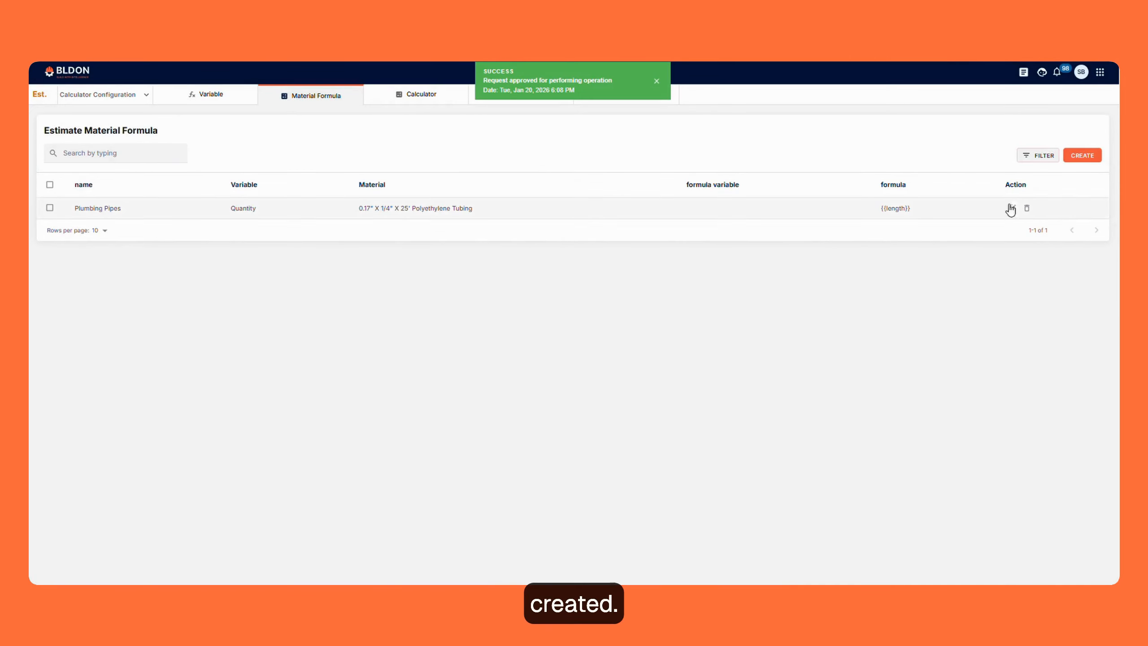
- Start another material formula named Compost for the Compost material under 3123 Excavation and Fill, with unit EA
{"action": "left_click", "coordinate": [1082, 155]}
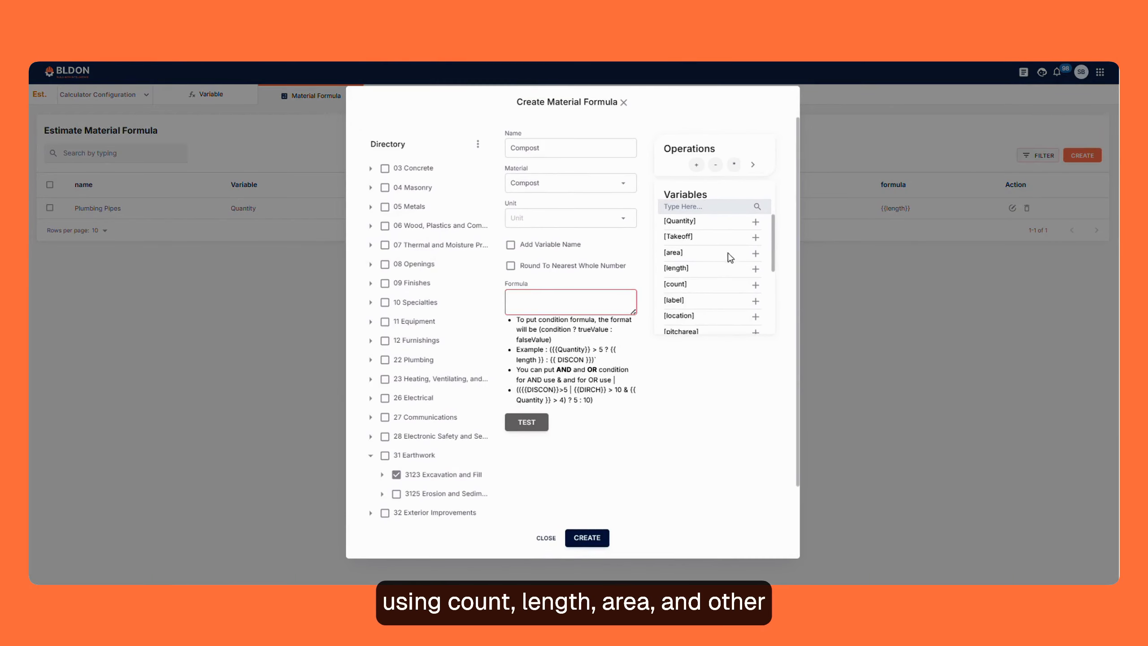
{"action": "left_click", "coordinate": [539, 222]}
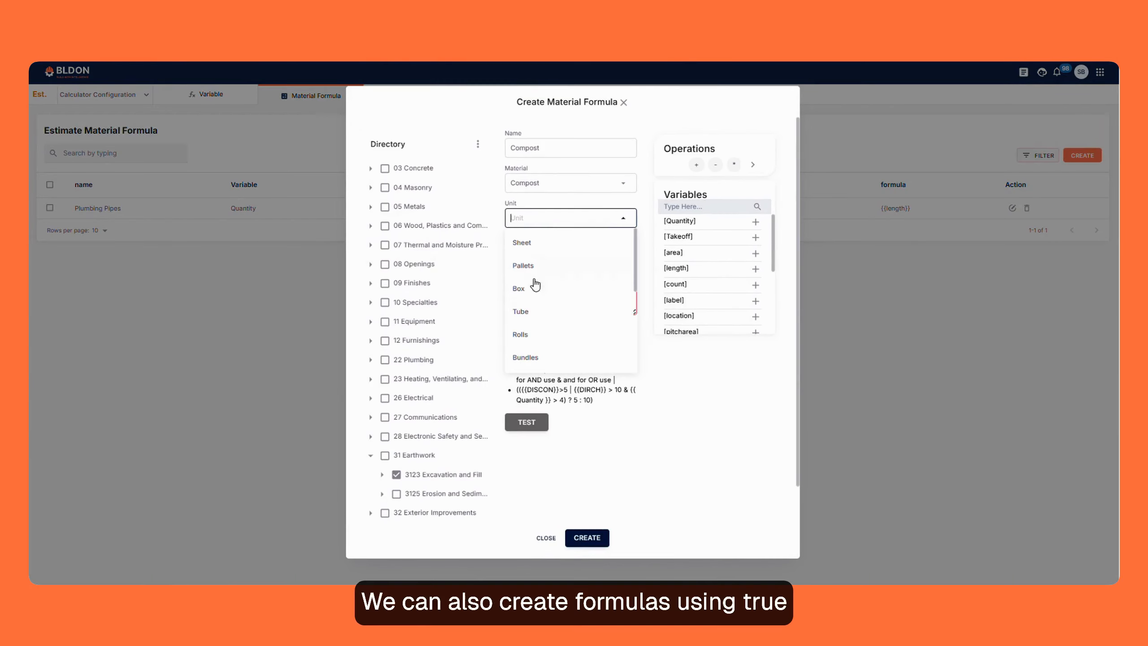
{"action": "scroll", "coordinate": [519, 339], "scroll_direction": "up", "scroll_amount": 3}
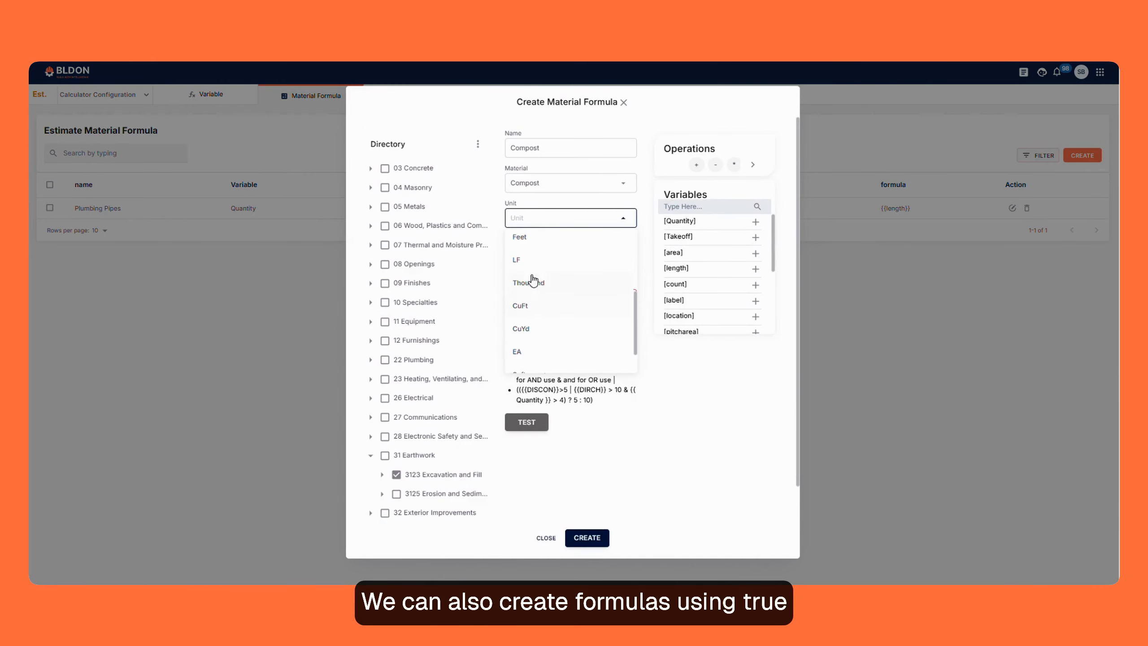
{"action": "left_click", "coordinate": [522, 352]}
- Enter the conditional formula {{area}}?{{area}}:{{length}}?{{length}}:{{count}} and create the Compost material formula
{"action": "left_click", "coordinate": [520, 299]}
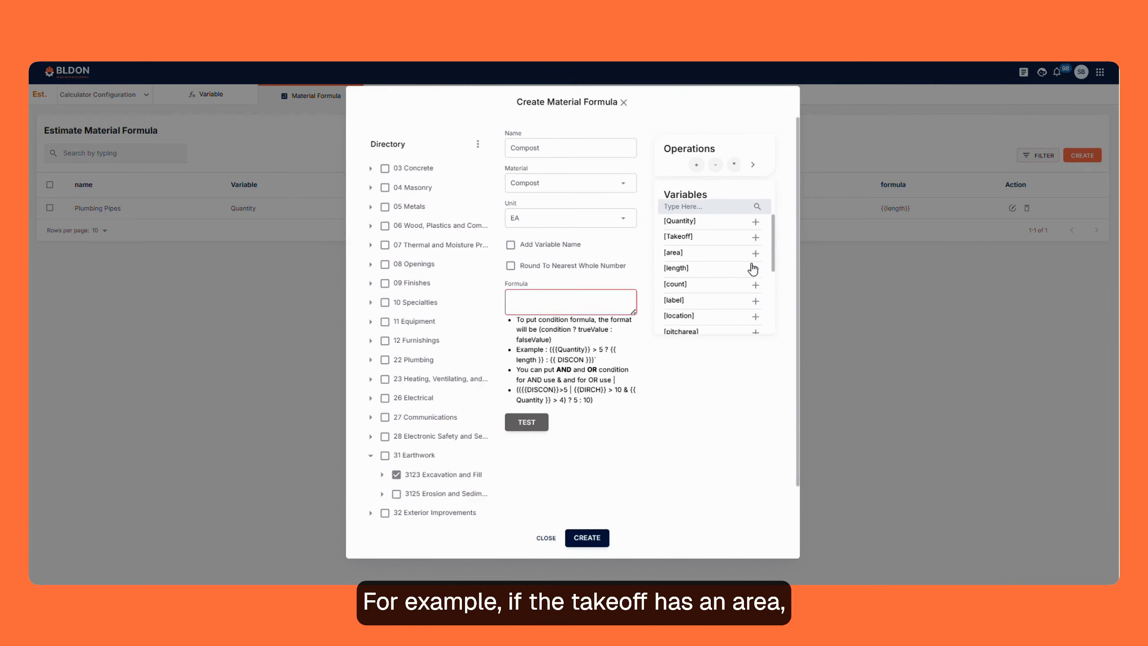
{"action": "type", "text": "{{area}}?{{area}}:{{length}}?{{length}}:{{count}}"}
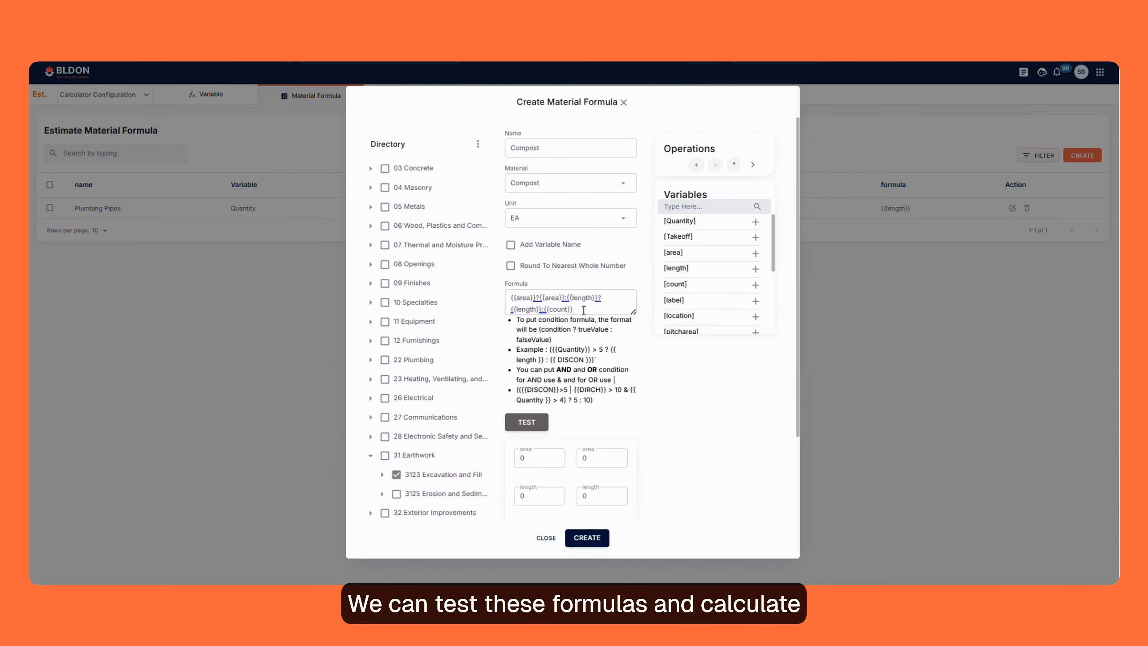
{"action": "scroll", "coordinate": [610, 367], "scroll_direction": "down", "scroll_amount": 2}
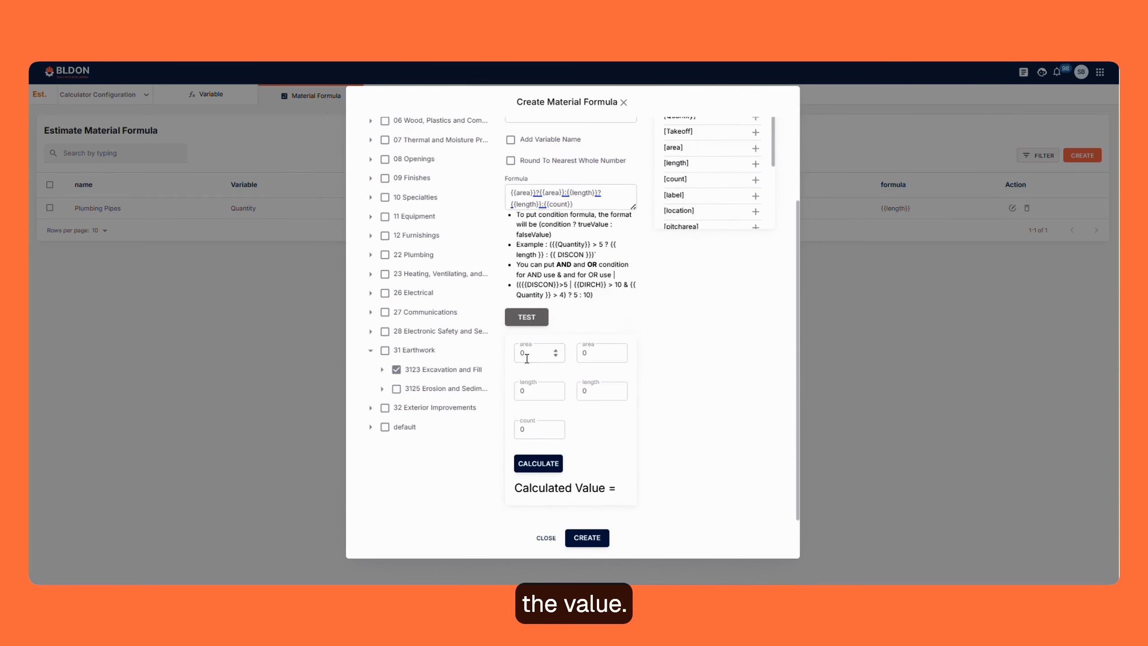
{"action": "left_click", "coordinate": [573, 537]}
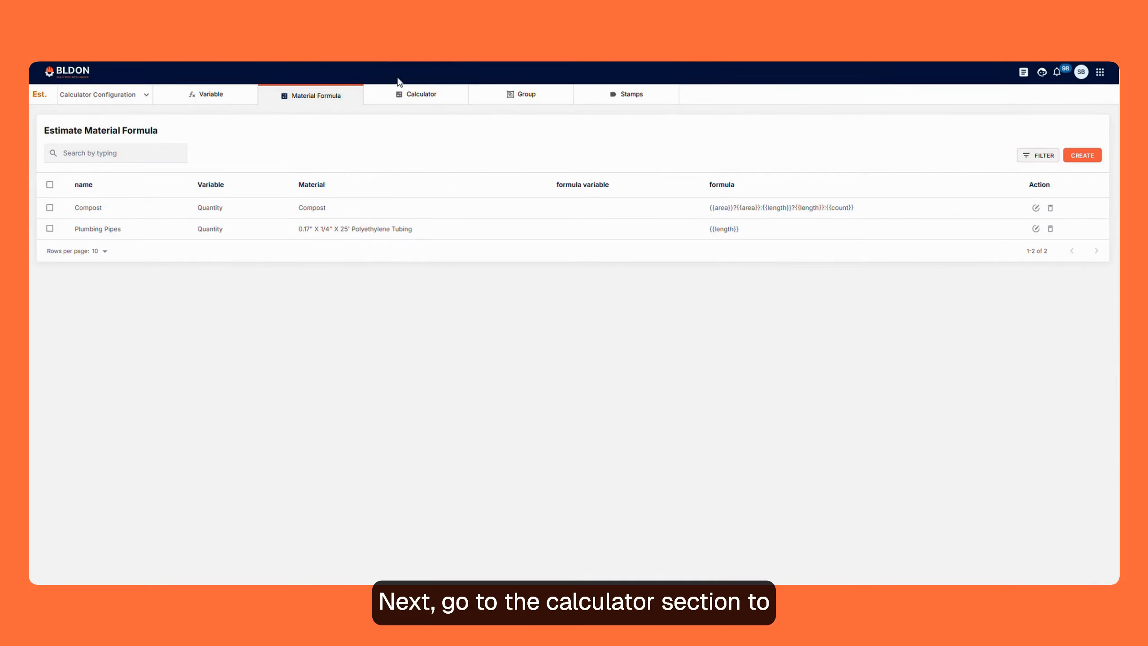
- View the list of calculator templates, then examine the columns in the Sample Project's material cost estimate
{"action": "left_click", "coordinate": [434, 96]}
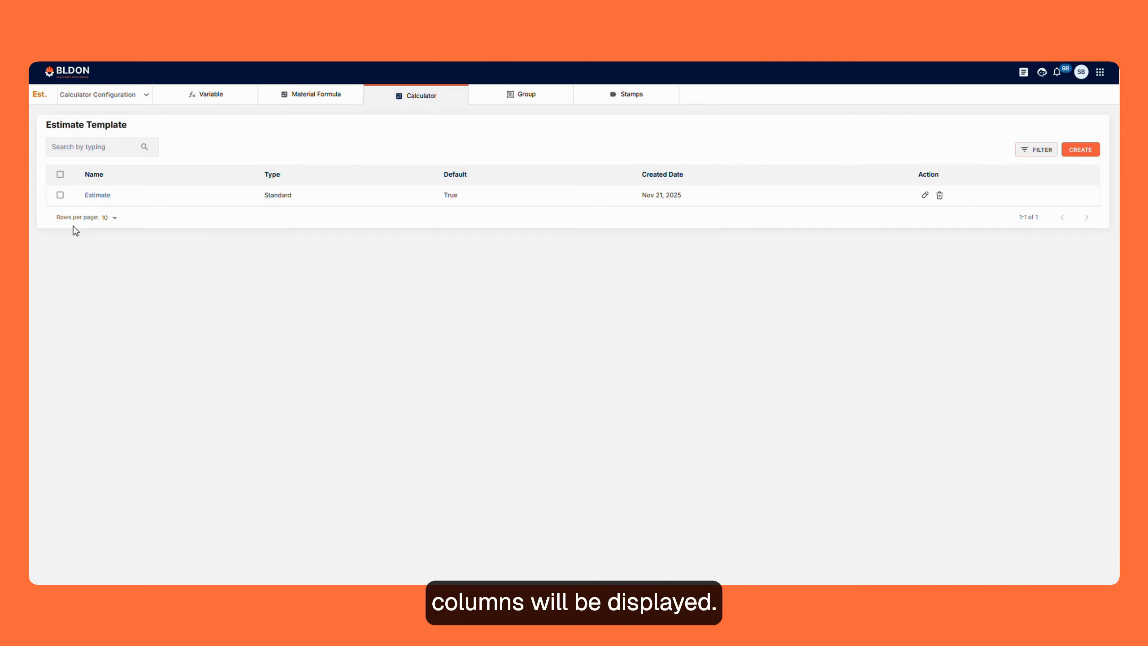
{"action": "left_click", "coordinate": [97, 95]}
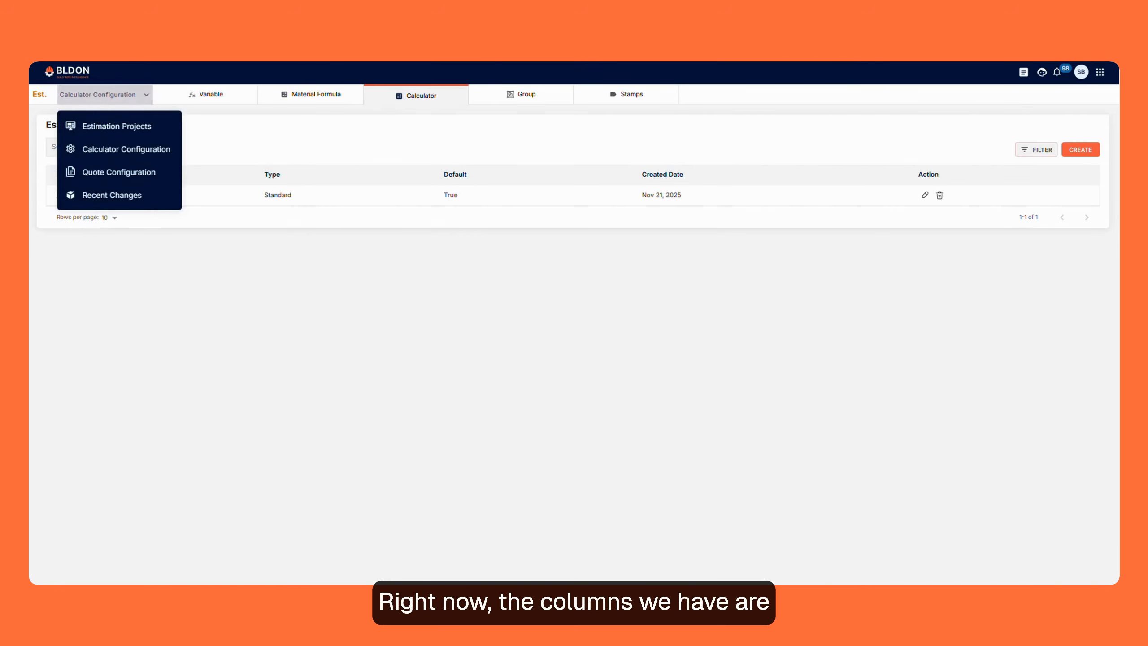
{"action": "left_click", "coordinate": [115, 120]}
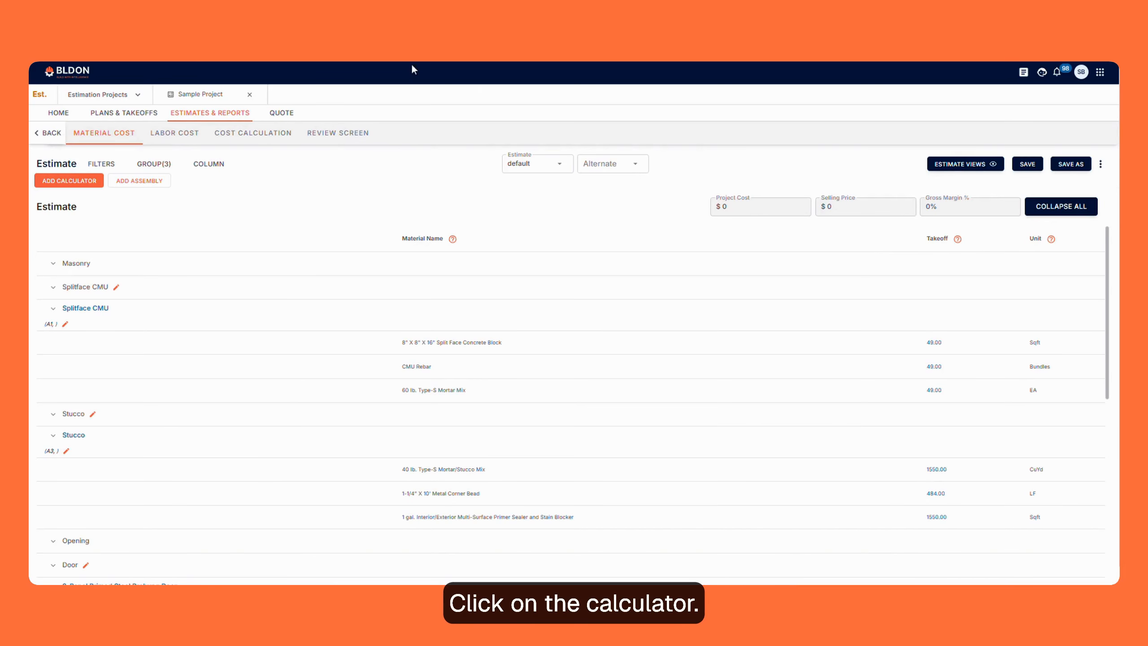
- Return to the calculator templates in Calculator Configuration and start a new estimate template
{"action": "left_click", "coordinate": [130, 94]}
{"action": "left_click", "coordinate": [117, 172]}
{"action": "left_click", "coordinate": [419, 95]}
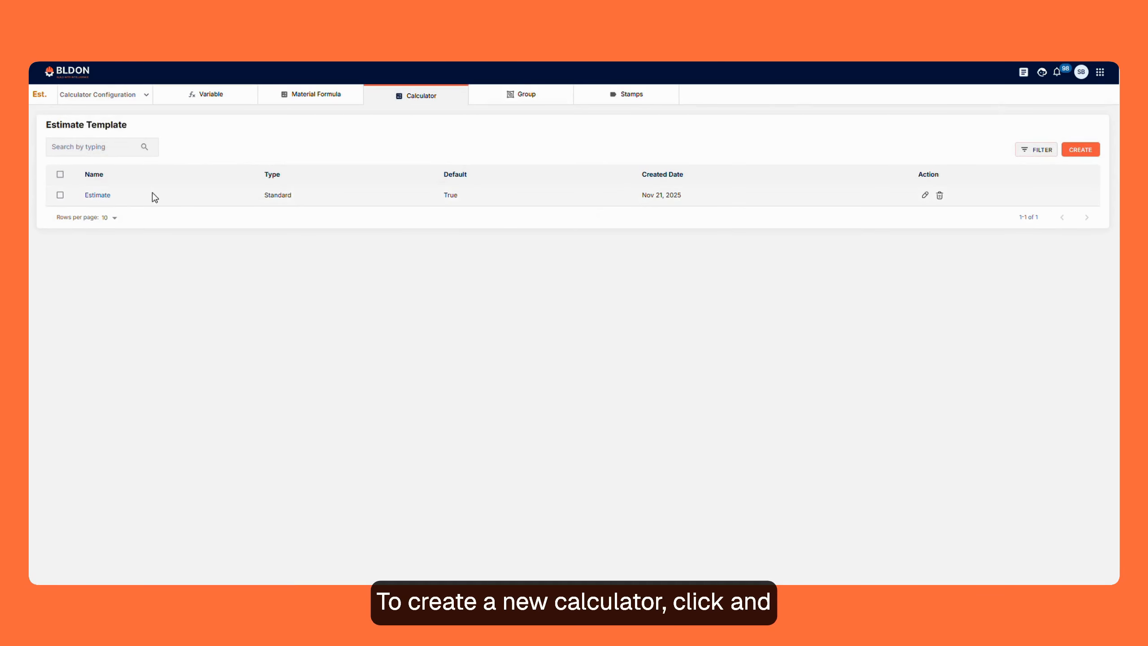
{"action": "left_click", "coordinate": [1080, 149]}
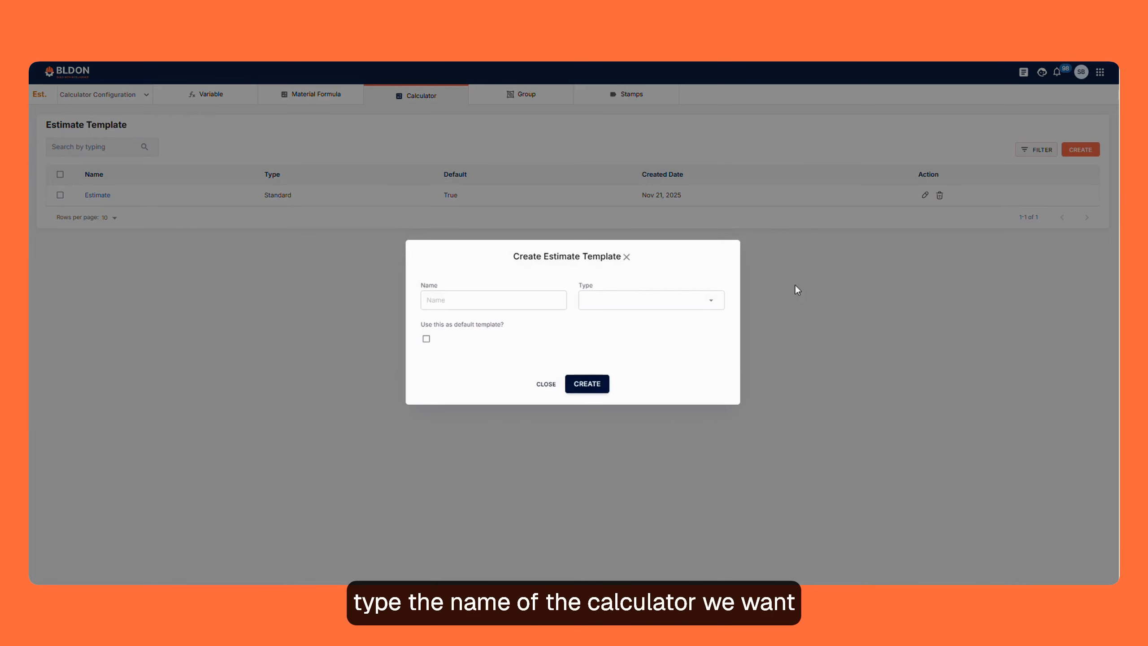
- Name the new estimate template Sample and set its type to Standard Calculator
{"action": "left_click", "coordinate": [445, 301]}
{"action": "key", "text": "Caps_Lock"}
{"action": "type", "text": "S"}
{"action": "key", "text": "Caps_Lock"}
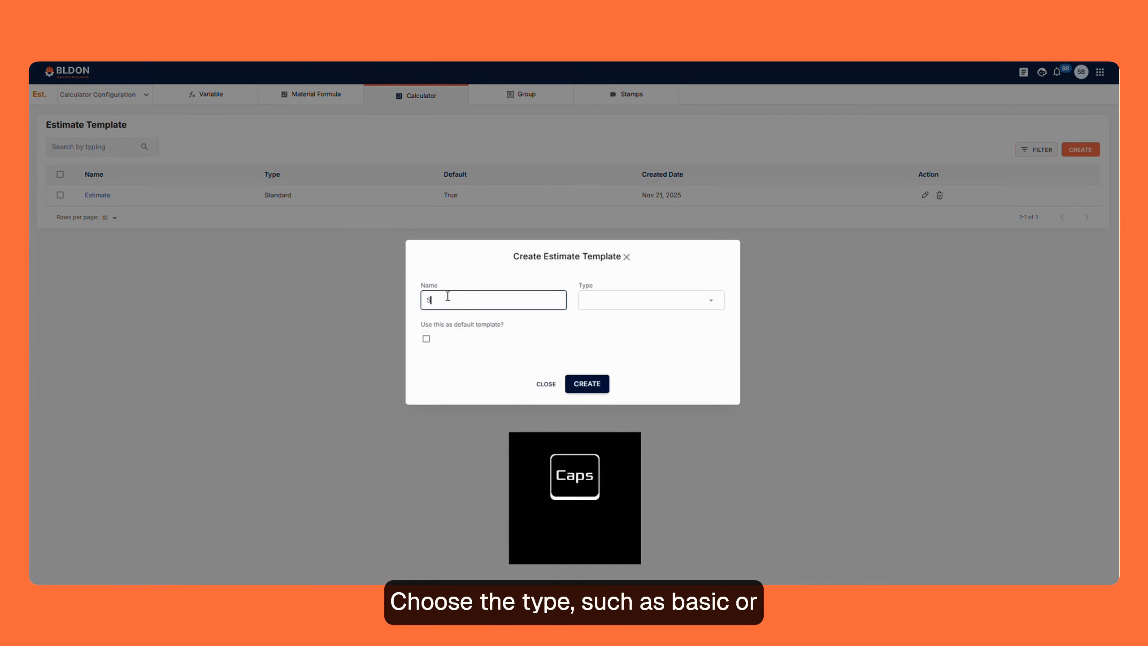
{"action": "type", "text": "ample"}
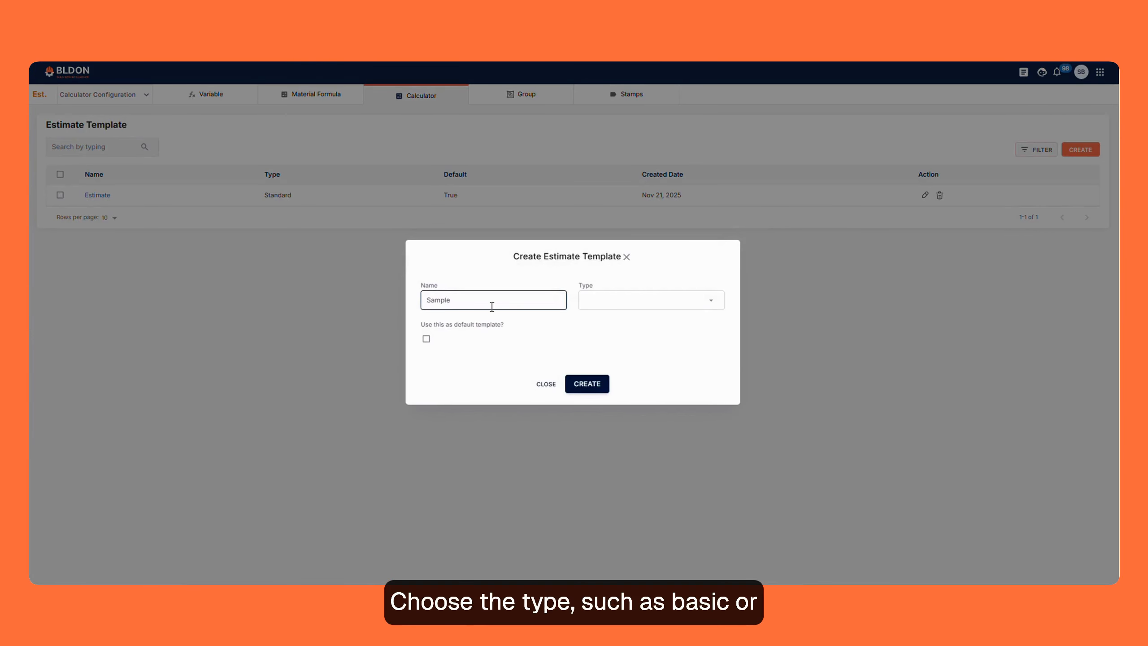
{"action": "left_click", "coordinate": [611, 299]}
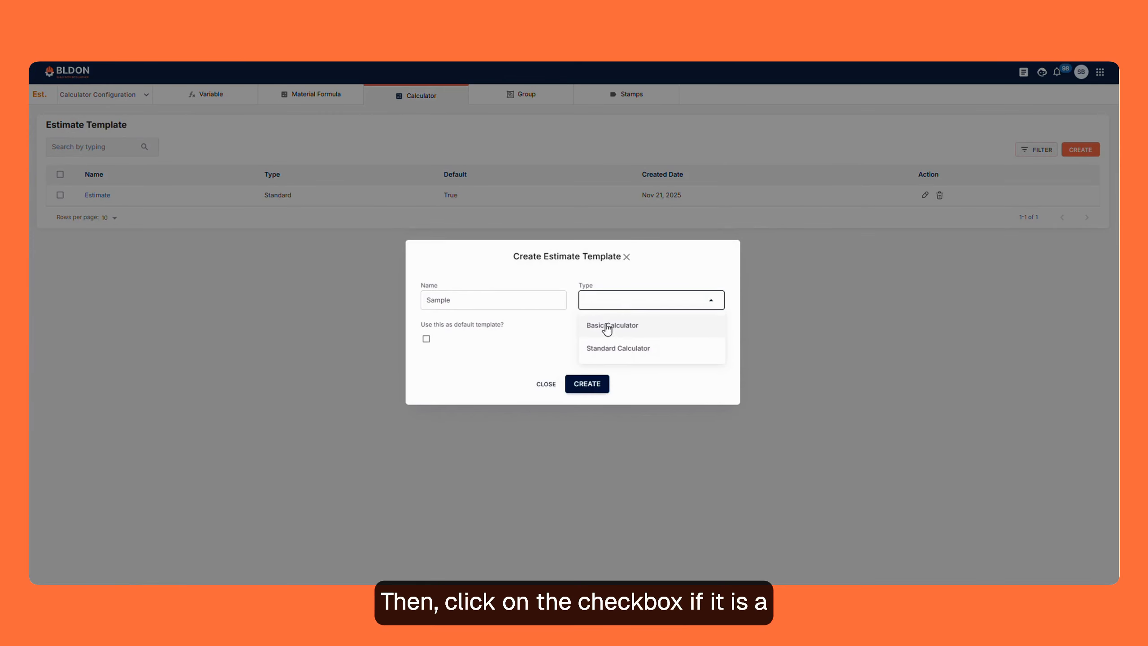
{"action": "left_click", "coordinate": [622, 351]}
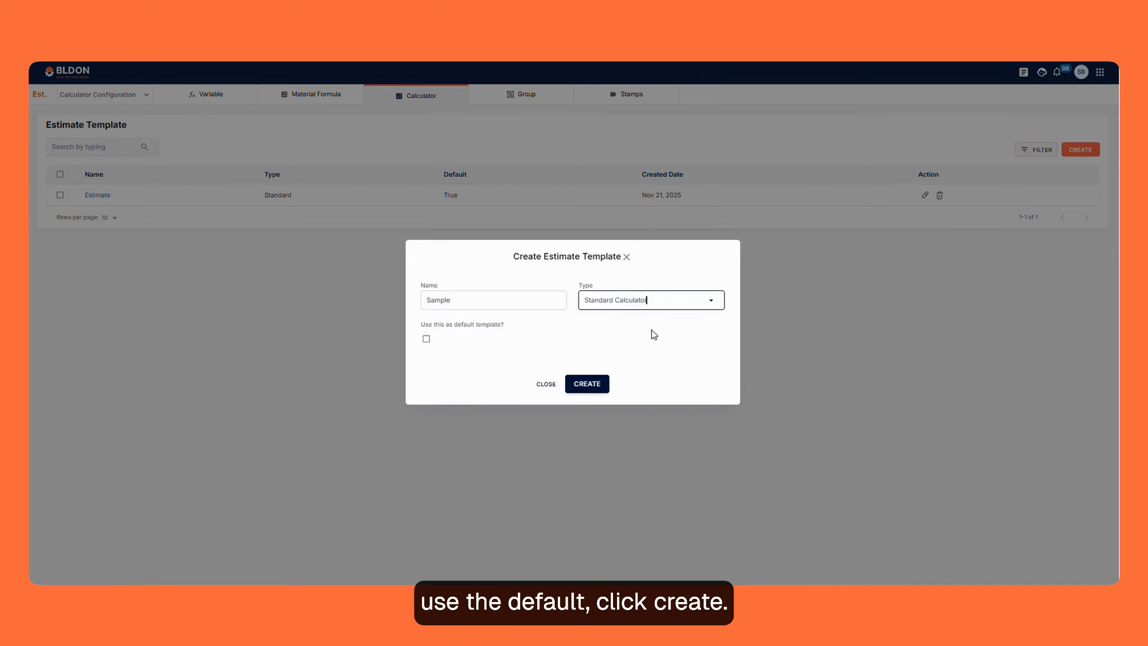
- Create the Sample estimate template, open it, and start a new calculator column
{"action": "left_click", "coordinate": [590, 385]}
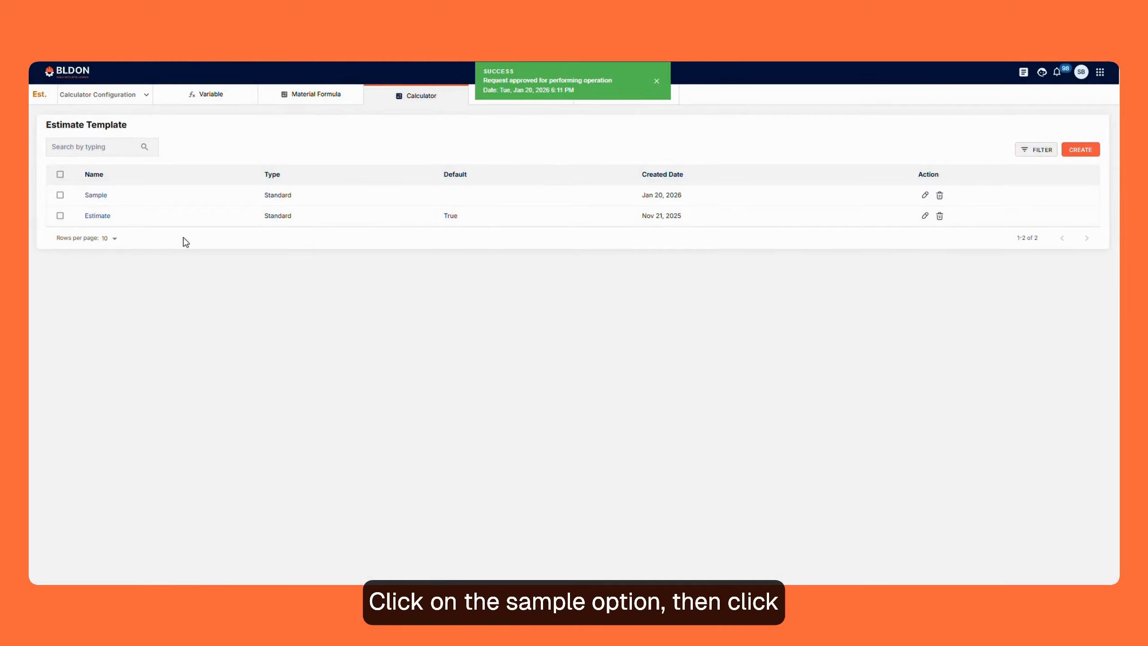
{"action": "left_click", "coordinate": [96, 196]}
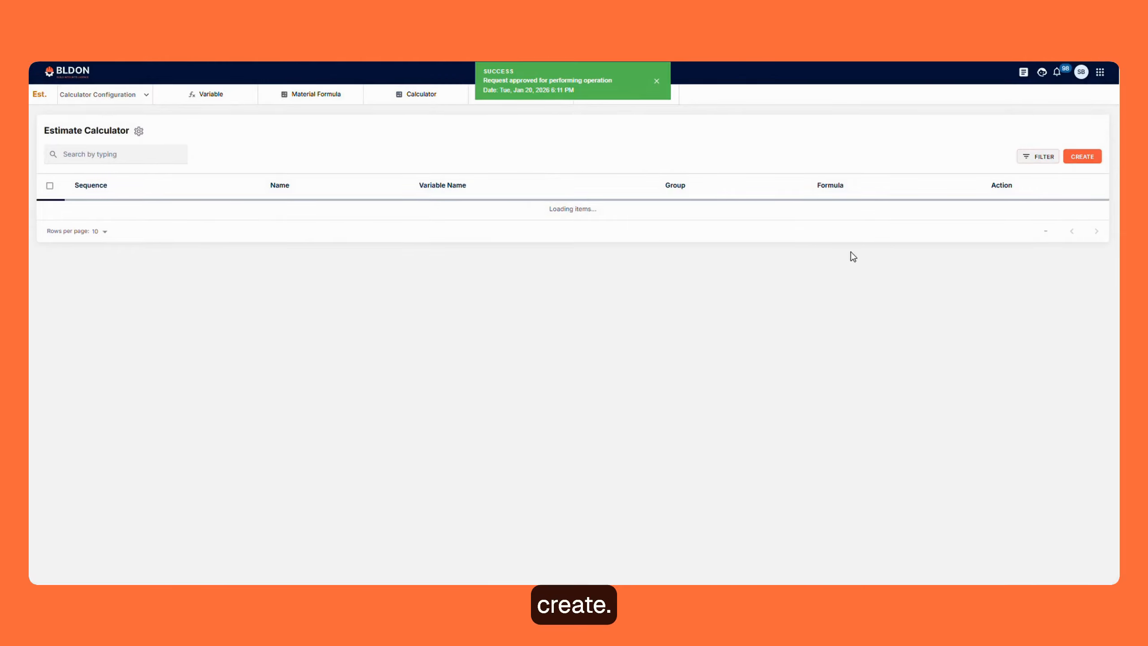
{"action": "left_click", "coordinate": [1068, 157]}
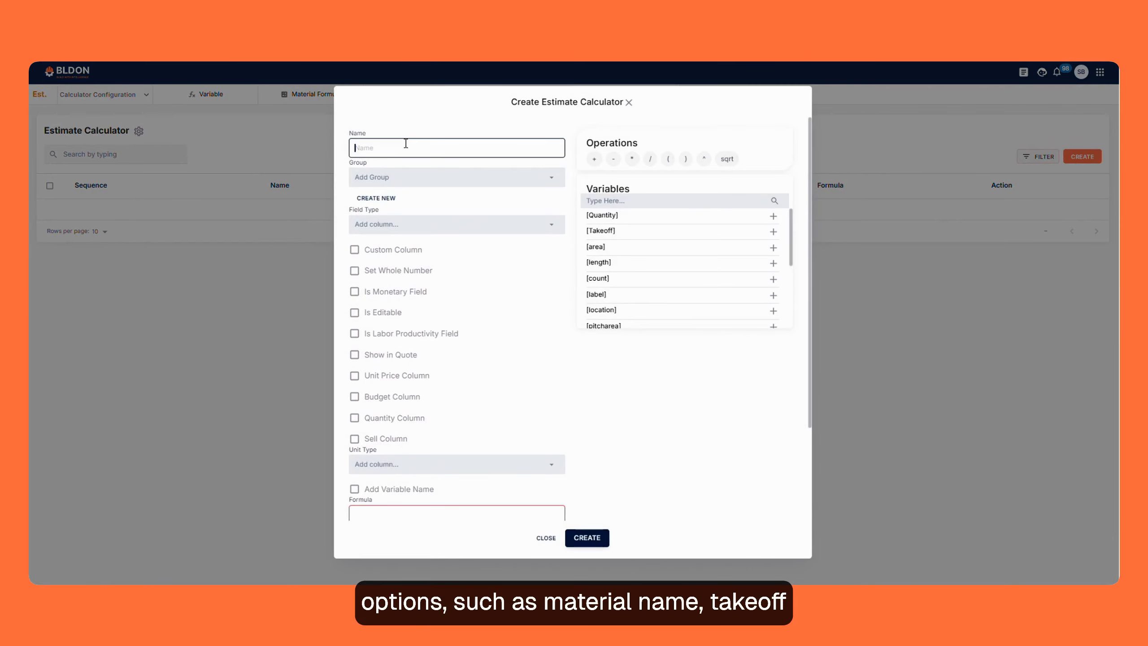
- Name the new calculator column Material Name and assign it to the Estimate group
{"action": "type", "text": "M"}
{"action": "key", "text": "Caps_Lock"}
{"action": "type", "text": "aterial Name"}
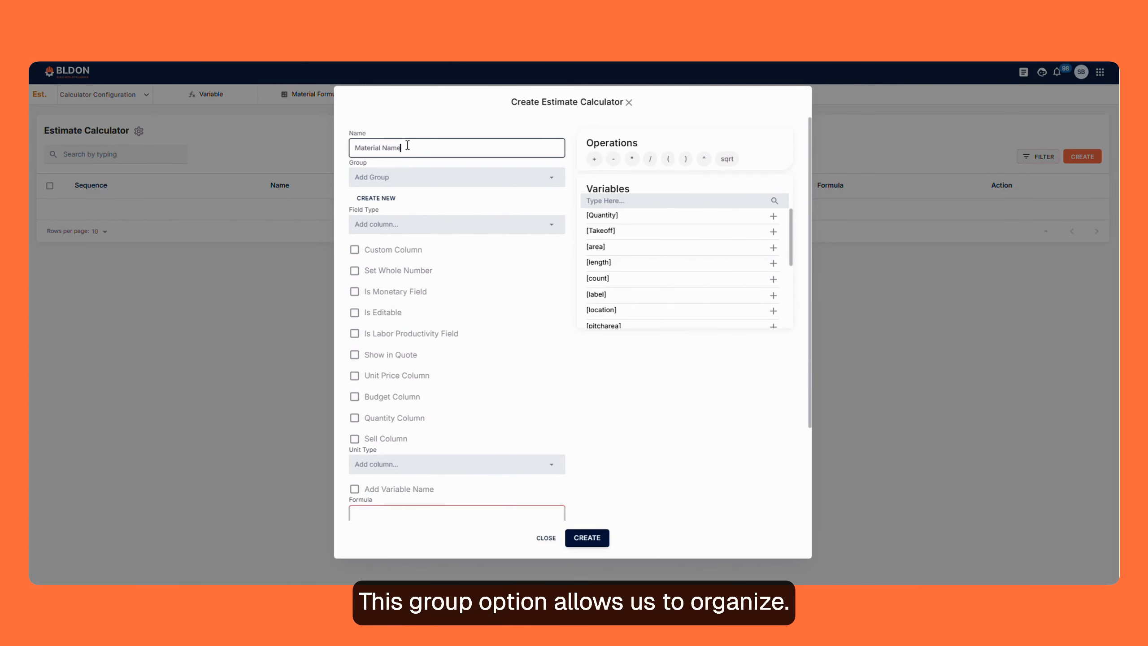
{"action": "left_click", "coordinate": [384, 176]}
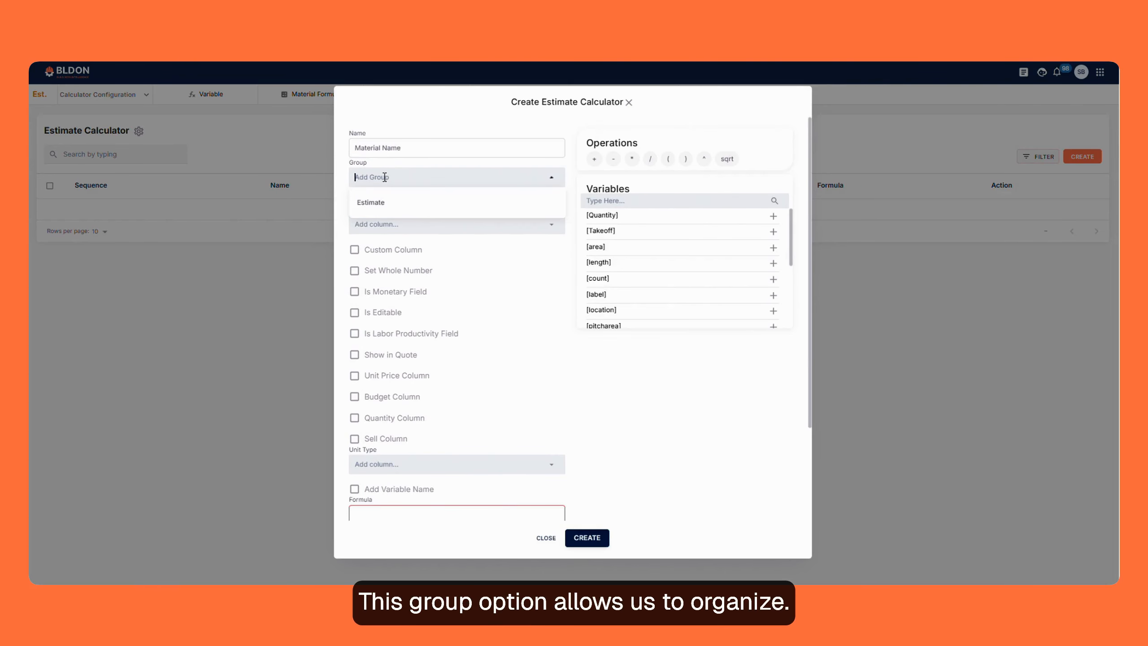
{"action": "left_click", "coordinate": [384, 206]}
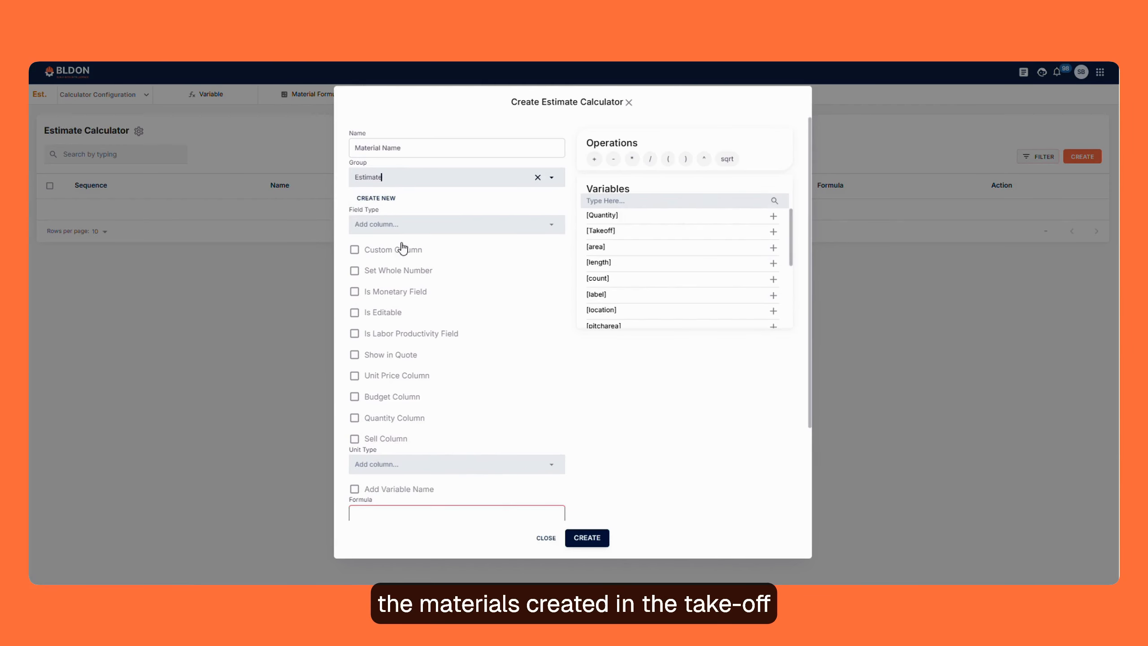
- Set the Material Name column's field type to text
{"action": "triple_click", "coordinate": [420, 145]}
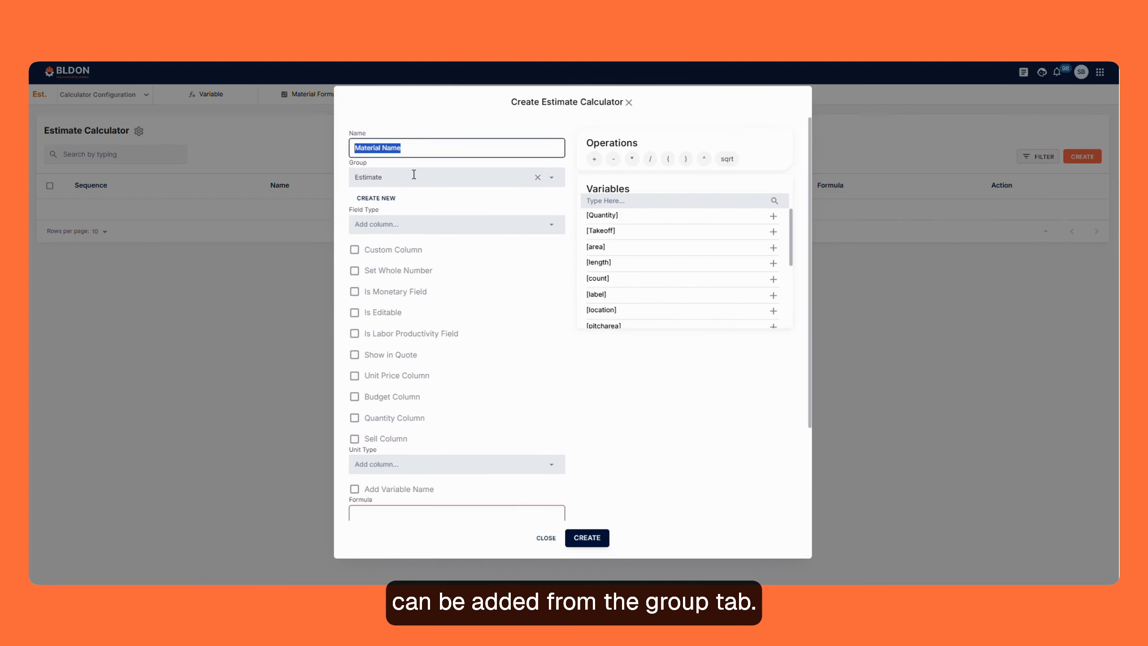
{"action": "left_click", "coordinate": [378, 224]}
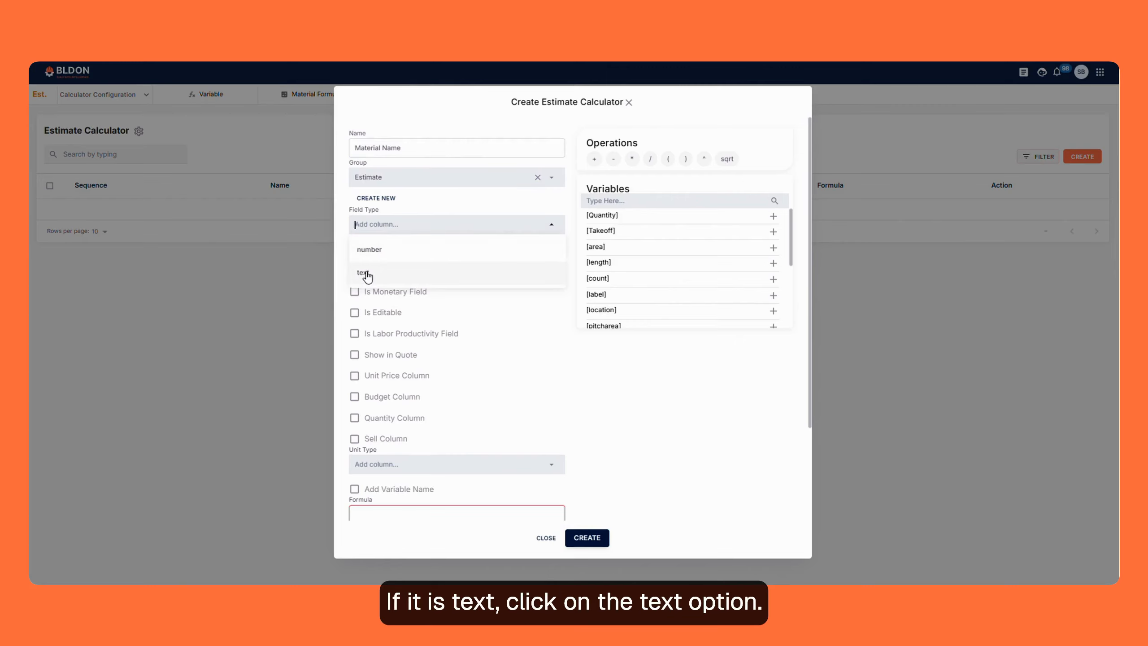
{"action": "left_click", "coordinate": [366, 273]}
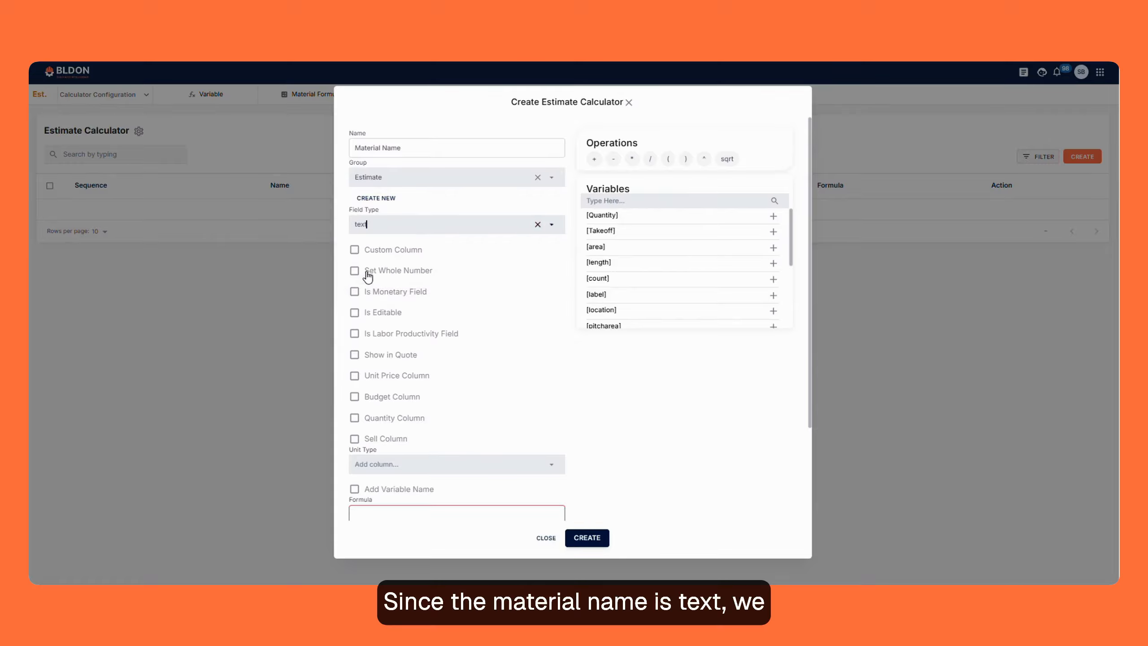
{"action": "left_click", "coordinate": [375, 220]}
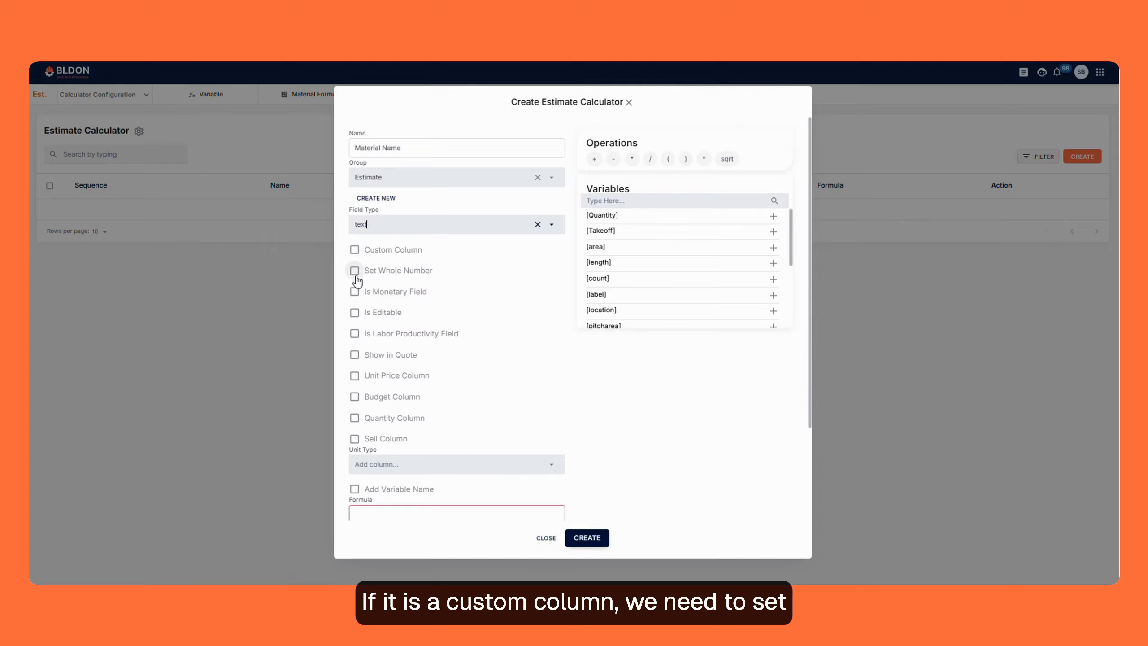
{"action": "left_click", "coordinate": [356, 250]}
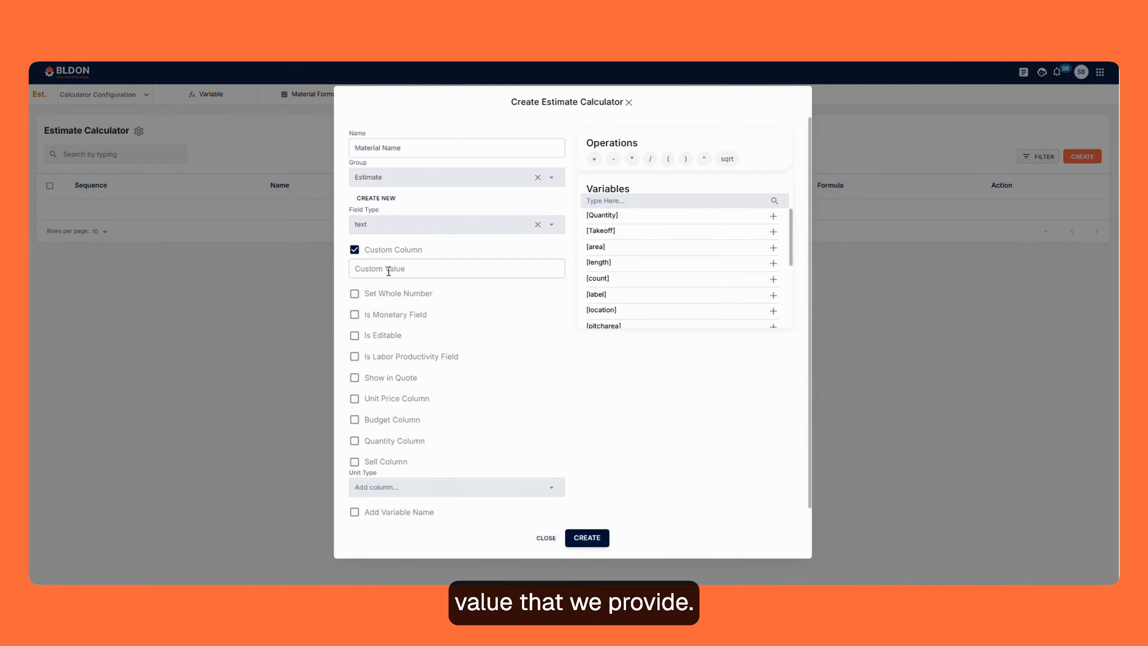
{"action": "left_click", "coordinate": [354, 249]}
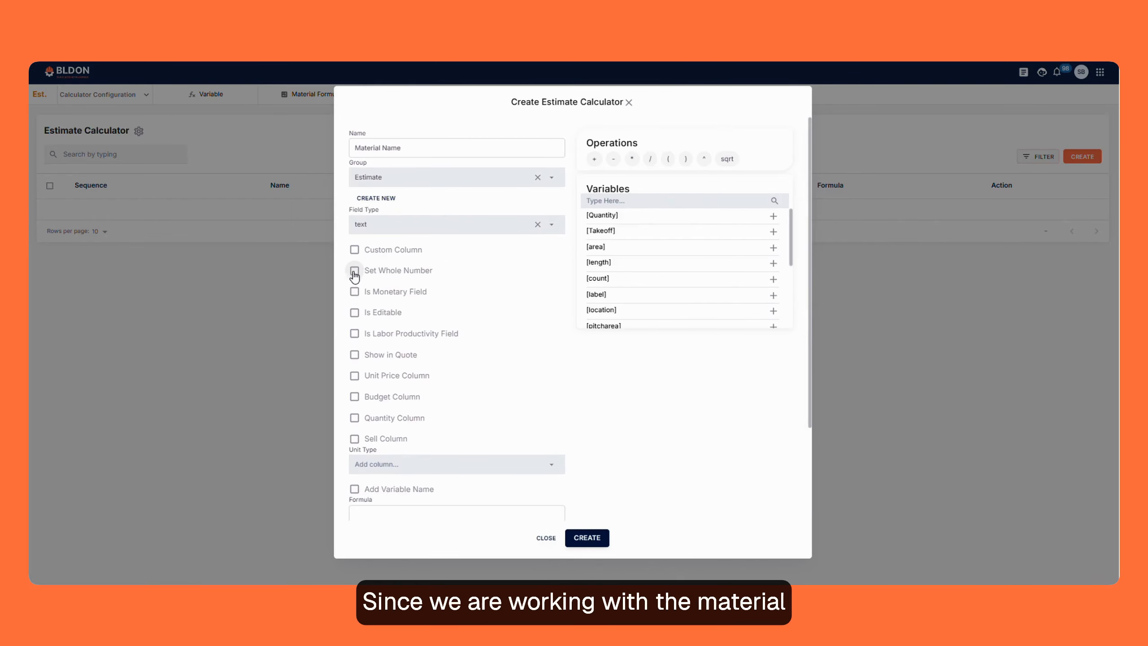
{"action": "left_click", "coordinate": [355, 270]}
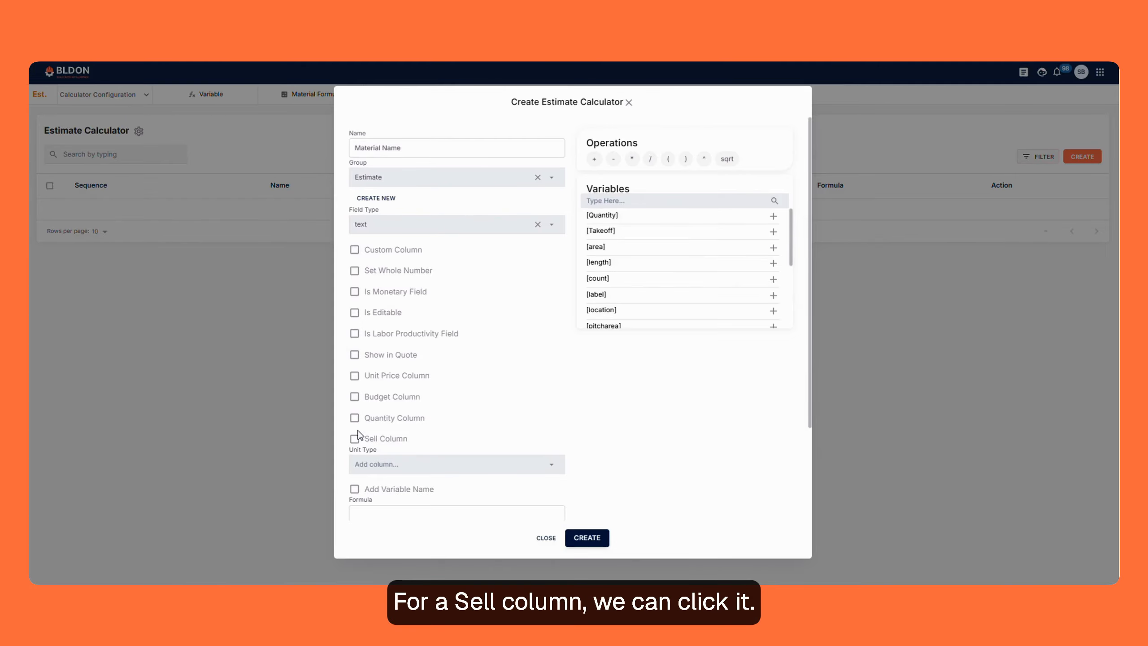
- Insert the material_name variable as the column's formula and create the Material Name column
{"action": "scroll", "coordinate": [366, 430], "scroll_direction": "down", "scroll_amount": 3}
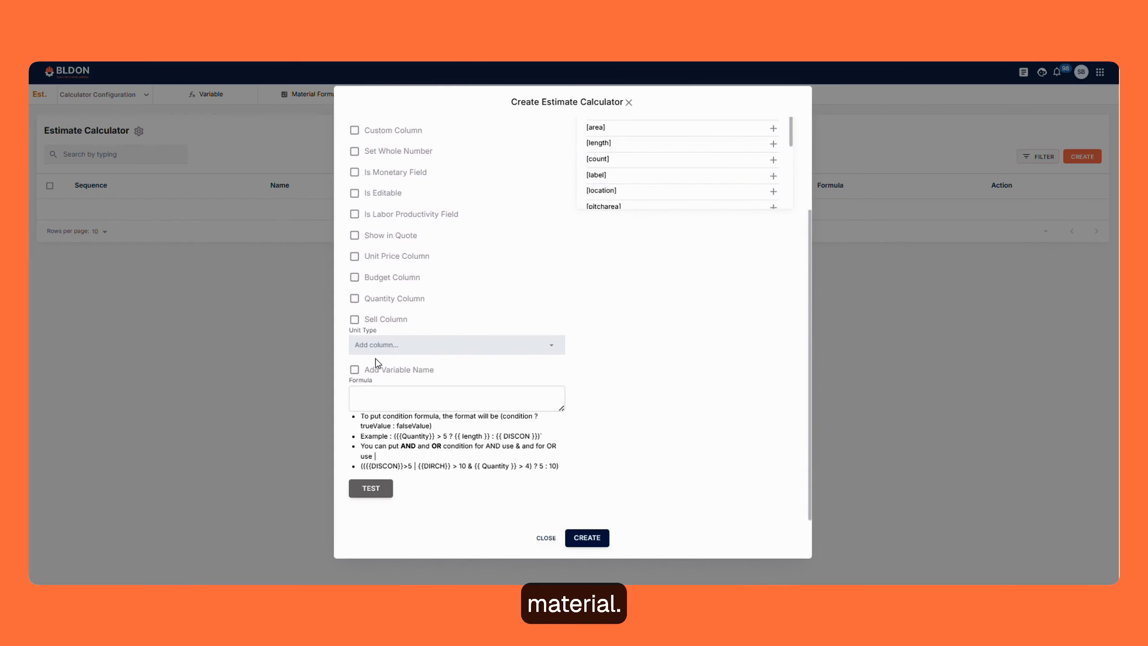
{"action": "left_click", "coordinate": [365, 398]}
{"action": "scroll", "coordinate": [674, 274], "scroll_direction": "up", "scroll_amount": 3}
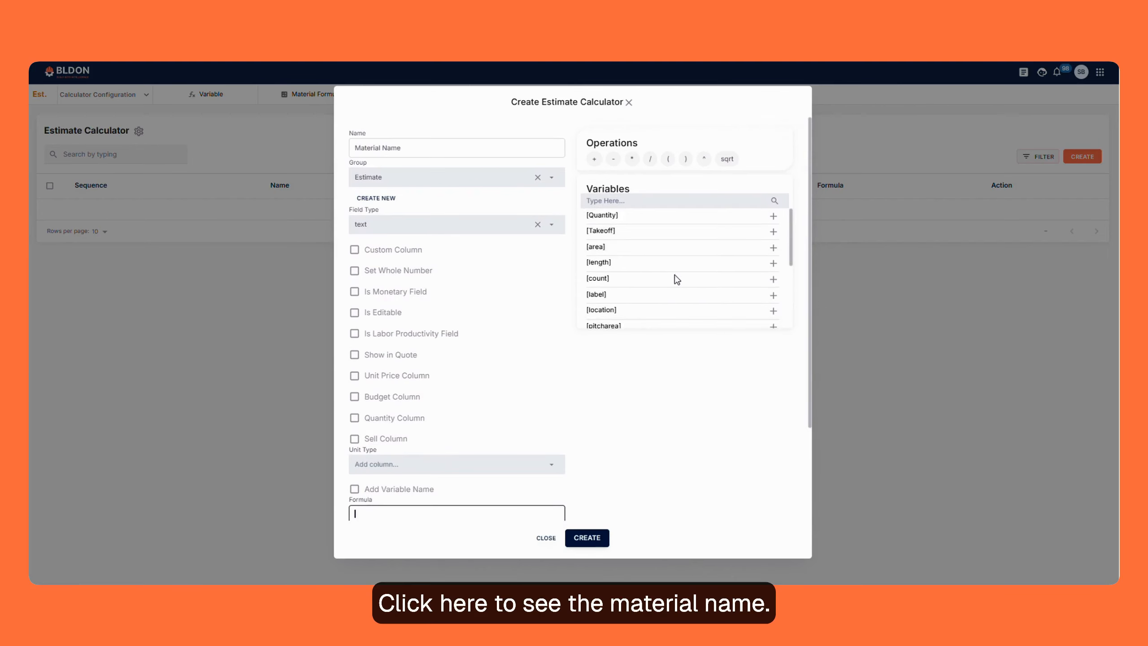
{"action": "scroll", "coordinate": [674, 271], "scroll_direction": "down", "scroll_amount": 3}
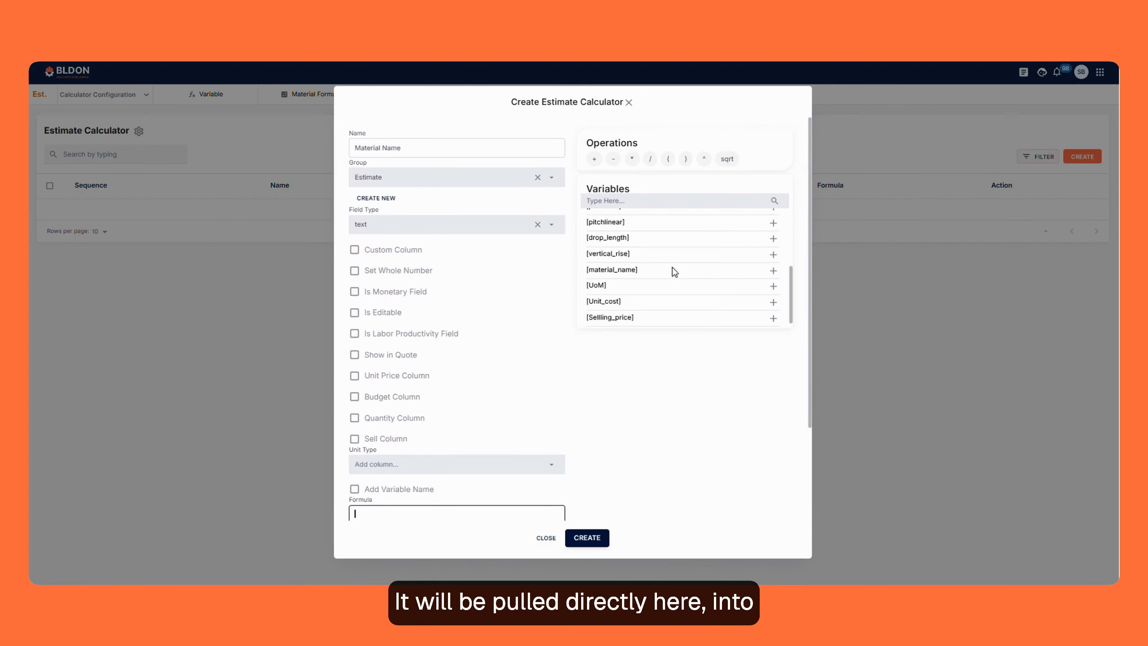
{"action": "left_click", "coordinate": [772, 270]}
{"action": "scroll", "coordinate": [556, 404], "scroll_direction": "down", "scroll_amount": 3}
{"action": "left_click", "coordinate": [592, 542]}
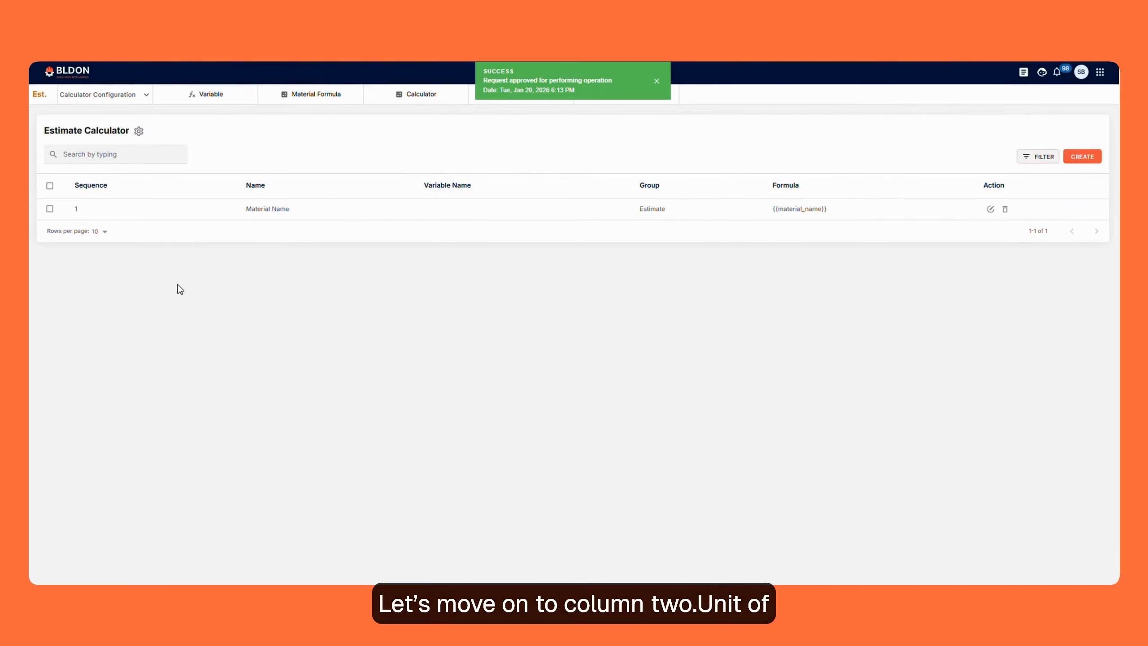
- Start a second calculator column and name it UOM
{"action": "left_click", "coordinate": [1082, 156]}
{"action": "left_click", "coordinate": [426, 147]}
{"action": "key", "text": "Caps_Lock"}
{"action": "type", "text": "UOM"}
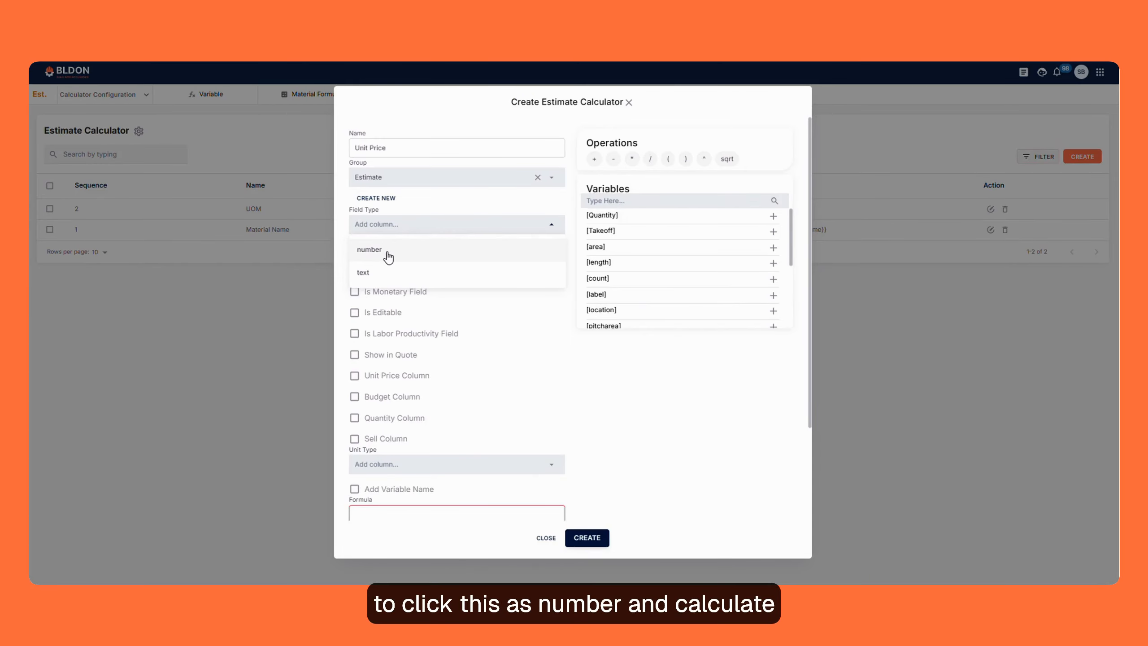
- Compare the number and text field types for the Unit Price column and set it to number
{"action": "left_click", "coordinate": [389, 256]}
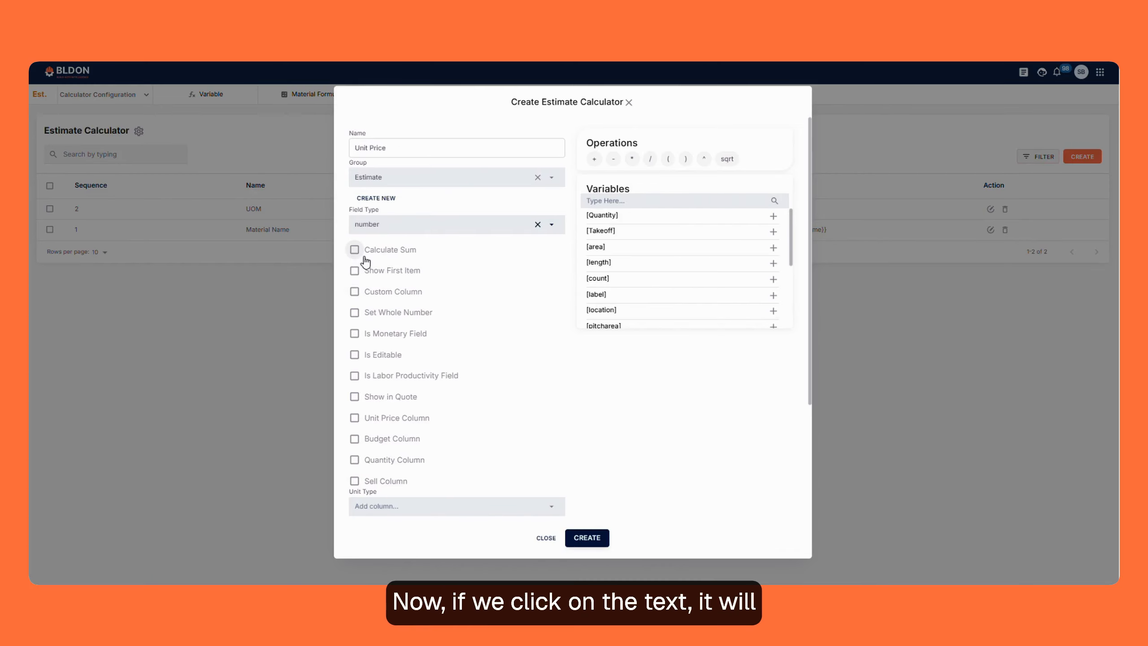
{"action": "left_click", "coordinate": [398, 227]}
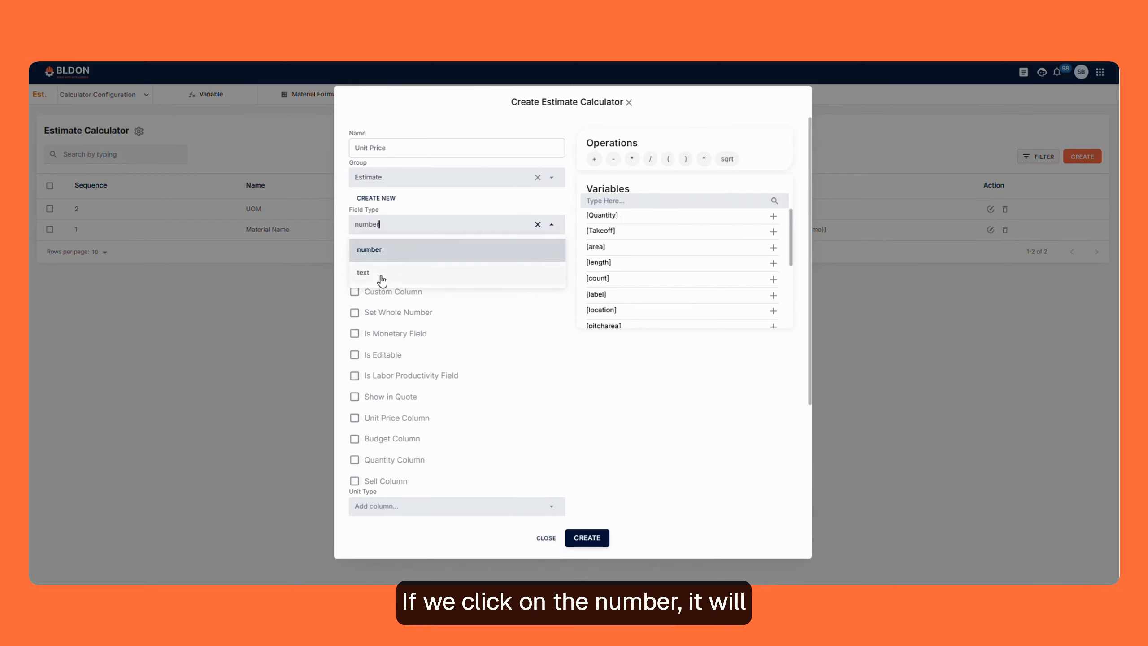
{"action": "left_click", "coordinate": [384, 273]}
{"action": "left_click", "coordinate": [415, 231]}
{"action": "left_click", "coordinate": [385, 250]}
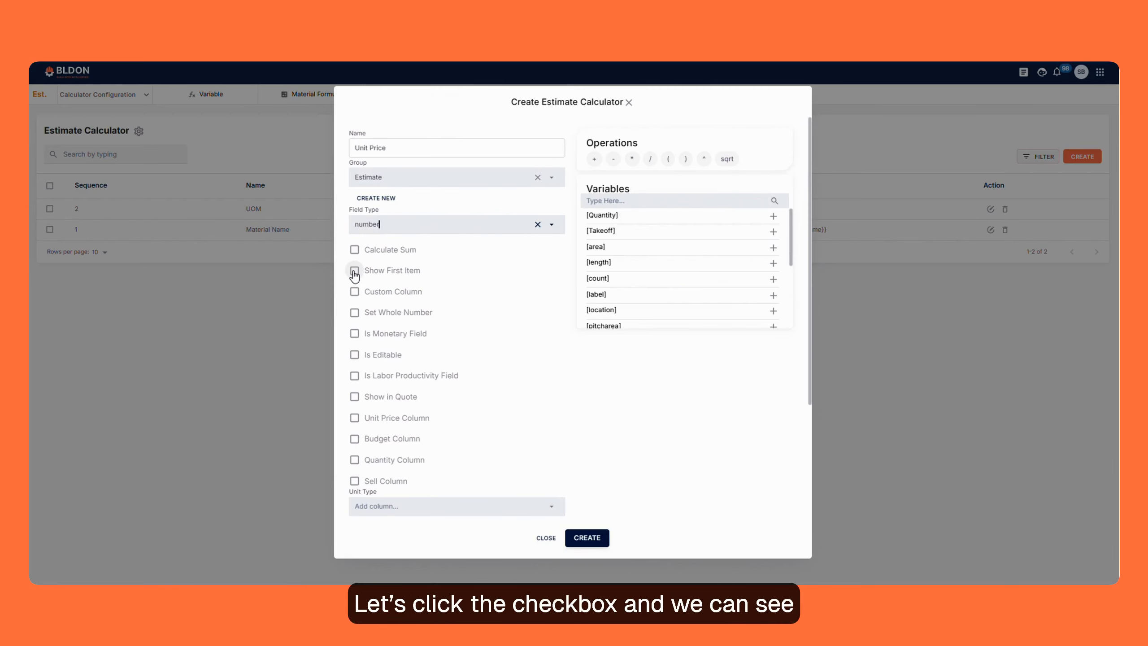
- Enable Calculate Sum, Show First Item, Set Whole Number and Unit Price Column, and create the Unit Price column with formula {{Unit_cost}}
{"action": "left_click", "coordinate": [355, 249]}
{"action": "left_click", "coordinate": [354, 270]}
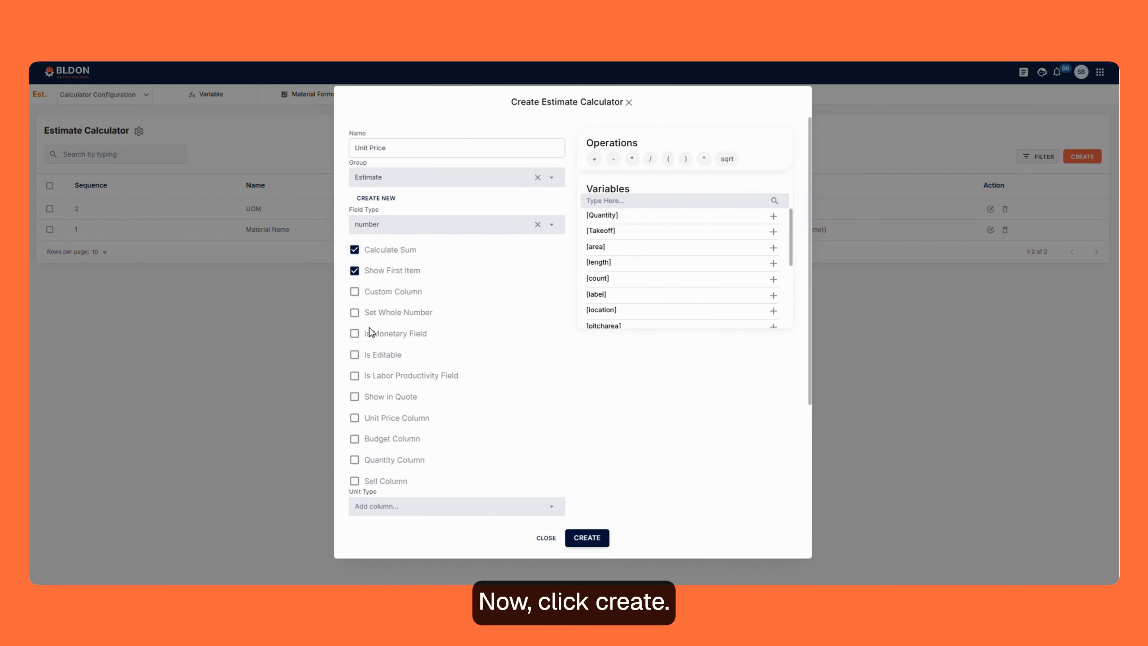
{"action": "left_click", "coordinate": [354, 312]}
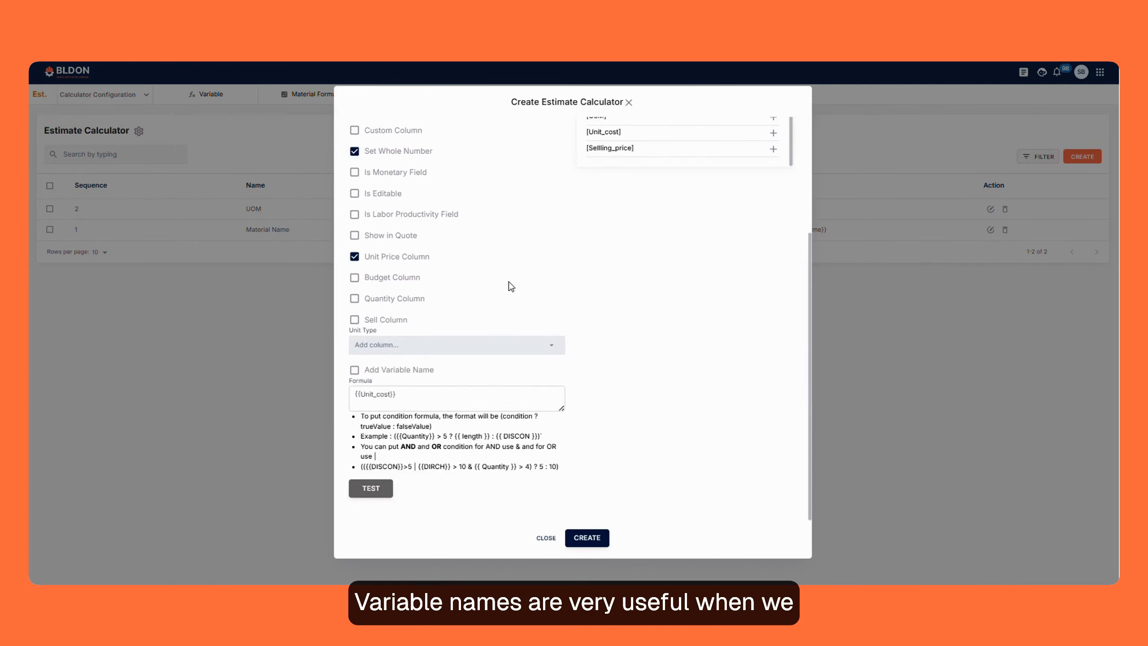
{"action": "scroll", "coordinate": [509, 281], "scroll_direction": "up", "scroll_amount": 2}
{"action": "scroll", "coordinate": [508, 282], "scroll_direction": "down", "scroll_amount": 2}
{"action": "left_click", "coordinate": [586, 537]}
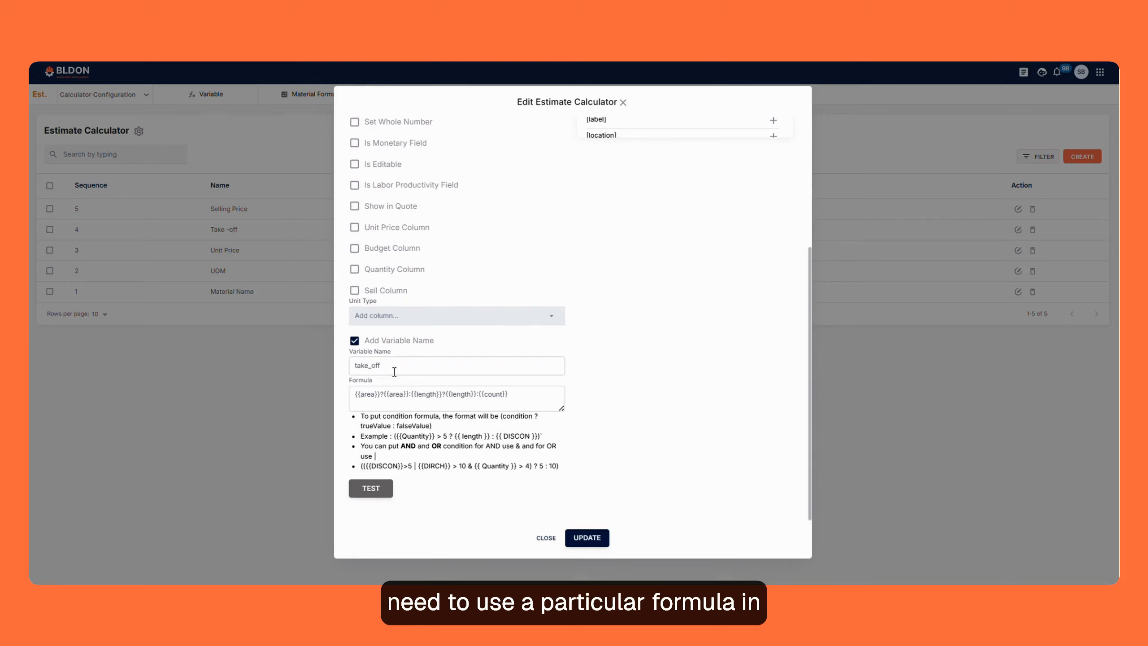
- Examine the Take-off column's variable name, the Selling Price column's formula and the Unit Price column's Is Editable setting
{"action": "scroll", "coordinate": [456, 384], "scroll_direction": "up", "scroll_amount": 3}
{"action": "scroll", "coordinate": [456, 391], "scroll_direction": "down", "scroll_amount": 2}
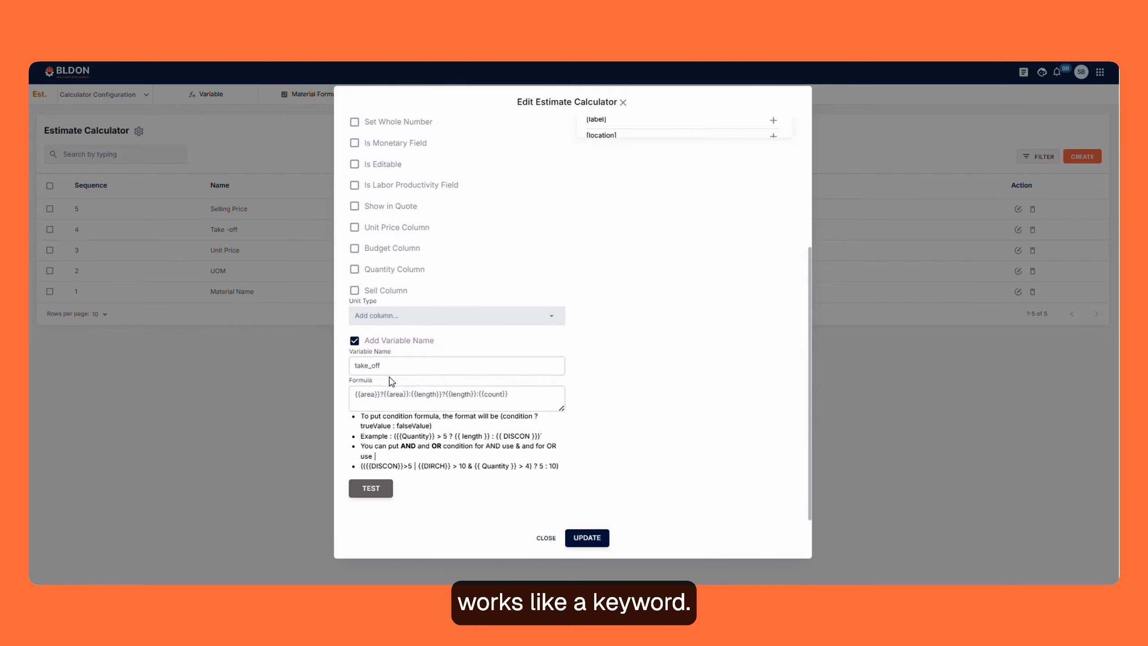
{"action": "left_click", "coordinate": [541, 540]}
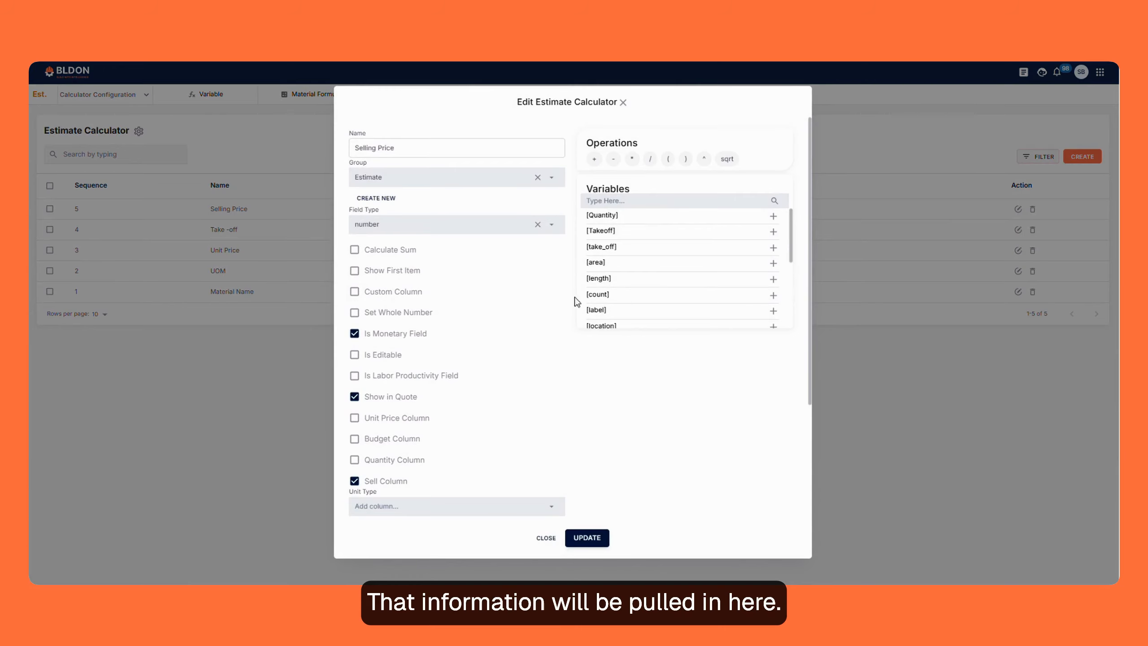
{"action": "scroll", "coordinate": [568, 276], "scroll_direction": "down", "scroll_amount": 3}
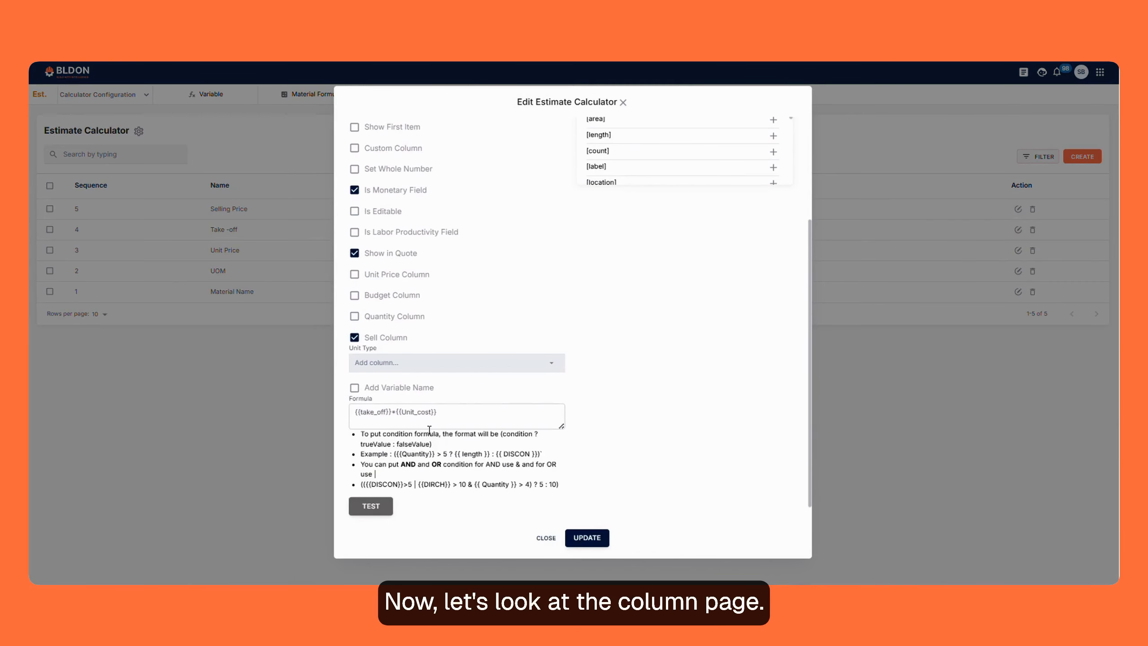
{"action": "left_click", "coordinate": [544, 537]}
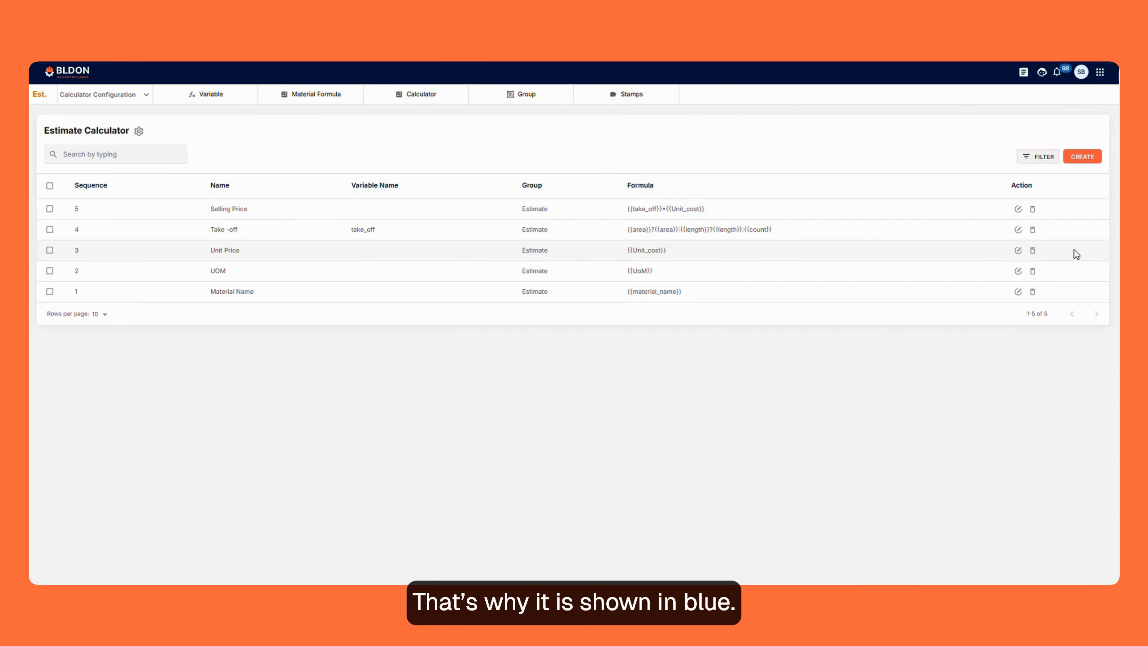
{"action": "left_click", "coordinate": [1017, 250]}
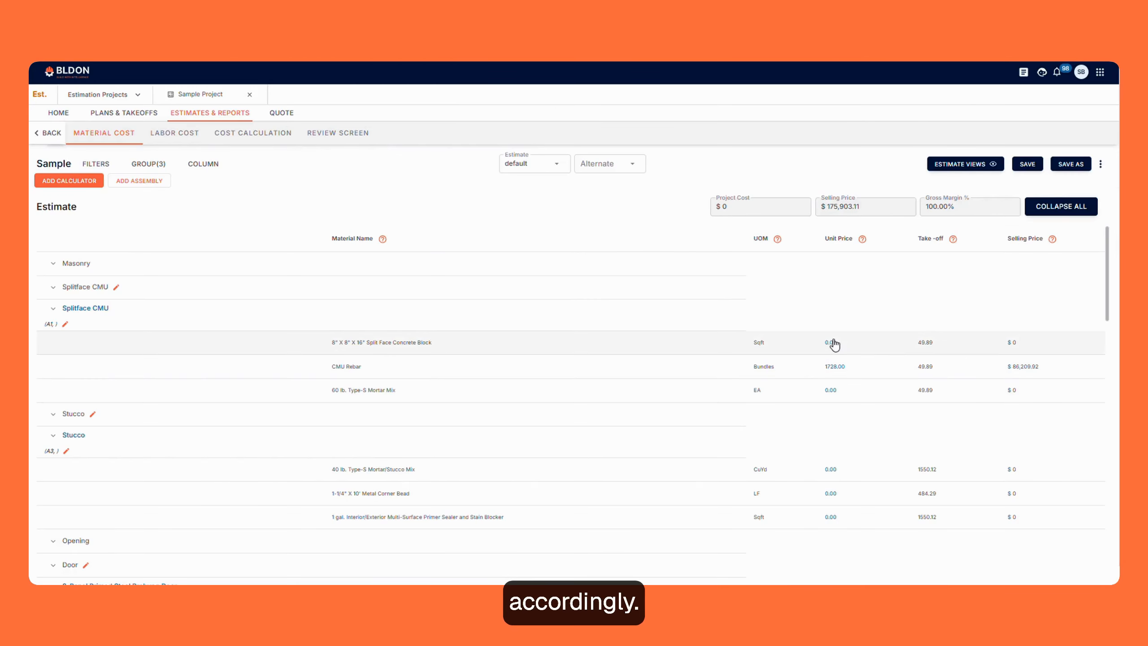
- In the Sample Project's material cost estimate, set the unit cost of the 8" X 8" X 16" Split Face Concrete Block to 20
{"action": "left_click", "coordinate": [830, 341]}
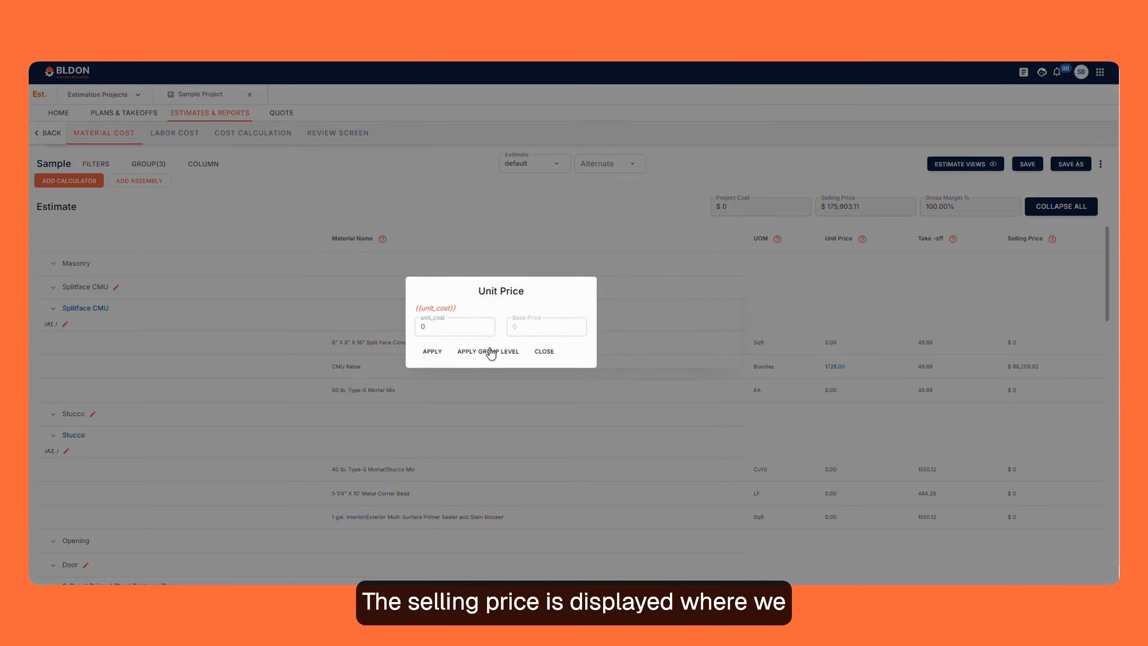
{"action": "double_click", "coordinate": [422, 327]}
{"action": "type", "text": "20"}
{"action": "left_click", "coordinate": [431, 351]}
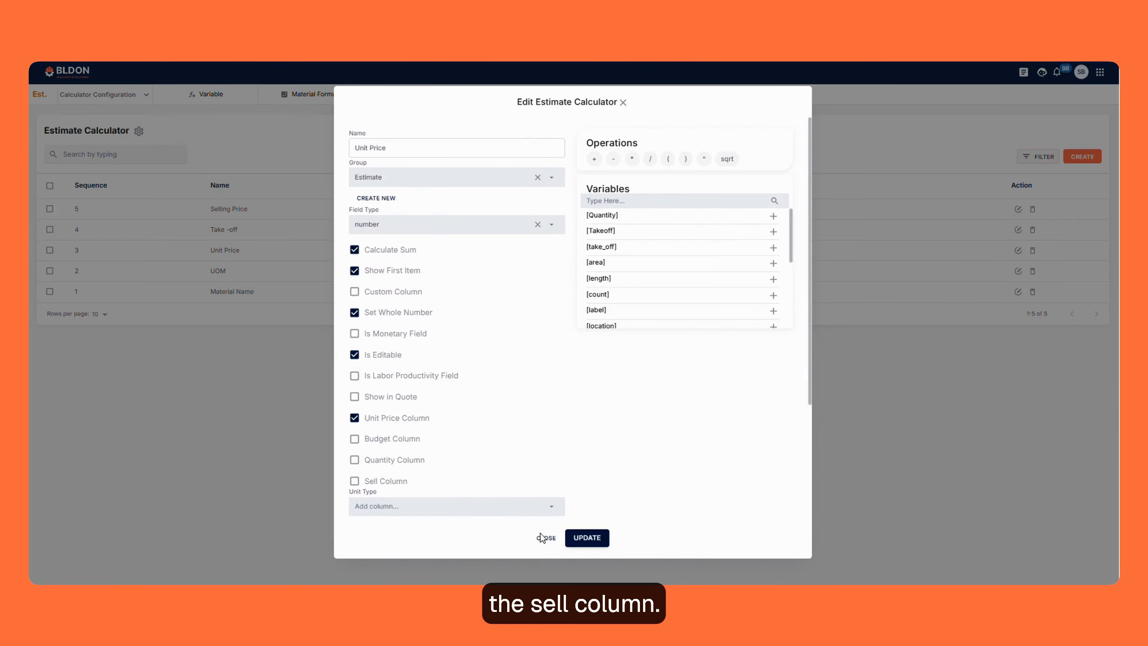
- Return to the Sample template's columns and examine the Selling Price column's monetary, quote and sell options and its formula
{"action": "left_click", "coordinate": [541, 537]}
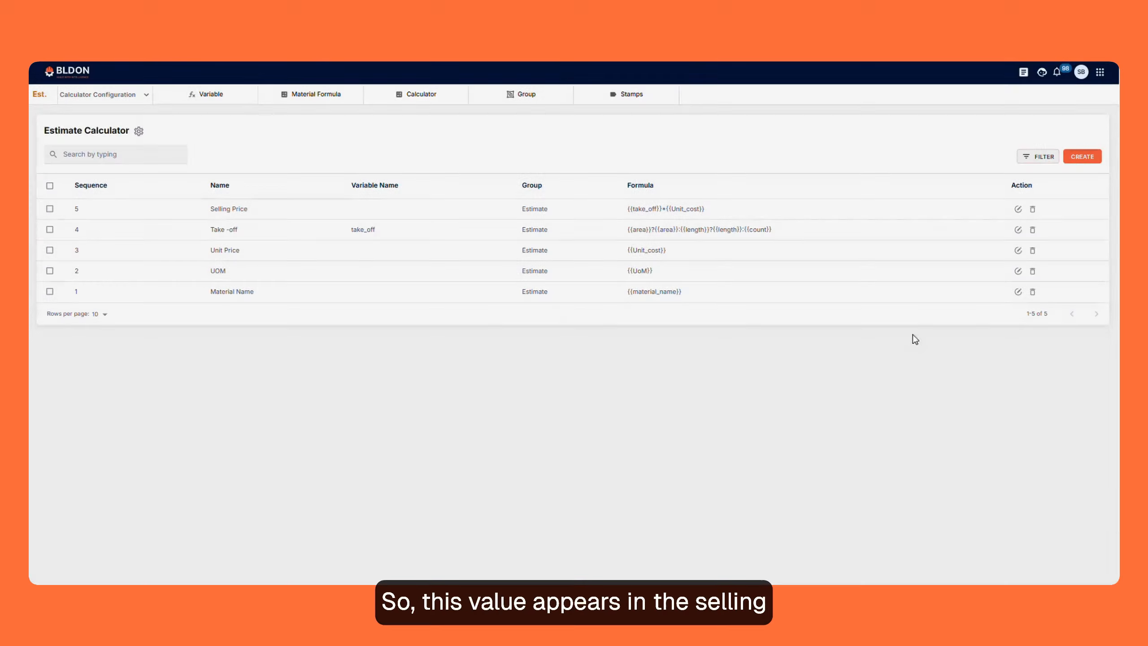
{"action": "left_click", "coordinate": [1018, 209]}
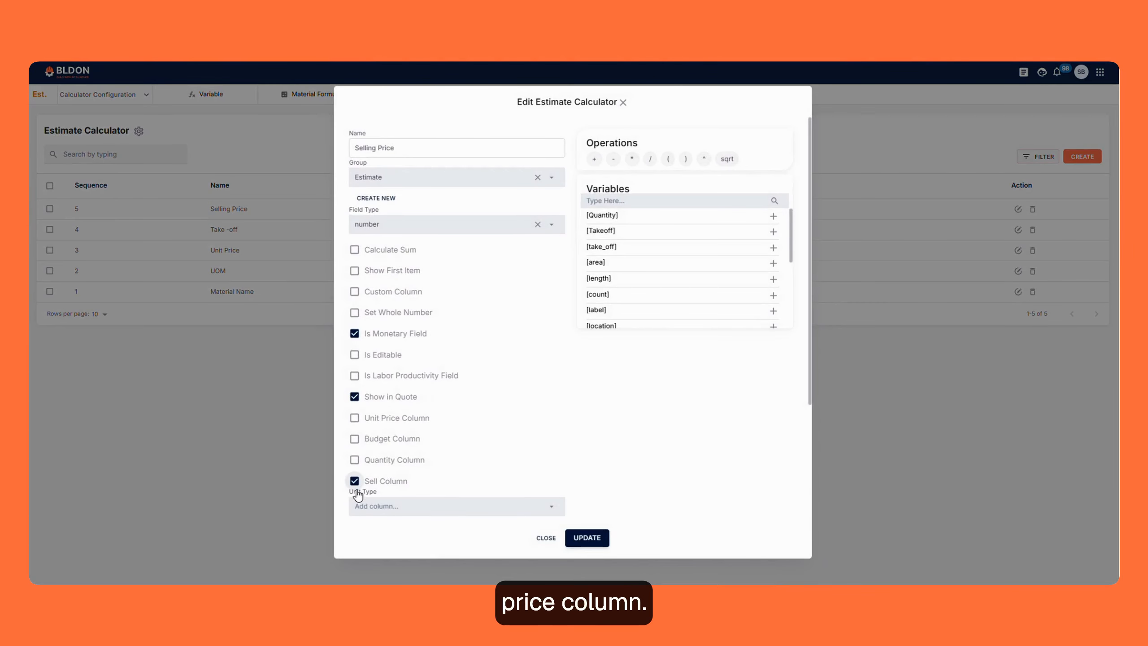
{"action": "scroll", "coordinate": [410, 195], "scroll_direction": "down", "scroll_amount": 5}
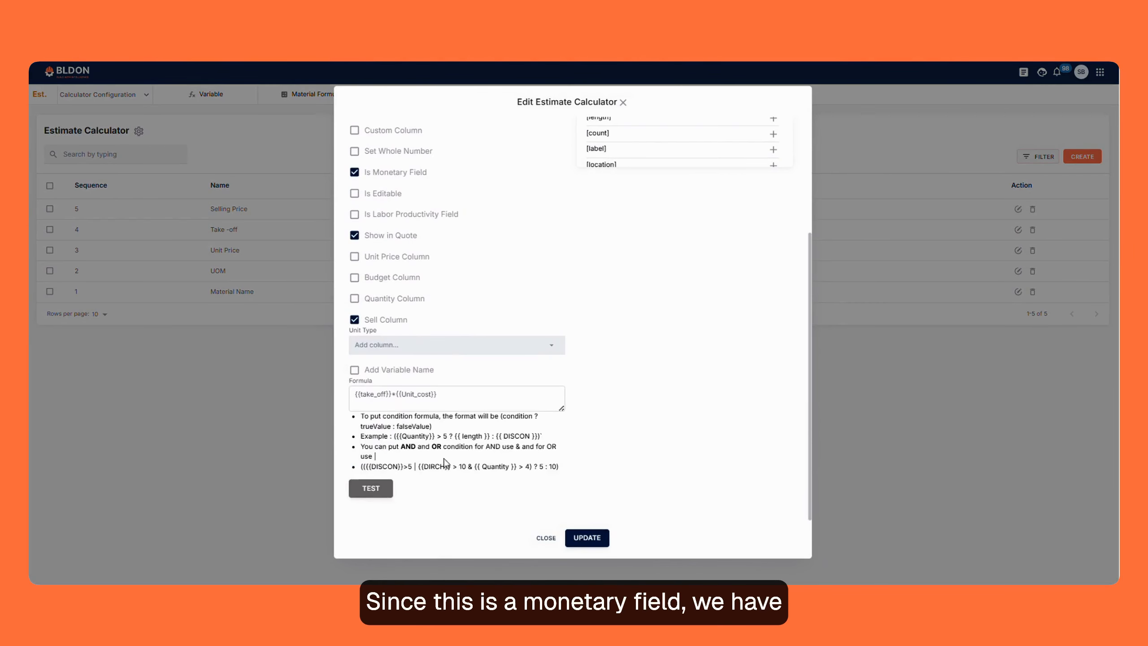
- Compare the Selling Price and Unit Price column settings with the material cost estimate, expanding Masonry down to the Splitface CMU items
{"action": "scroll", "coordinate": [445, 428], "scroll_direction": "up", "scroll_amount": 5}
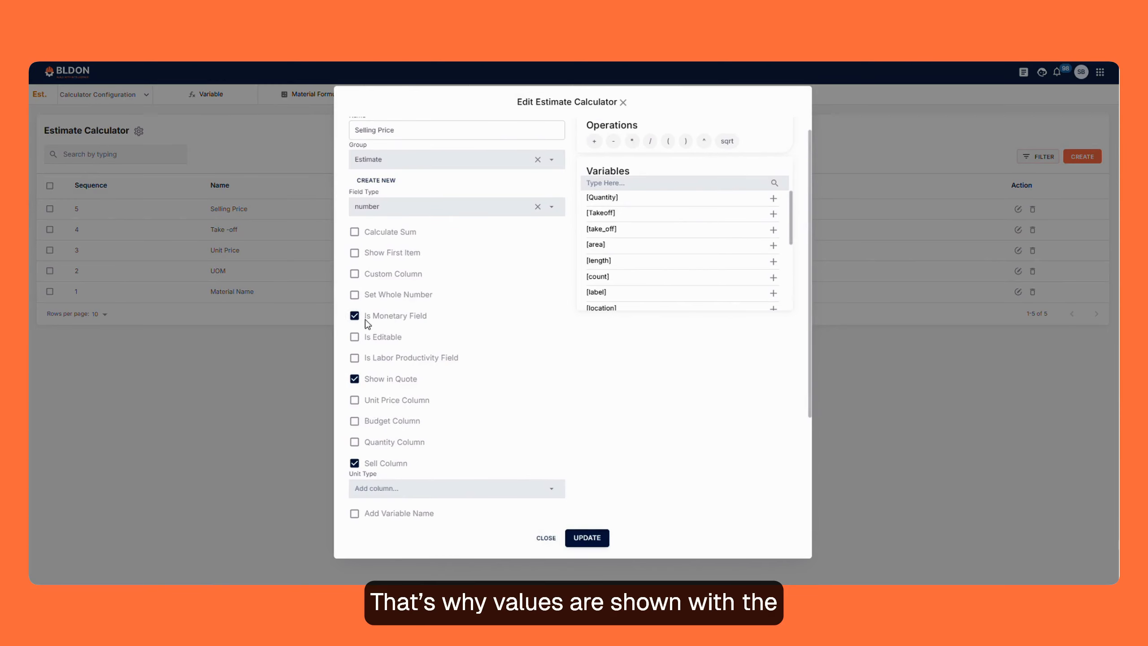
{"action": "left_click", "coordinate": [535, 539]}
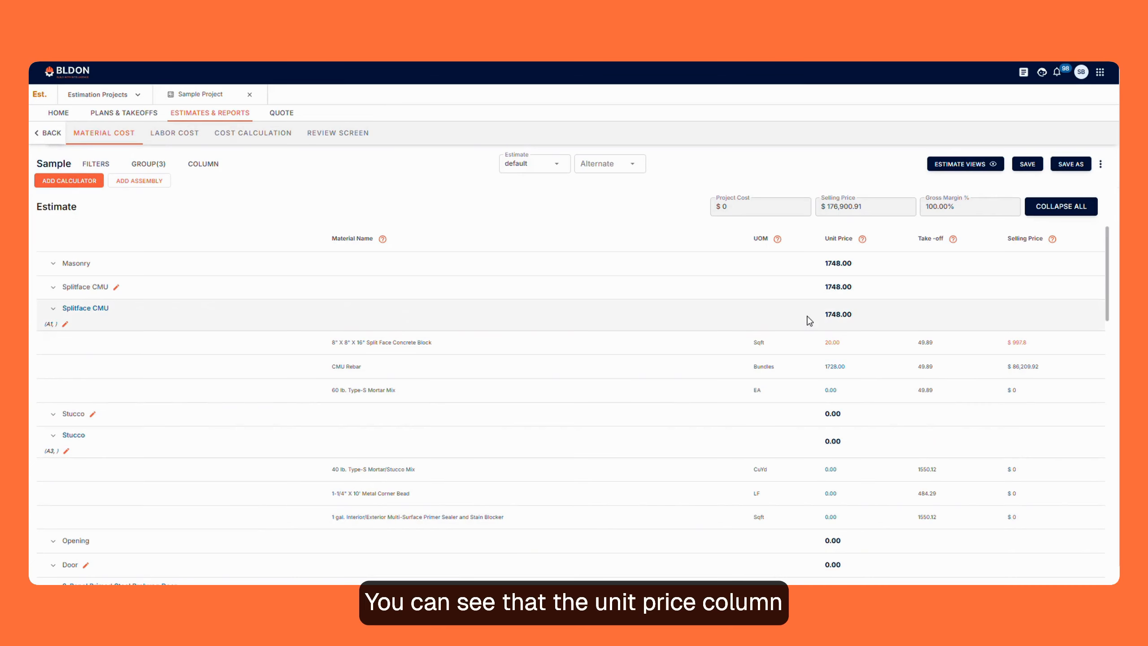
{"action": "left_click", "coordinate": [1048, 212]}
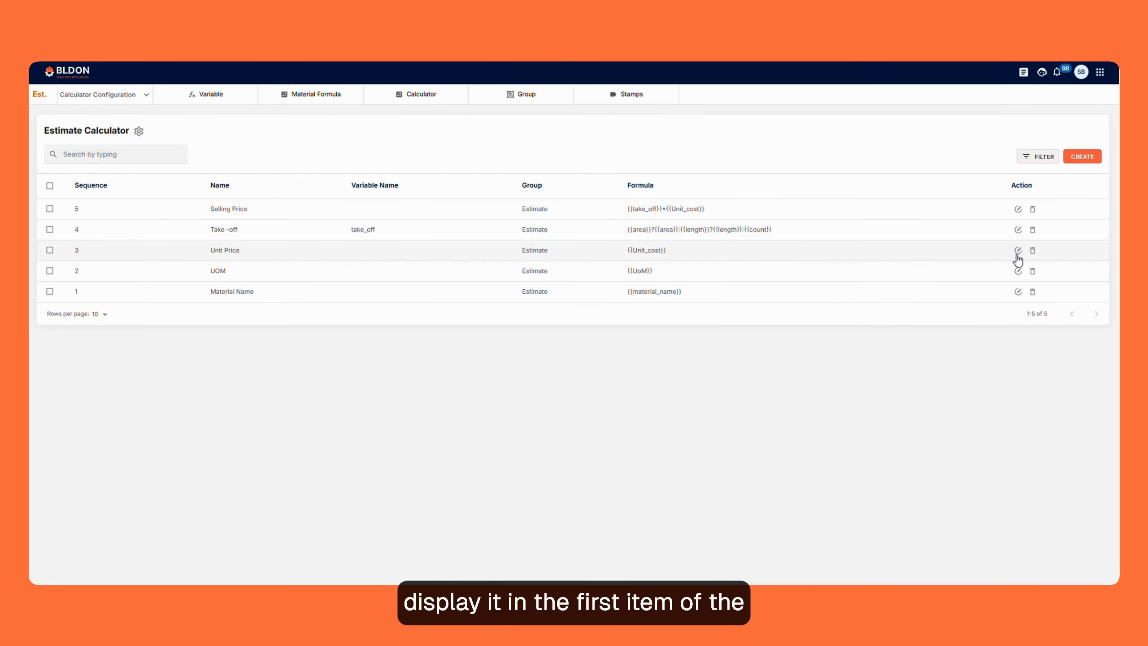
{"action": "left_click", "coordinate": [1017, 250]}
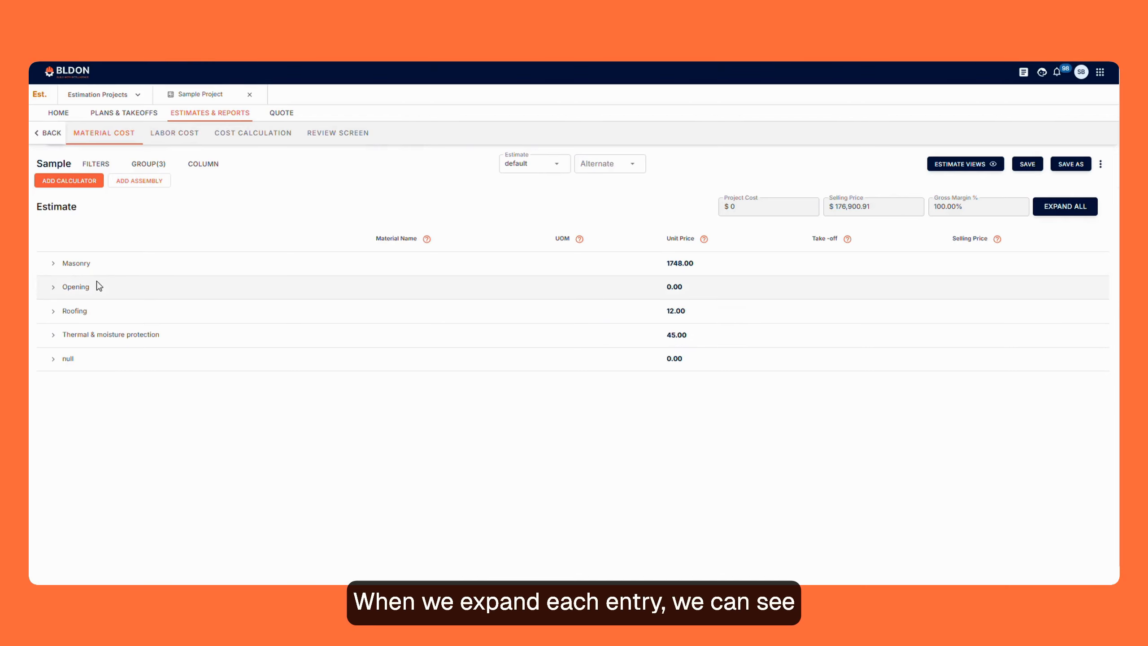
{"action": "left_click", "coordinate": [52, 264]}
{"action": "left_click", "coordinate": [53, 287]}
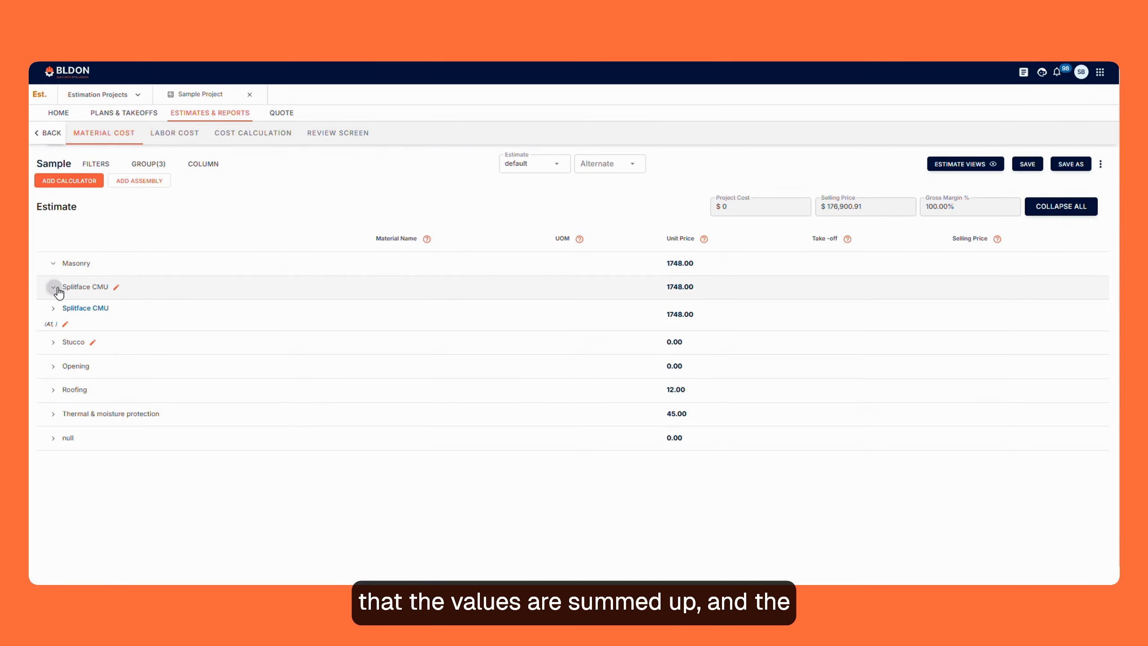
{"action": "left_click", "coordinate": [53, 308]}
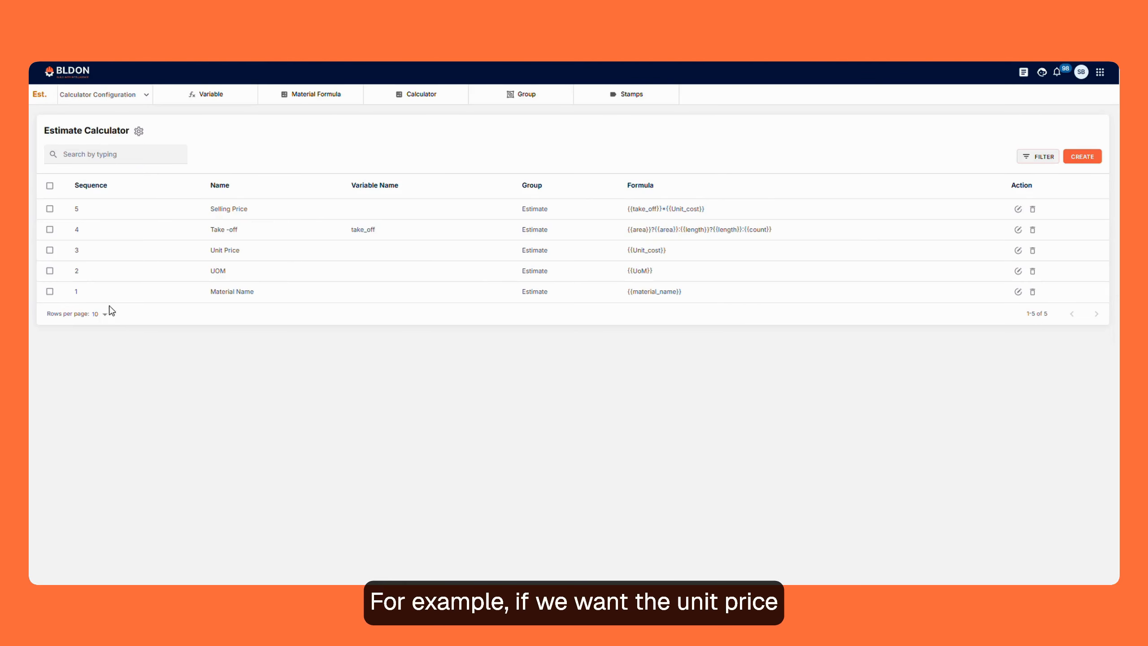
- Move the Unit Price column ahead of UOM in the estimate calculator's column sequence
{"action": "left_click", "coordinate": [139, 135]}
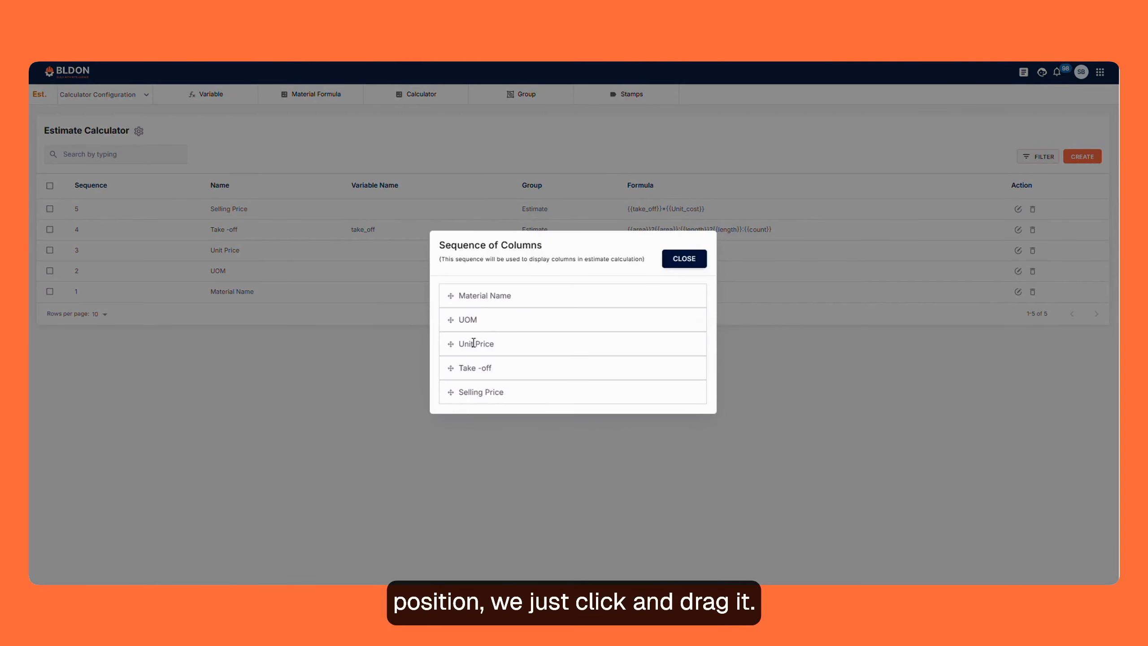
{"action": "left_click_drag", "start_coordinate": [451, 347], "coordinate": [449, 319]}
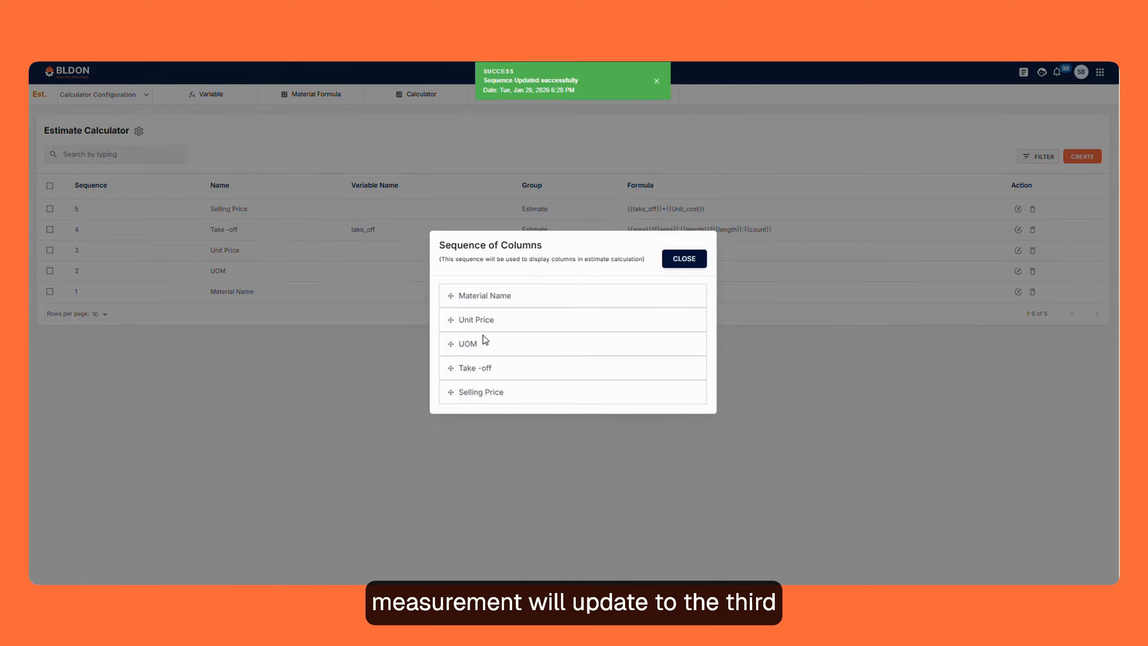
{"action": "left_click", "coordinate": [670, 264]}
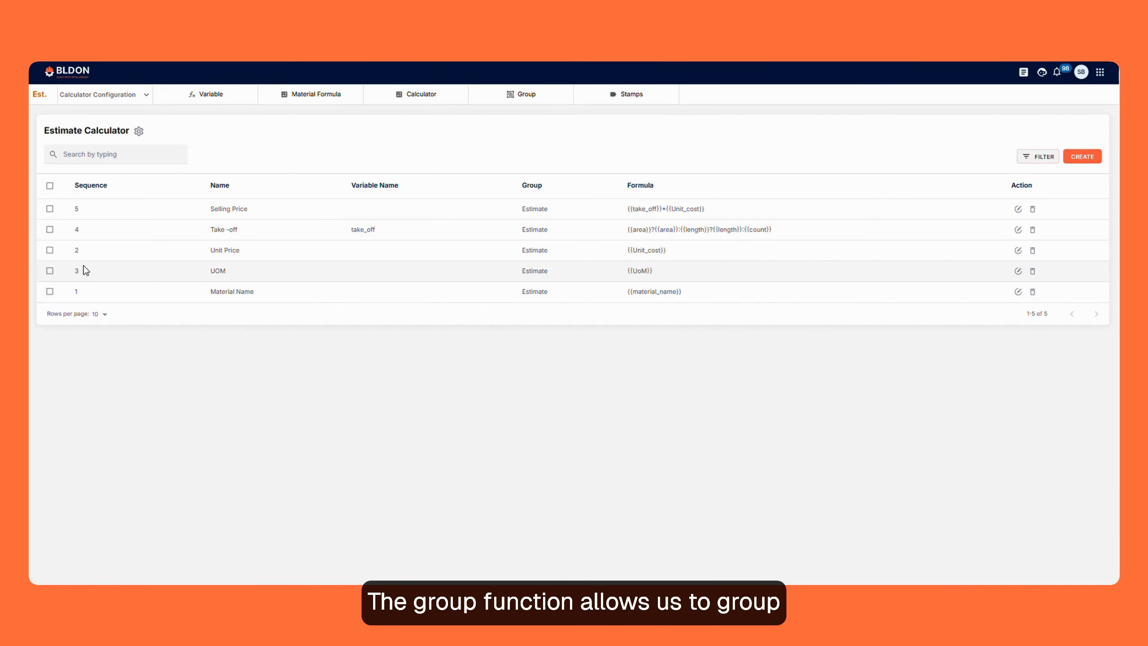
- Create an estimate group named Labour
{"action": "left_click", "coordinate": [524, 109]}
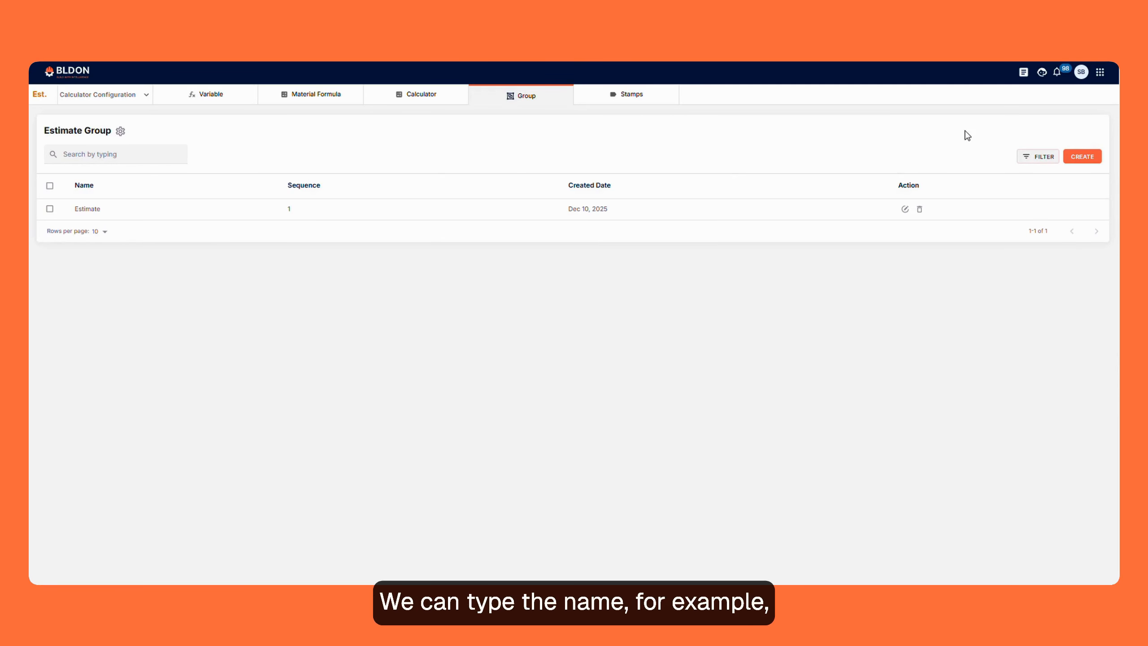
{"action": "left_click", "coordinate": [1092, 157]}
{"action": "left_click", "coordinate": [444, 315]}
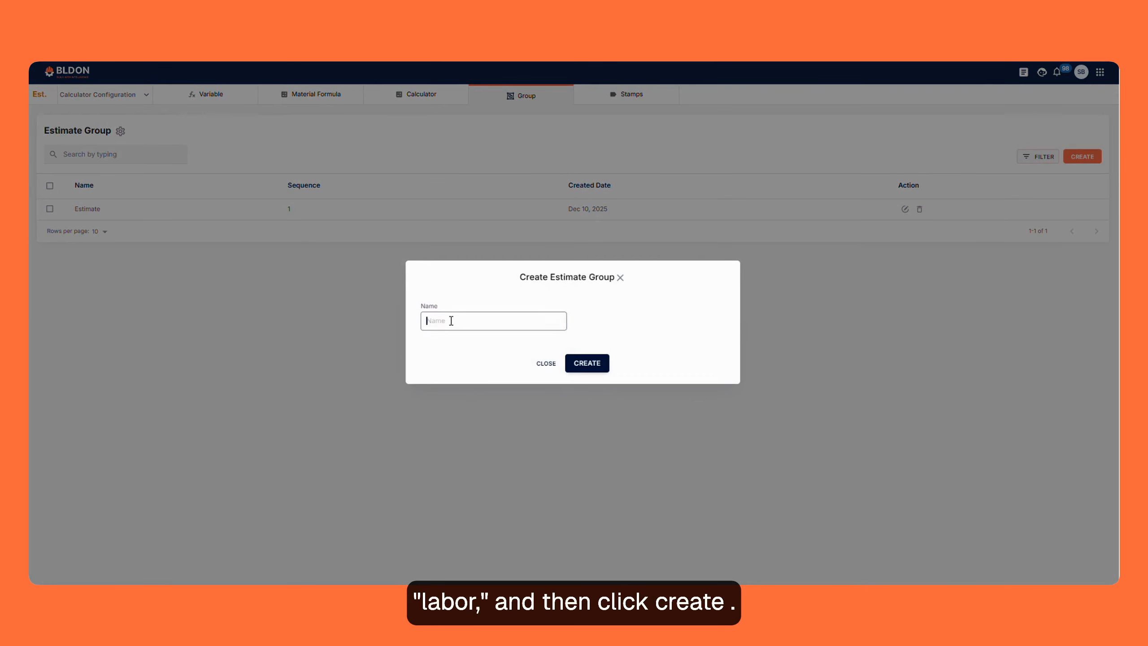
{"action": "type", "text": "L"}
{"action": "key", "text": "Caps_Lock"}
{"action": "type", "text": "abour"}
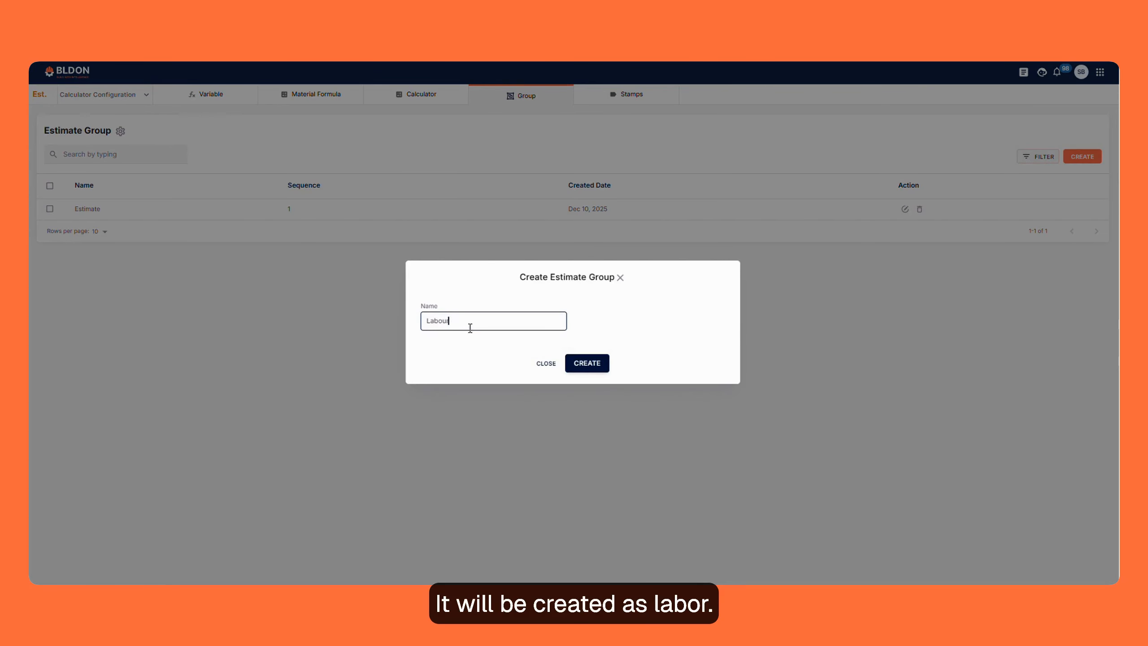
{"action": "left_click", "coordinate": [586, 363]}
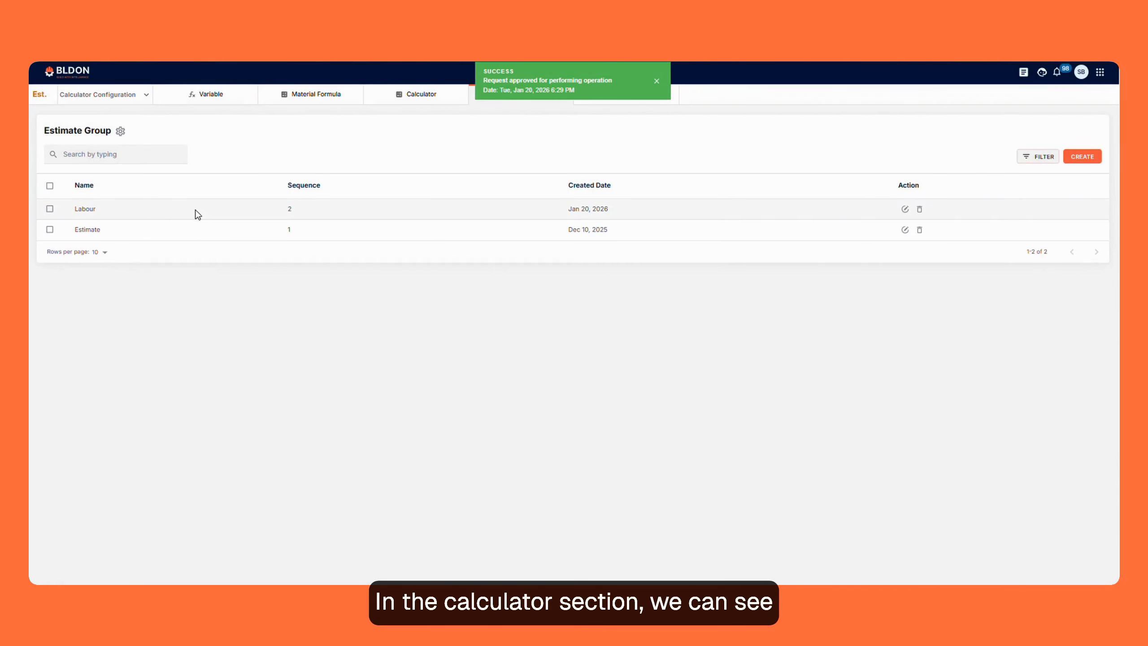
- Examine the group choices available for the Selling Price calculator column and leave its settings without updating
{"action": "left_click", "coordinate": [375, 91]}
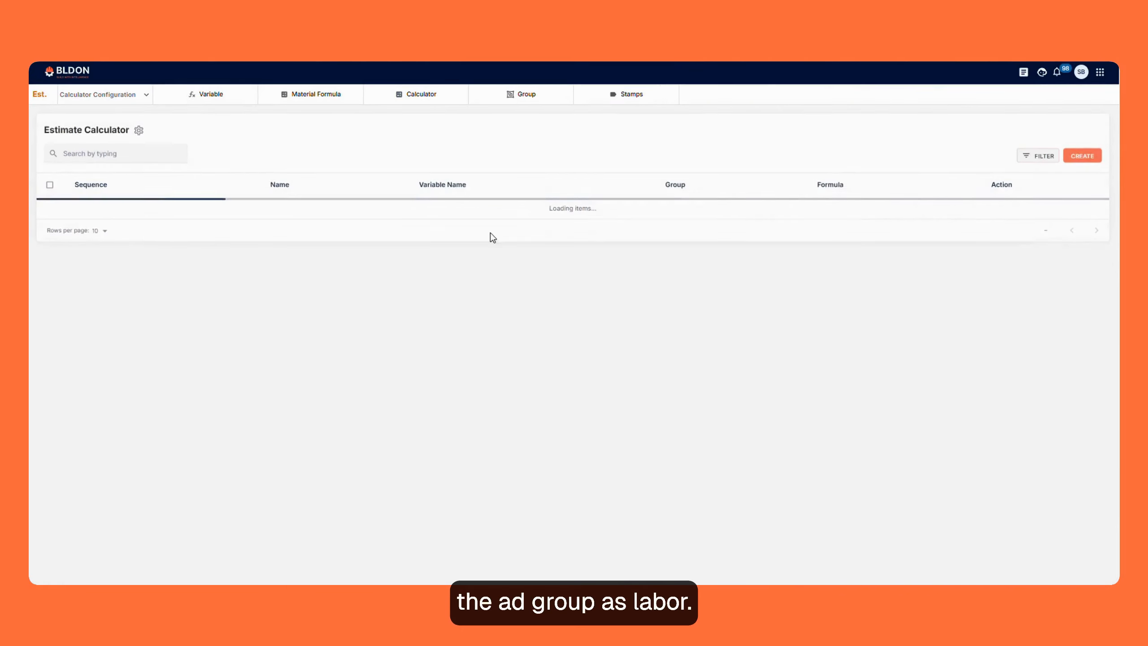
{"action": "left_click", "coordinate": [1018, 212]}
{"action": "left_click", "coordinate": [379, 177]}
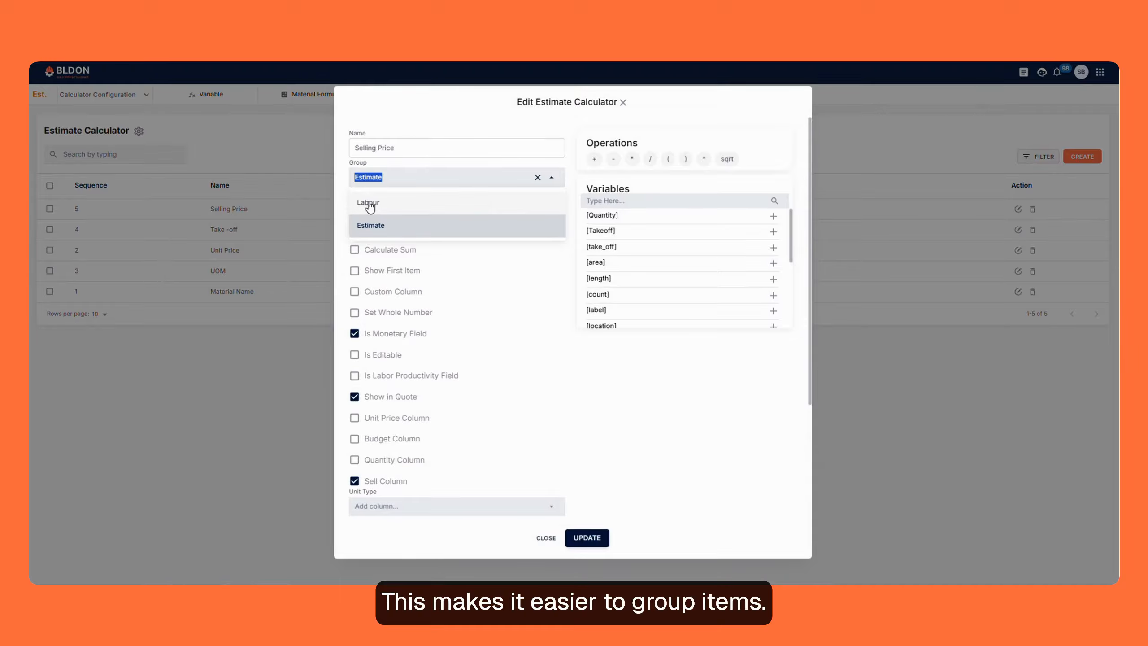
{"action": "left_click", "coordinate": [547, 539]}
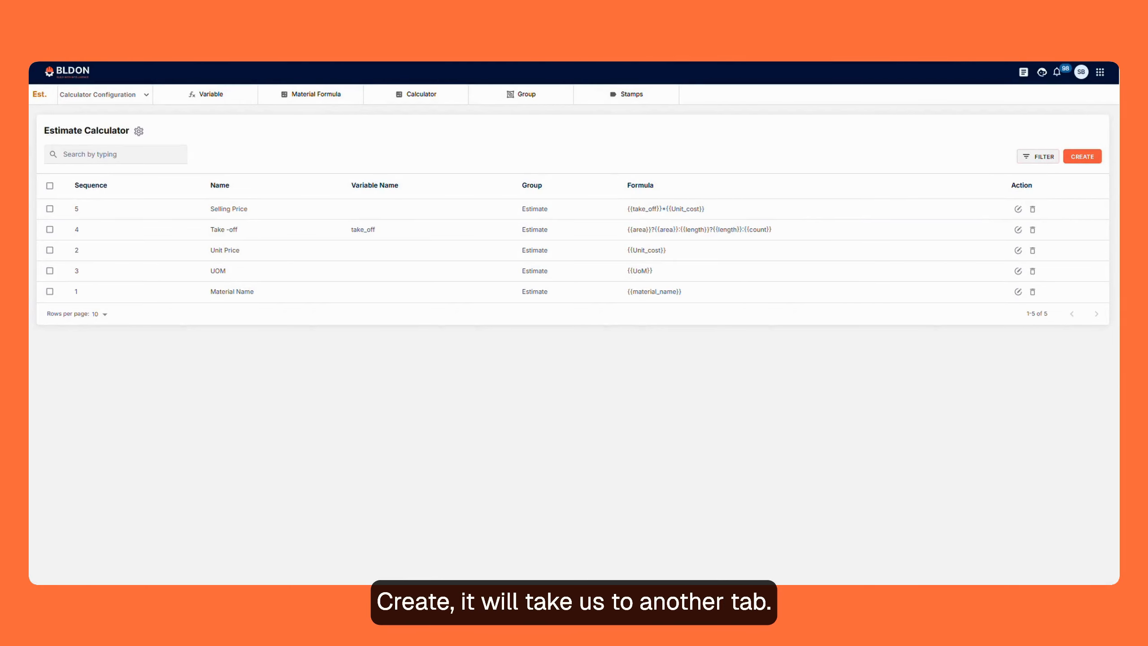
- Start a new stamp and draw a rectangle about 296 by 127 with a smaller one about 257 by 85 inside it
{"action": "left_click", "coordinate": [615, 97]}
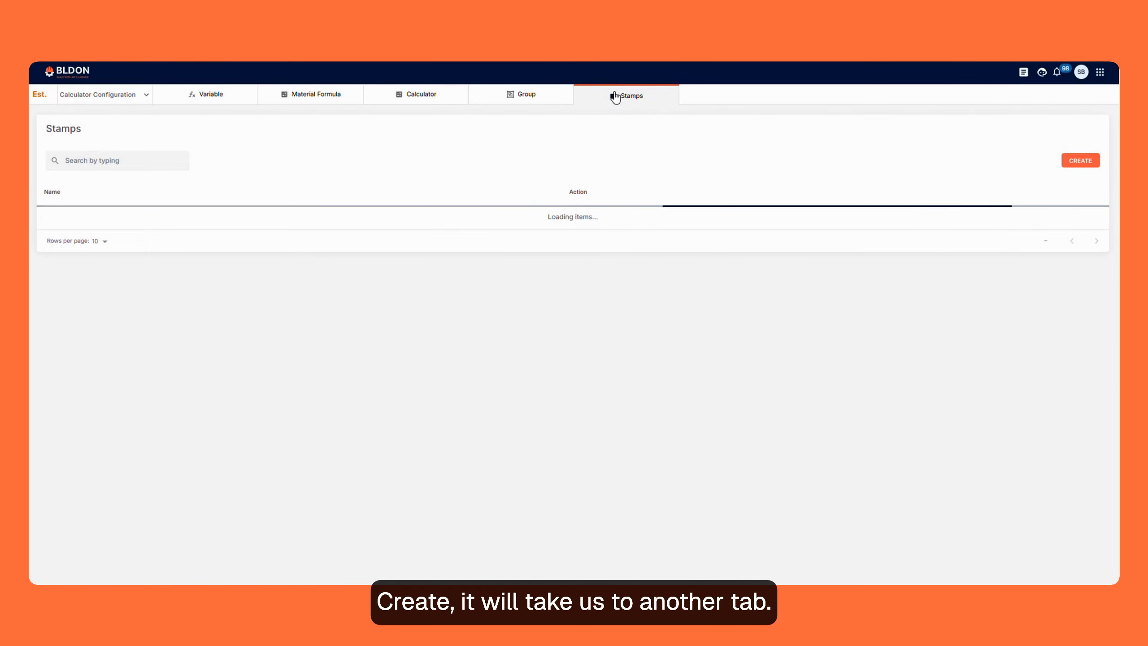
{"action": "left_click", "coordinate": [1076, 161]}
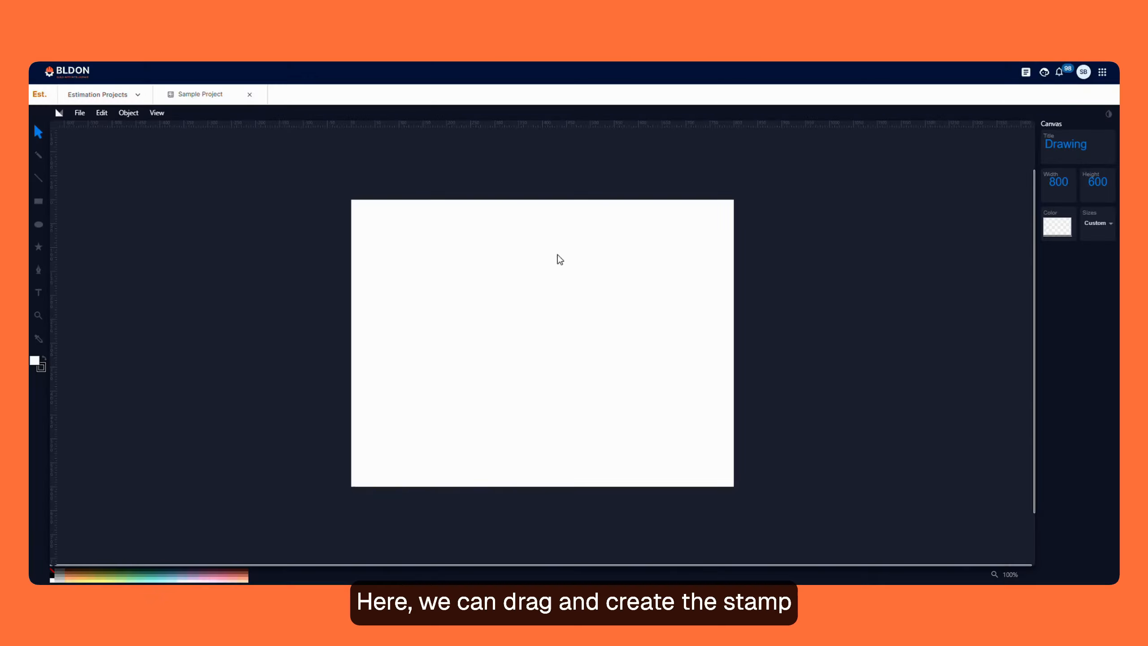
{"action": "left_click", "coordinate": [39, 203]}
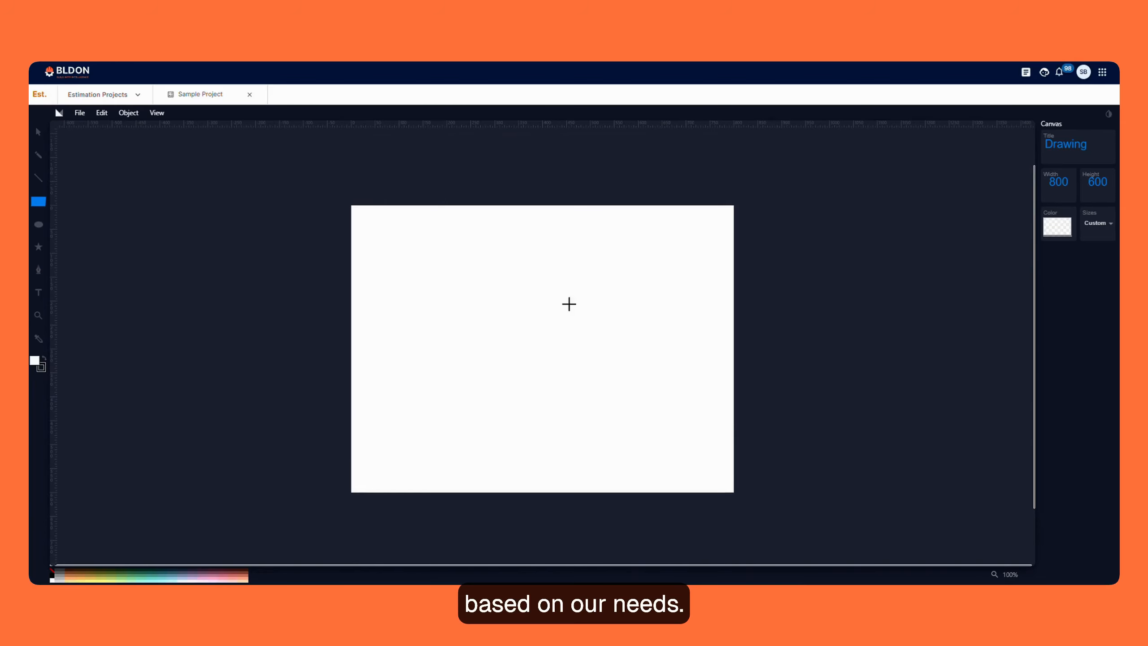
{"action": "left_click_drag", "start_coordinate": [444, 284], "coordinate": [586, 344]}
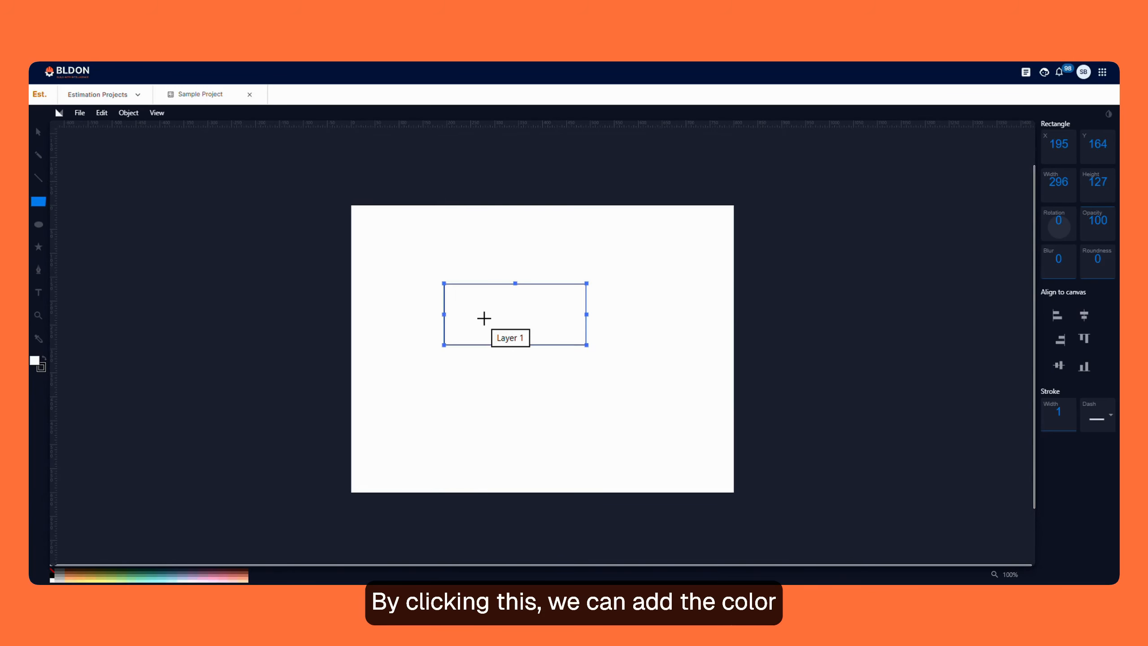
{"action": "left_click_drag", "start_coordinate": [452, 290], "coordinate": [575, 332]}
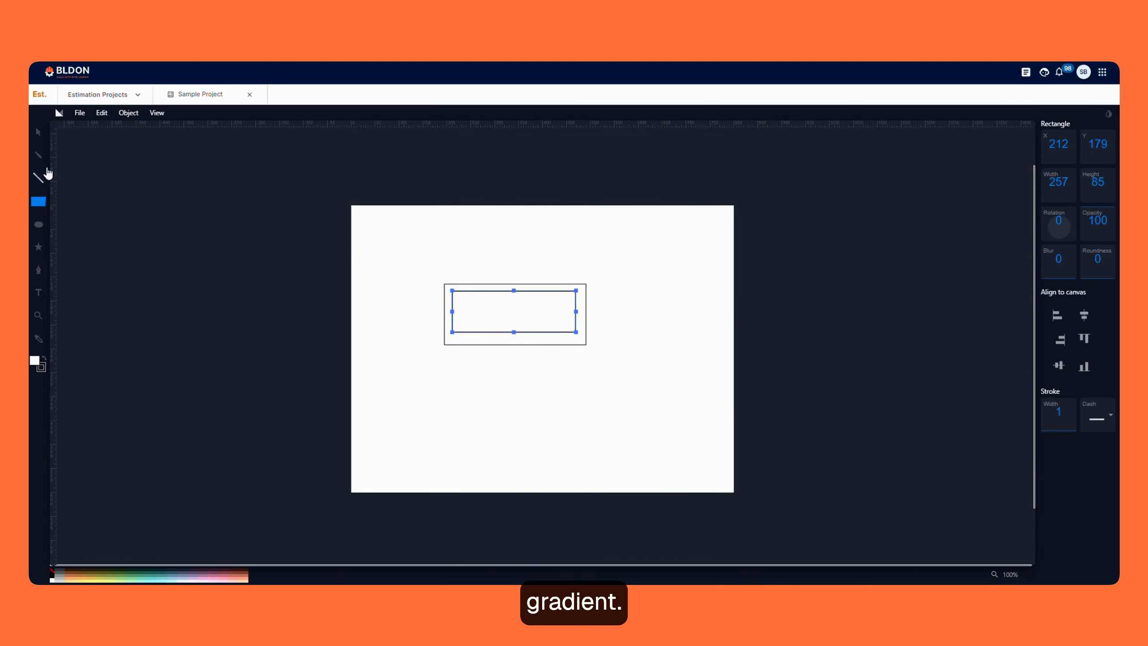
- Add the text APPROVED inside the stamp's inner rectangle
{"action": "left_click", "coordinate": [39, 293]}
{"action": "left_click", "coordinate": [459, 305]}
{"action": "type", "text": "APPROVED"}
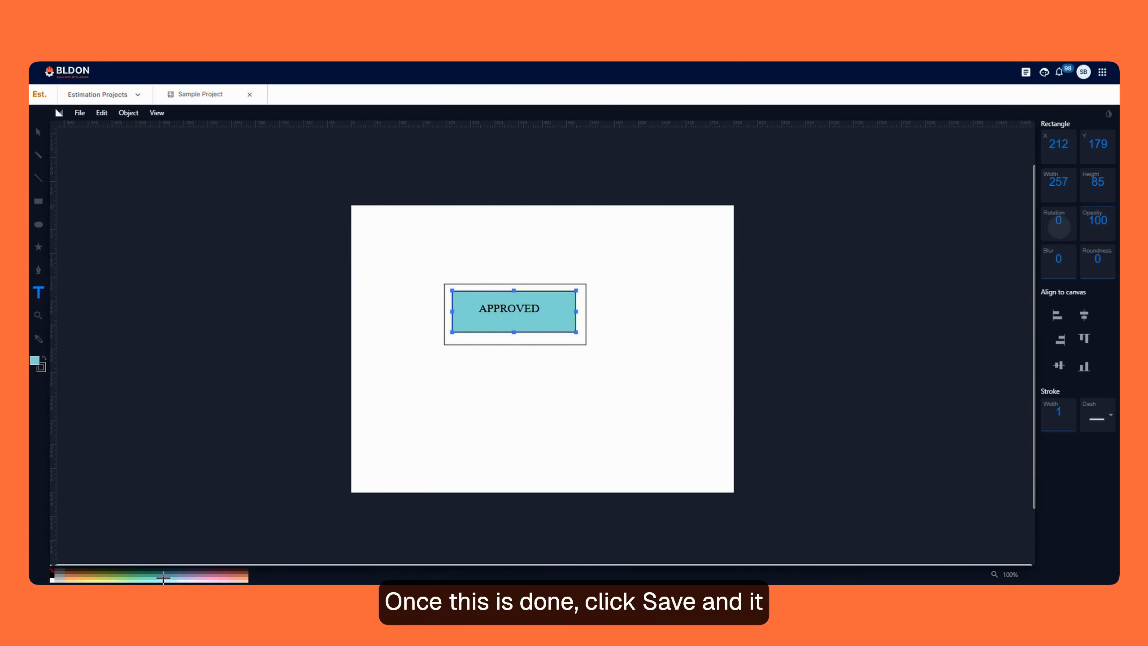
- Fill the stamp's inner rectangle with muted red and the outer rectangle with light yellow
{"action": "left_click", "coordinate": [241, 576]}
{"action": "left_click", "coordinate": [483, 340]}
{"action": "left_click", "coordinate": [105, 579]}
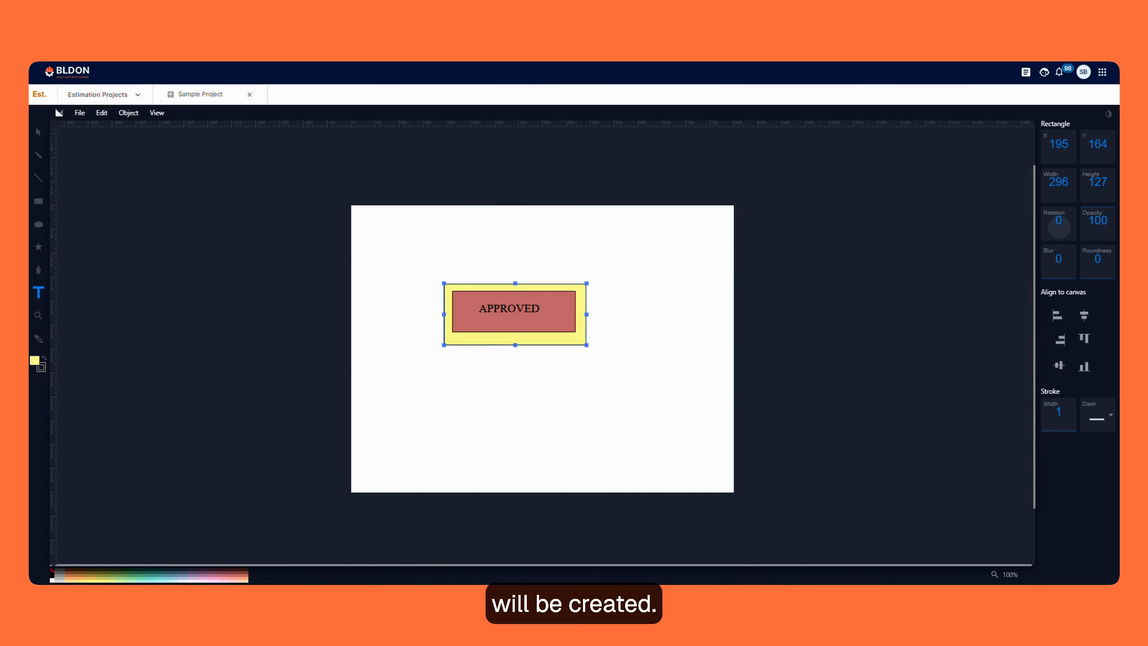
- Save the drawing as a stamp named Approved and preview it from the stamps list
{"action": "left_click", "coordinate": [79, 113]}
{"action": "left_click", "coordinate": [98, 181]}
{"action": "left_click", "coordinate": [483, 314]}
{"action": "type", "text": "A"}
{"action": "key", "text": "Caps_Lock"}
{"action": "type", "text": "pproved"}
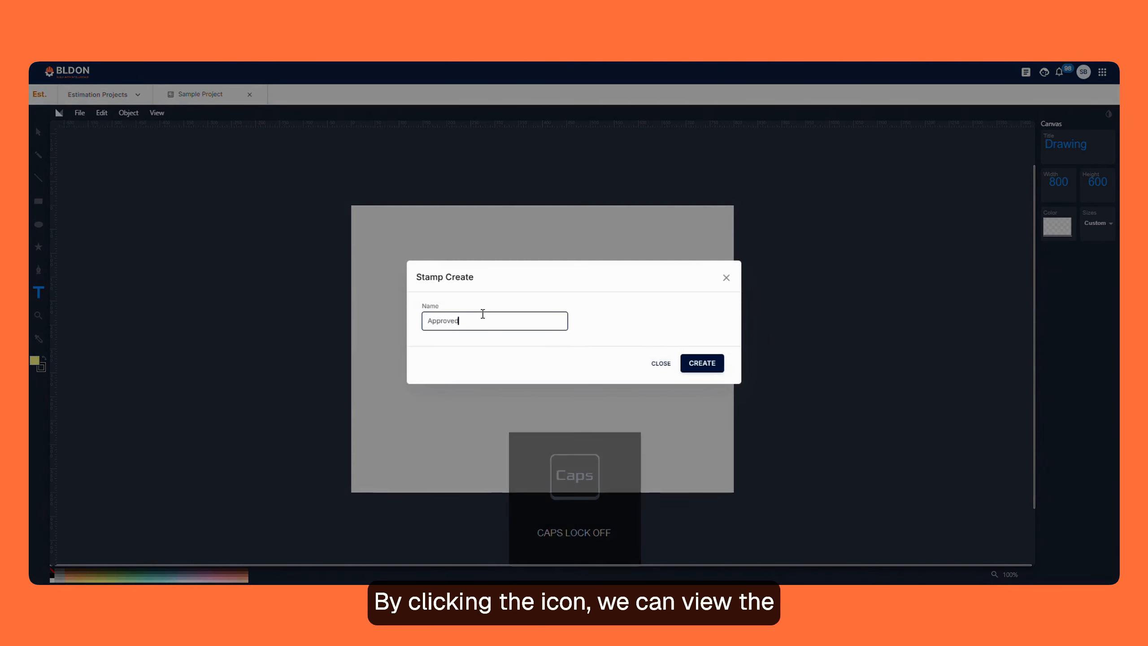
{"action": "left_click", "coordinate": [712, 364]}
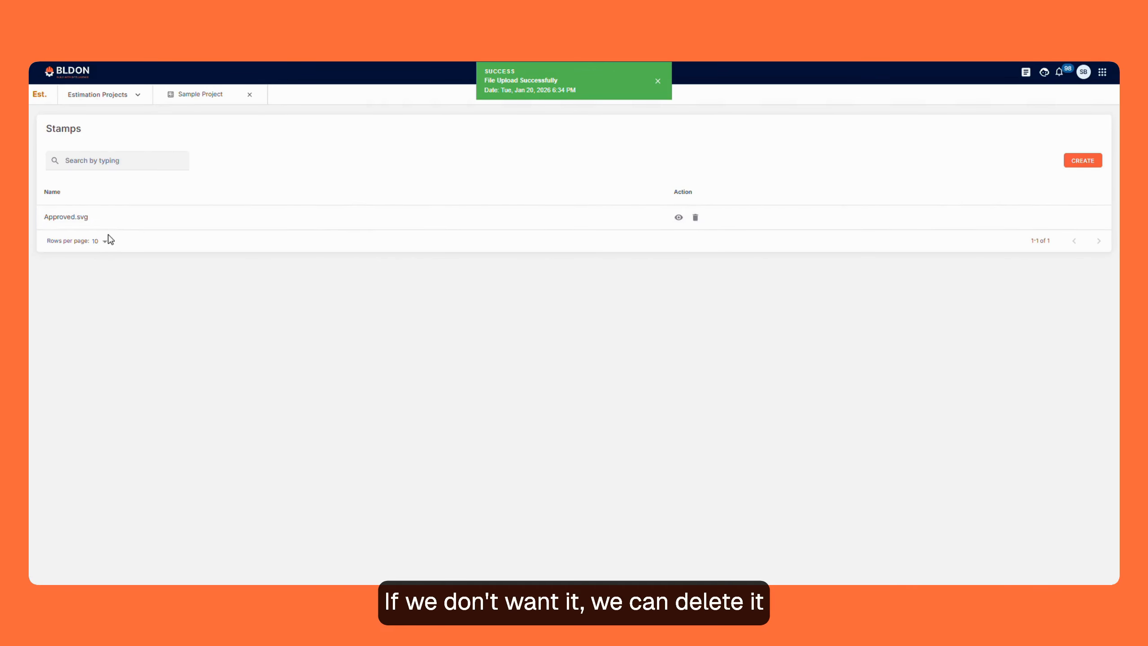
{"action": "left_click", "coordinate": [678, 218]}
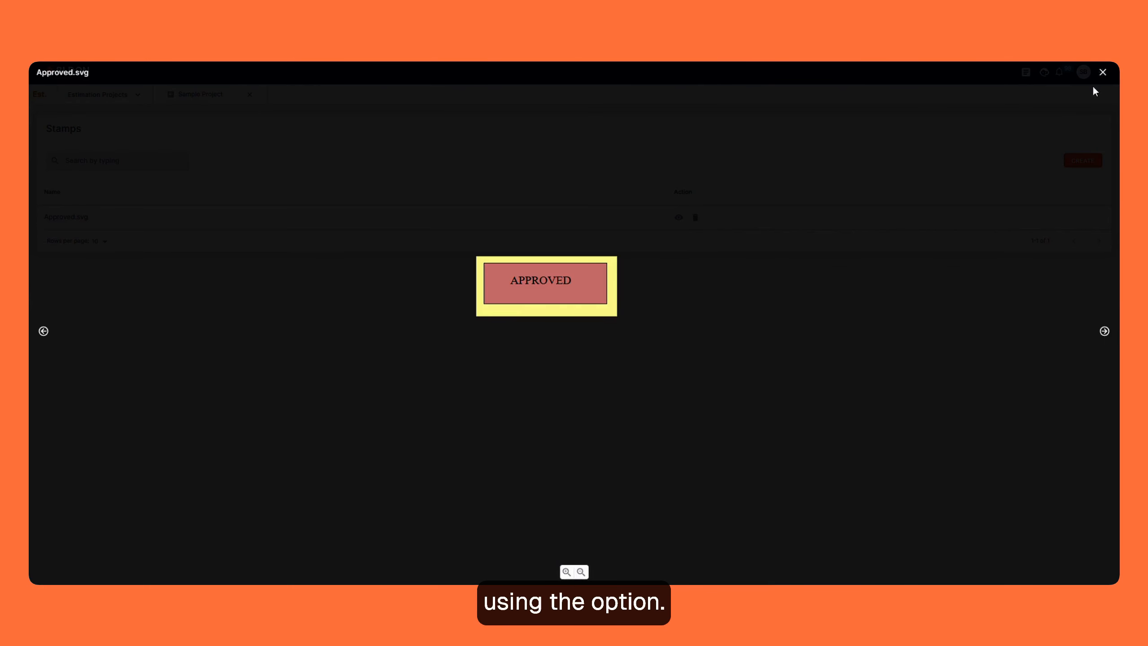
{"action": "left_click", "coordinate": [1104, 72]}
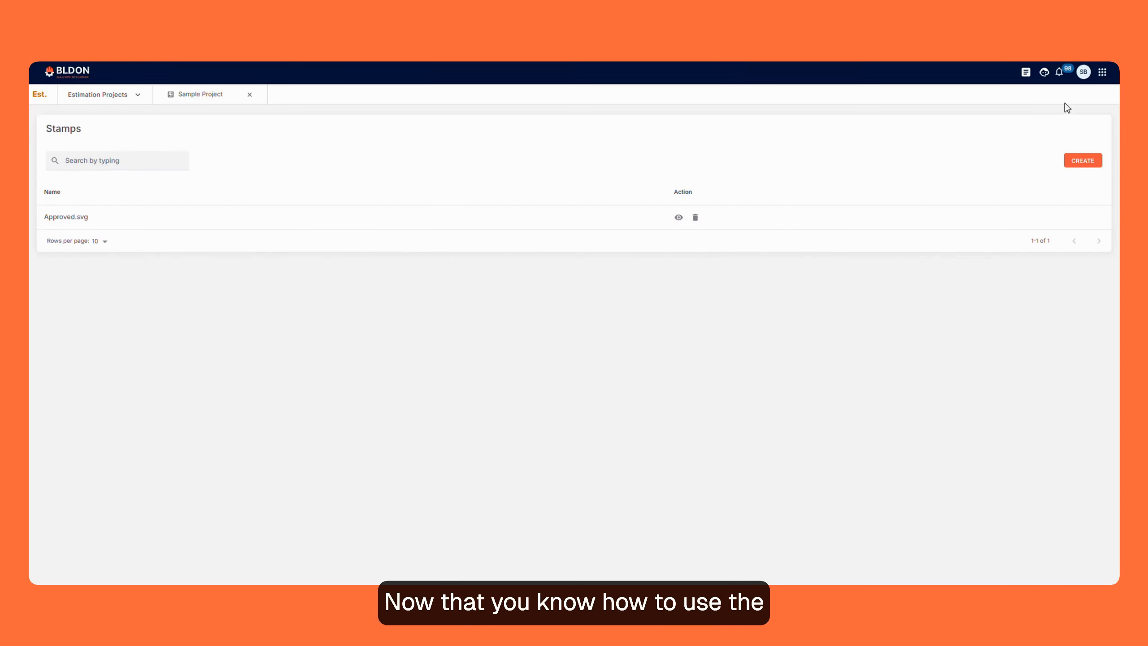